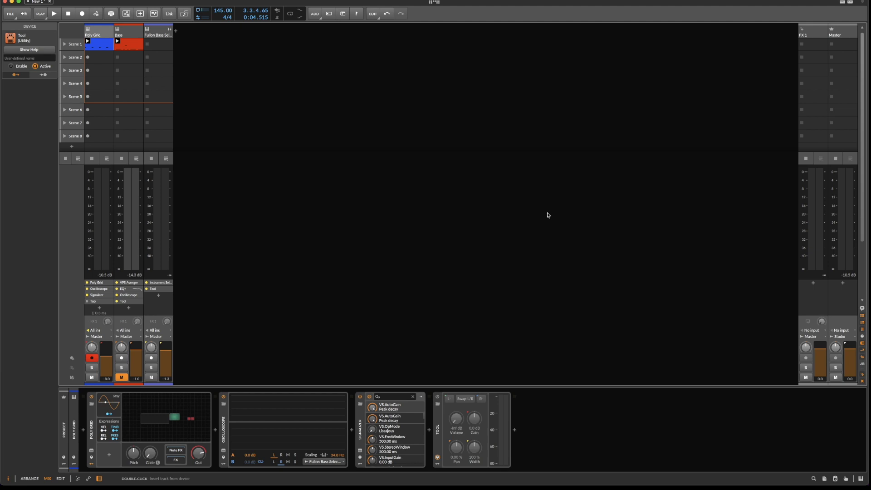
Select the Poly Grid device and open its Scene 1 clip to examine the four C1 notes
{"action": "left_click", "coordinate": [92, 434]}
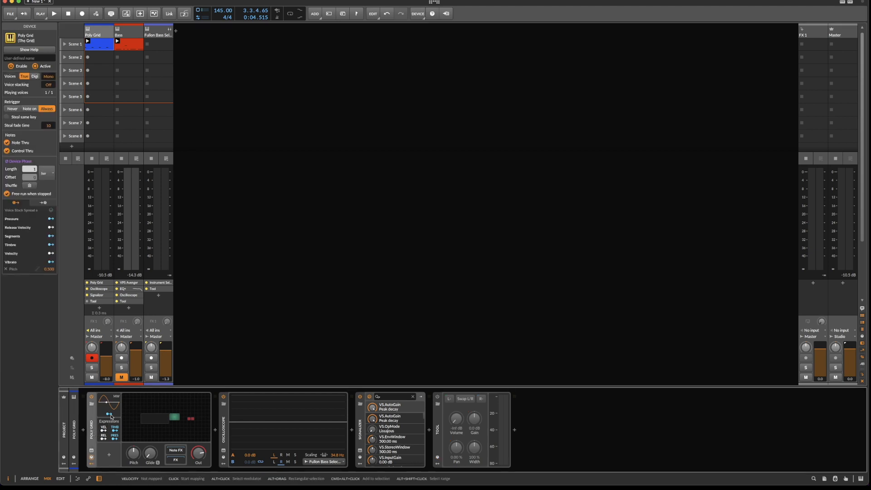
{"action": "left_click", "coordinate": [330, 184]}
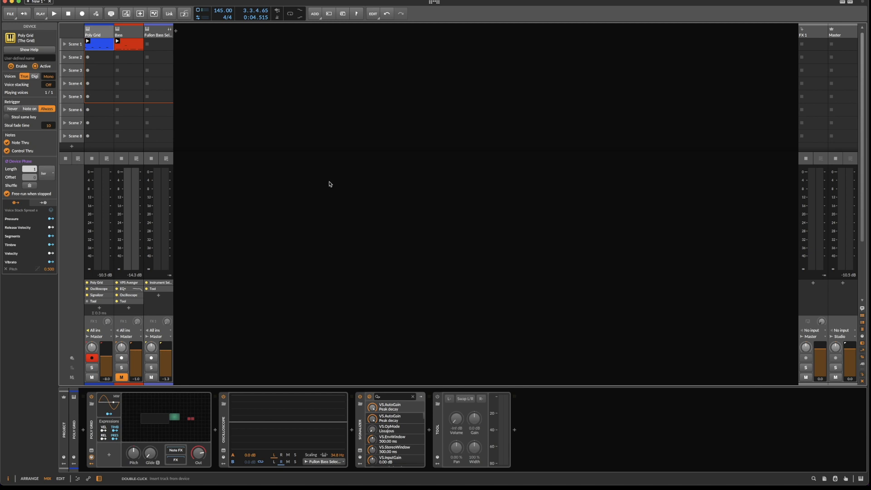
{"action": "double_click", "coordinate": [91, 47]}
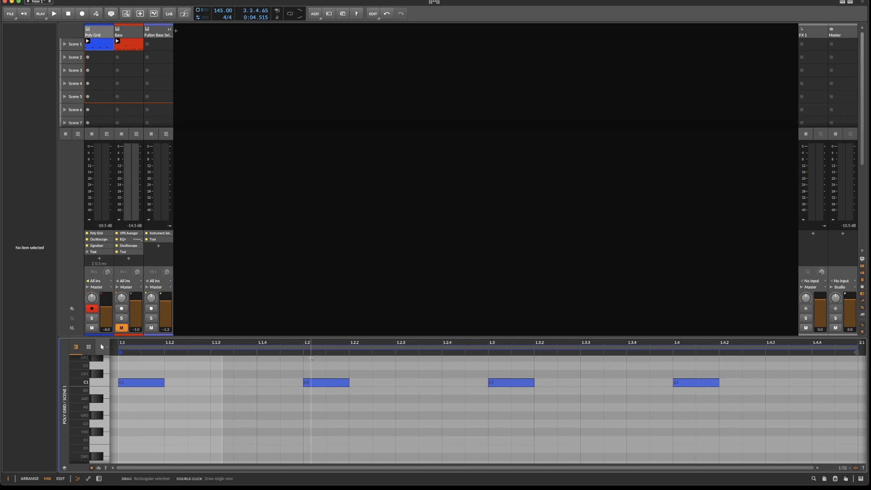
{"action": "left_click", "coordinate": [291, 271]}
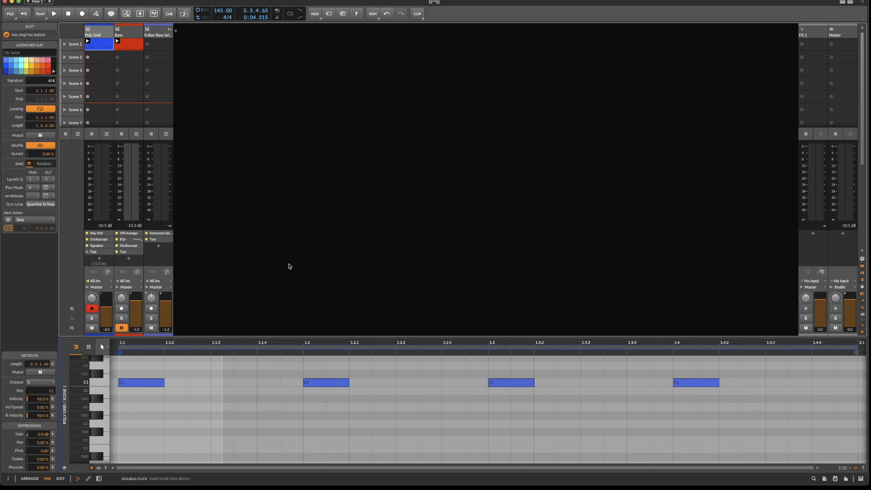
Open the Poly Grid patch and delete its Sampler and Segments modules
{"action": "key", "text": "d"}
{"action": "left_click", "coordinate": [176, 405]}
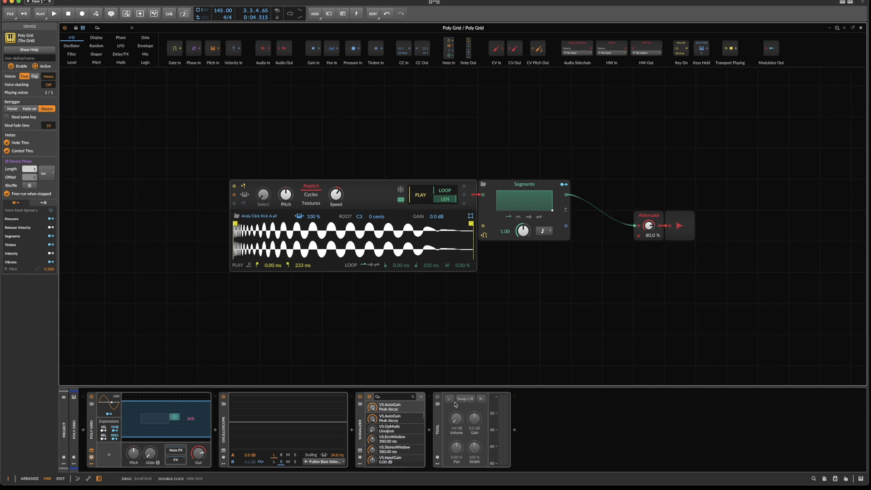
{"action": "left_click", "coordinate": [284, 183]}
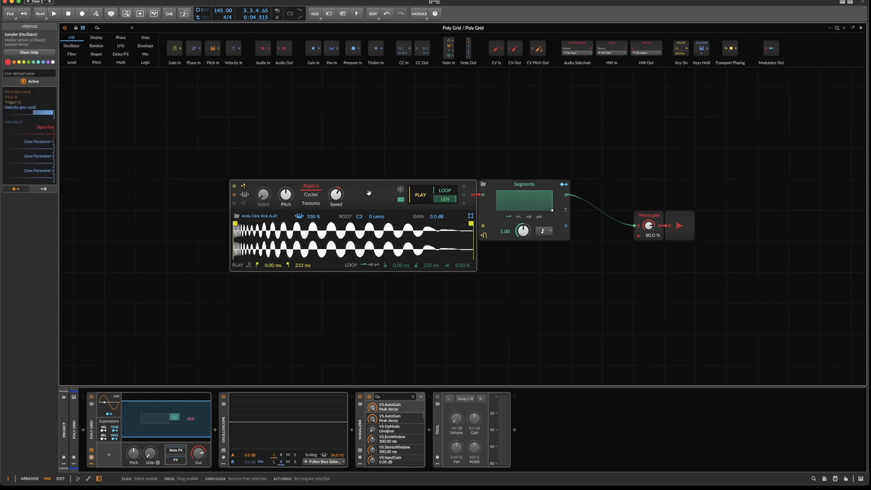
{"action": "key", "text": "Delete"}
{"action": "key", "text": "Delete"}
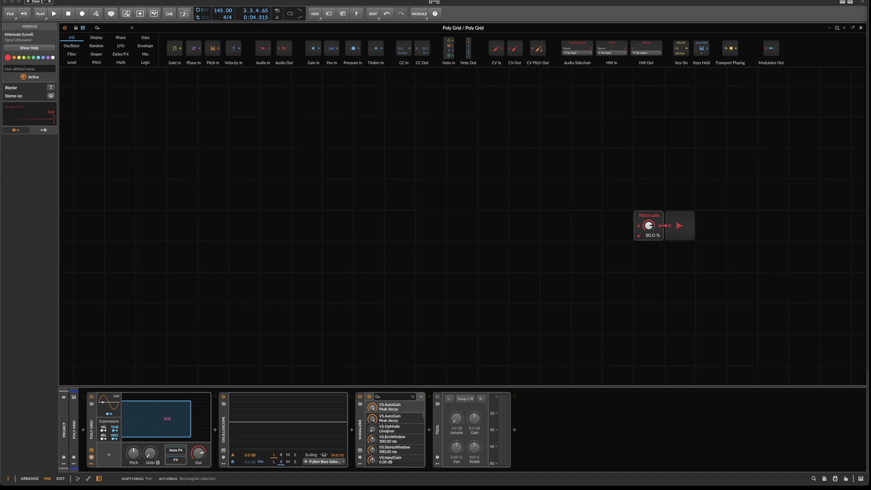
Place a Sampler loaded with Andy Click Kick A.aif in the patch and connect its output to Attenuate
{"action": "left_click_drag", "start_coordinate": [336, 188], "coordinate": [342, 157]}
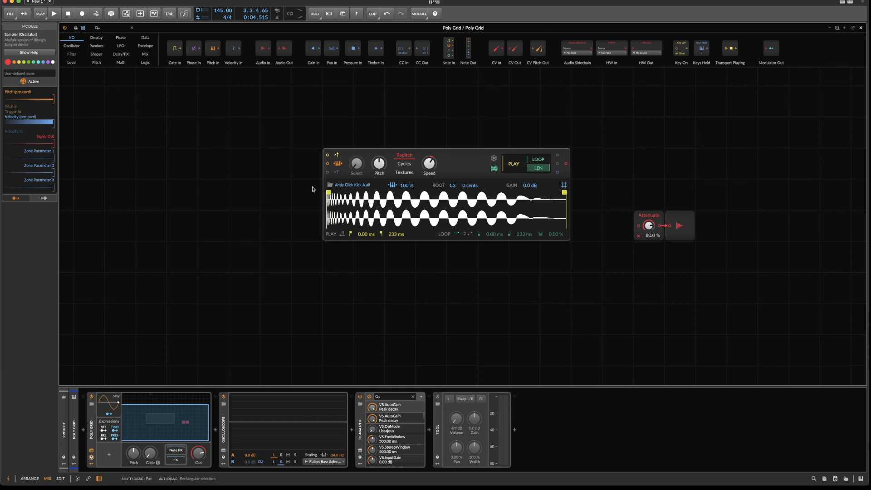
{"action": "left_click_drag", "start_coordinate": [467, 164], "coordinate": [467, 196]}
{"action": "left_click_drag", "start_coordinate": [564, 195], "coordinate": [638, 226]}
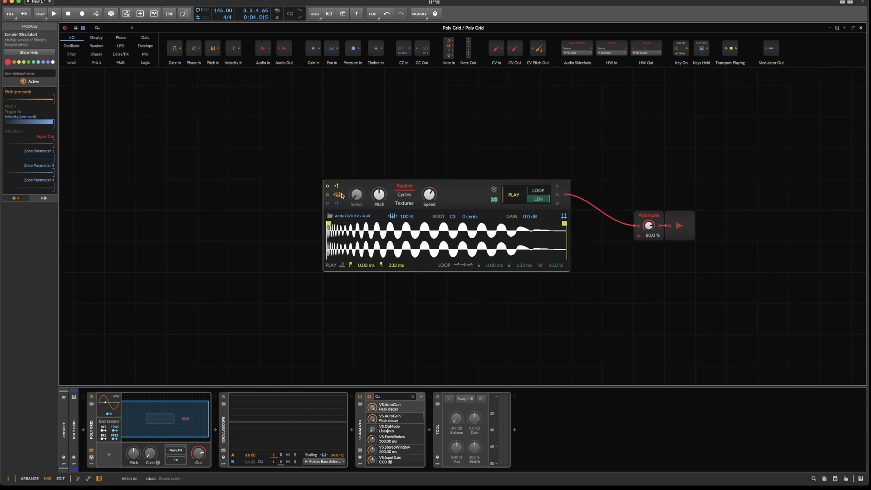
Disable the Sampler's pitch pre-cord and play the clip to hear the untransposed kick
{"action": "left_click", "coordinate": [340, 195]}
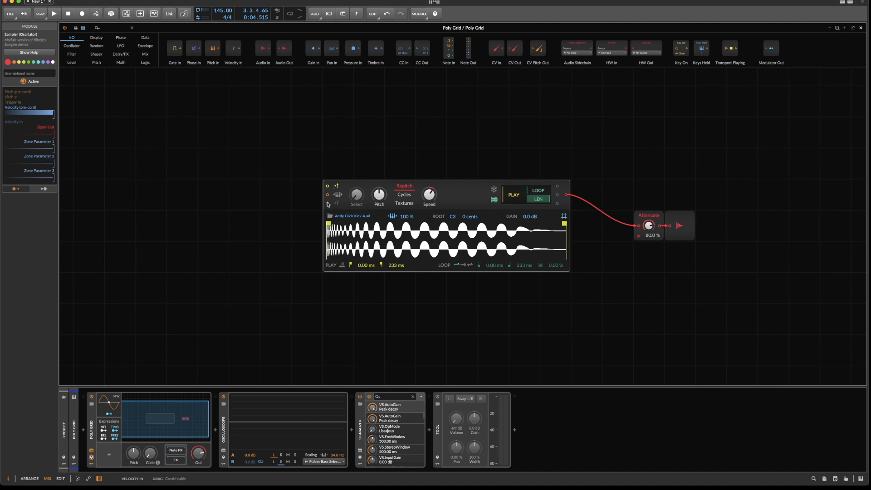
{"action": "key", "text": "space"}
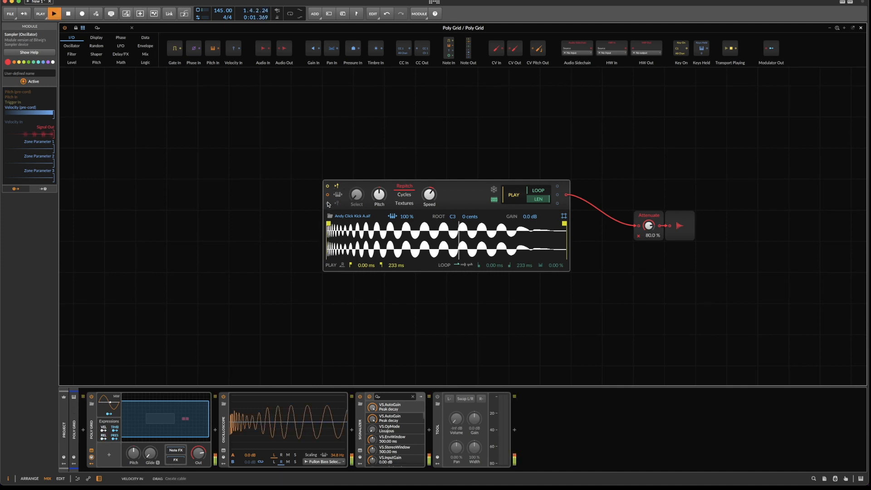
{"action": "key", "text": "space"}
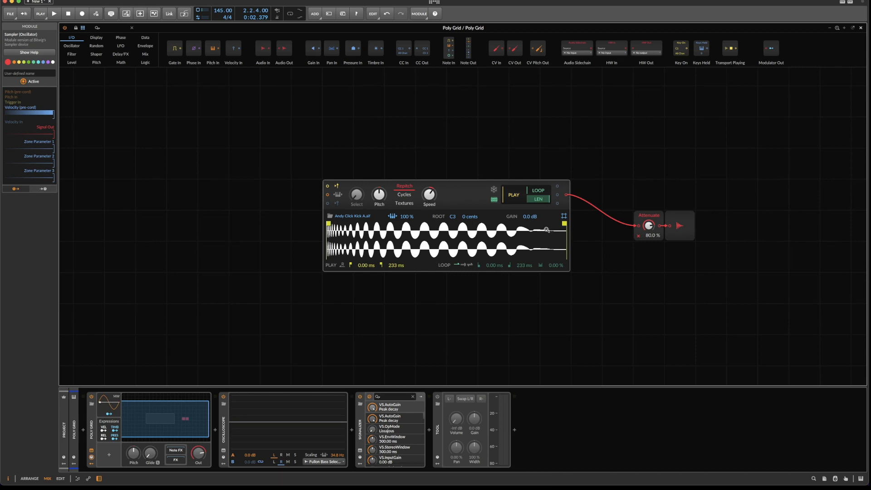
Make room beside the Sampler and insert a Segments envelope module into the cable between the Sampler and Attenuate
{"action": "left_click_drag", "start_coordinate": [467, 188], "coordinate": [374, 187]}
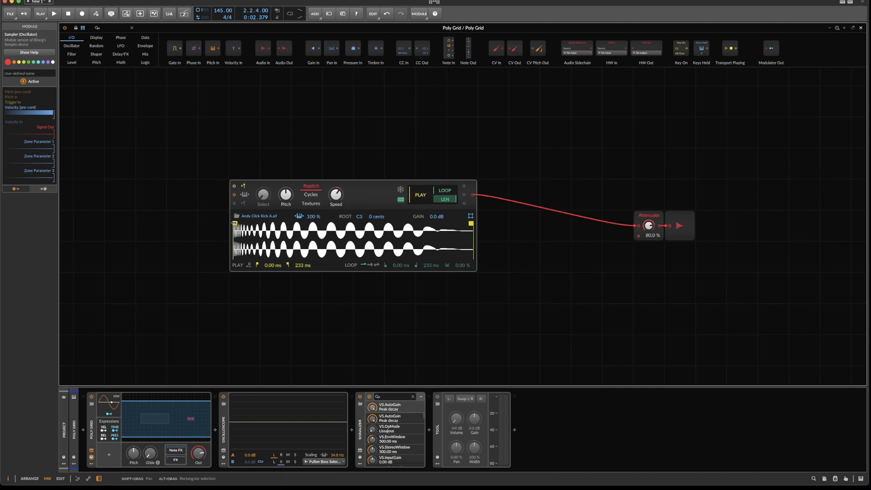
{"action": "right_click", "coordinate": [601, 113]}
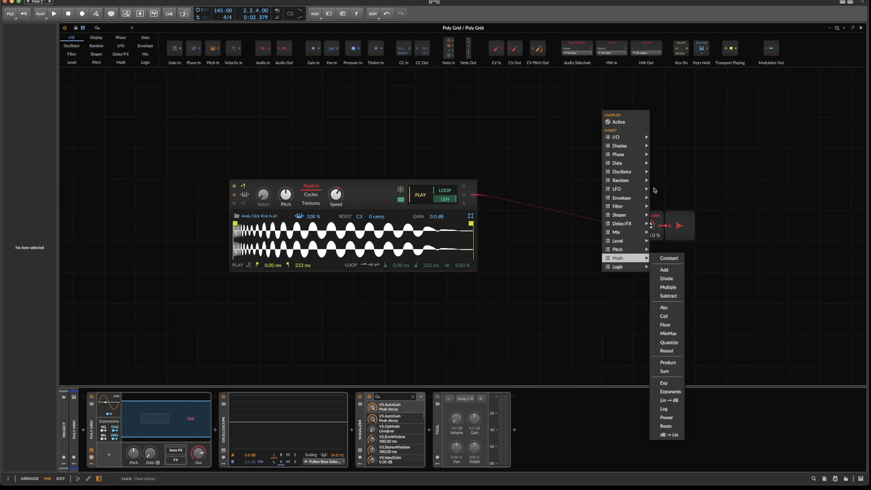
{"action": "mouse_move", "coordinate": [630, 202]}
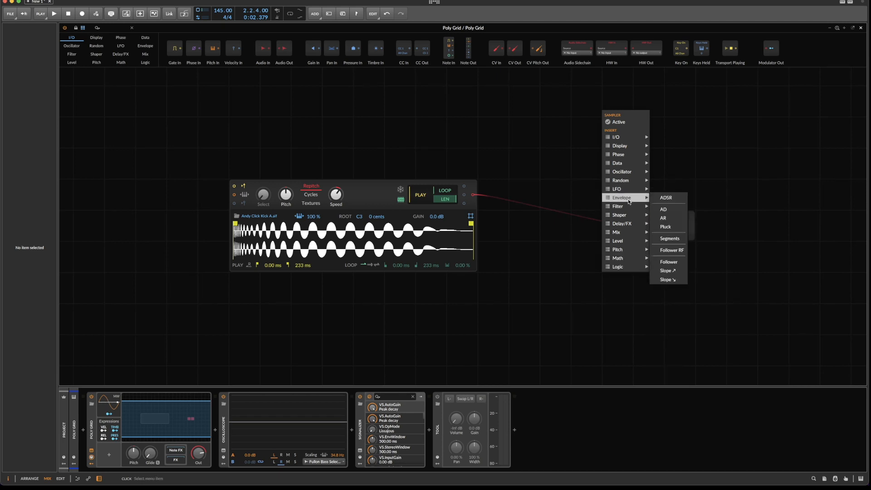
{"action": "left_click", "coordinate": [680, 238]}
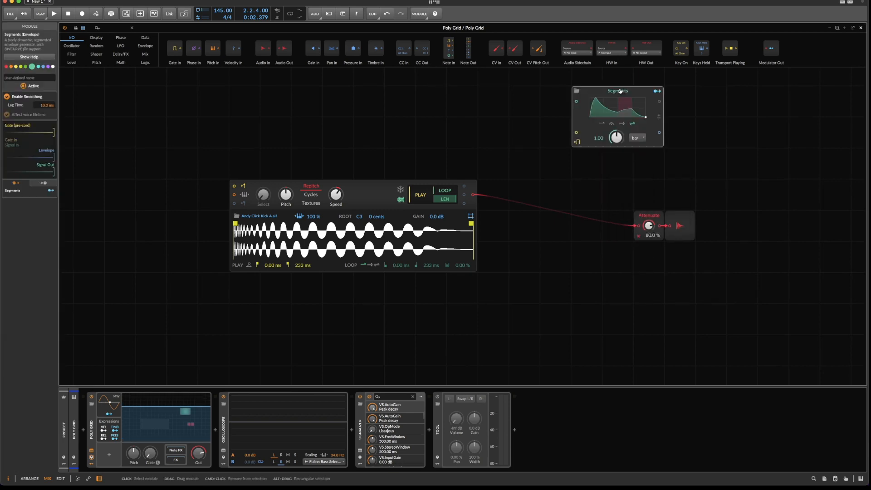
{"action": "left_click_drag", "start_coordinate": [458, 201], "coordinate": [474, 196]}
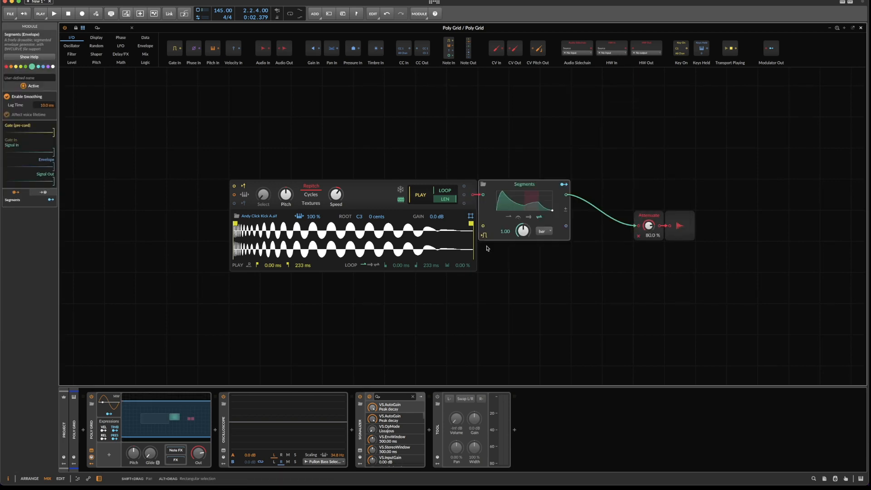
Reshape the Segments envelope into a flat block at 100 % over its whole length, without the intermediate points
{"action": "left_click", "coordinate": [523, 195]}
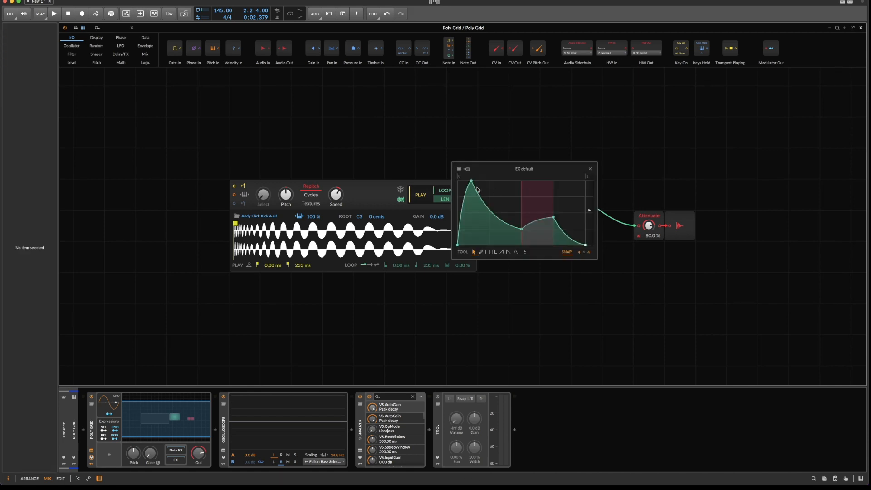
{"action": "double_click", "coordinate": [522, 228]}
{"action": "left_click_drag", "start_coordinate": [551, 219], "coordinate": [596, 140]}
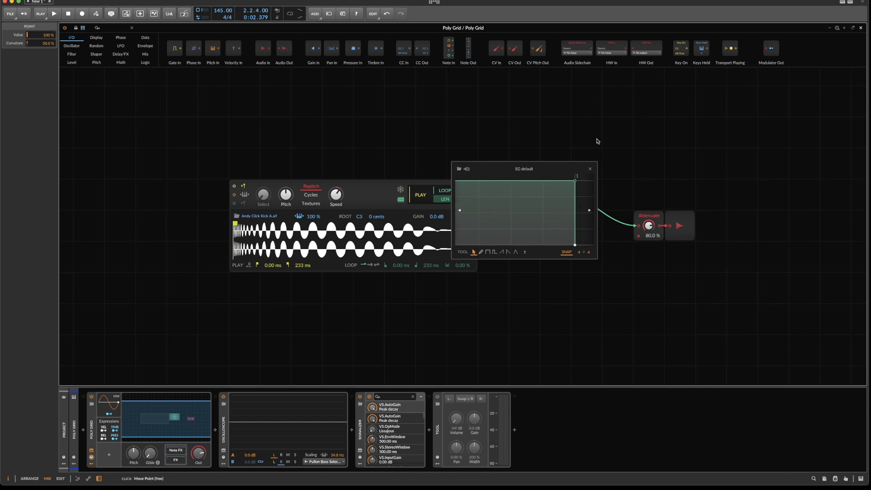
{"action": "scroll", "coordinate": [512, 220], "scroll_direction": "left", "scroll_amount": 2}
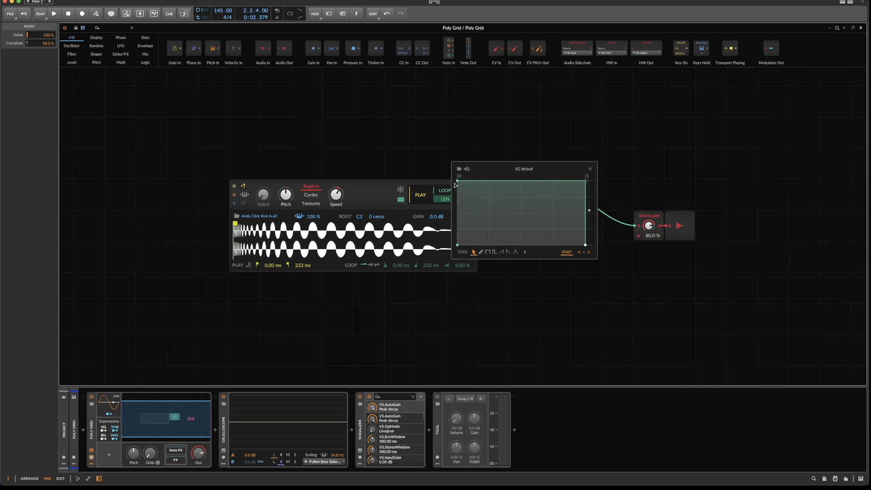
{"action": "left_click", "coordinate": [590, 169]}
Set the Segments timebase to 8th note and its playback to a single pass without looping
{"action": "left_click", "coordinate": [544, 231]}
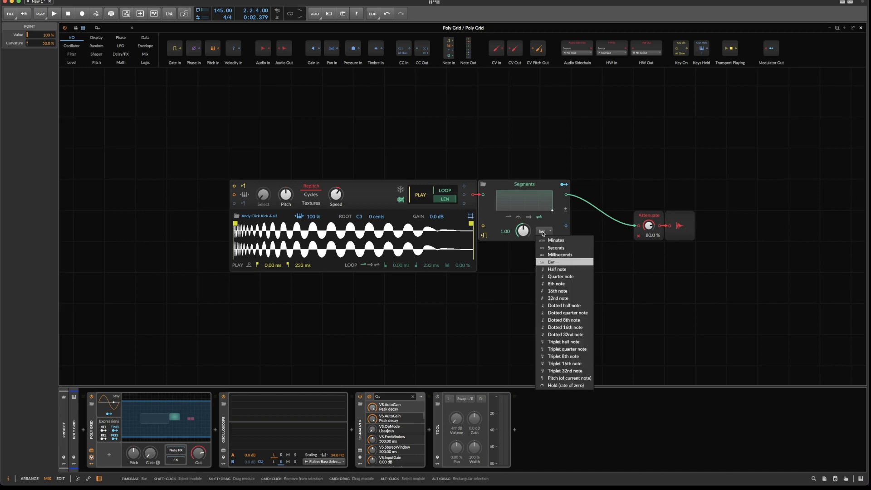
{"action": "left_click", "coordinate": [554, 284]}
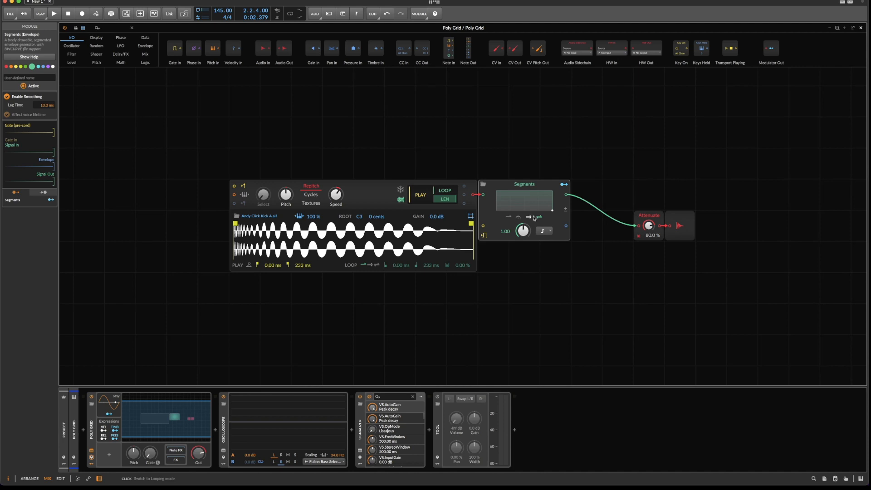
{"action": "left_click", "coordinate": [845, 27]}
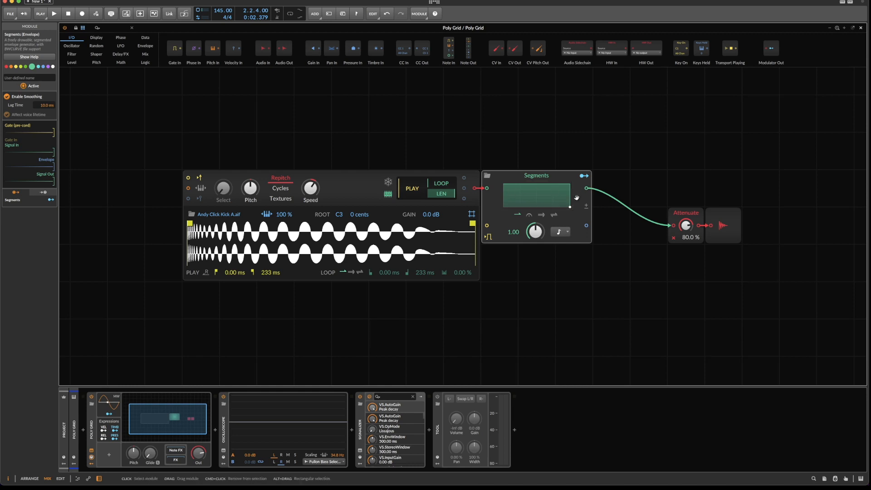
Disable smoothing on the Segments module and play the clip to compare the sound
{"action": "key", "text": "space"}
{"action": "key", "text": "space"}
{"action": "left_click", "coordinate": [7, 97]}
{"action": "key", "text": "Delete"}
{"action": "left_click", "coordinate": [545, 175]}
{"action": "key", "text": "space"}
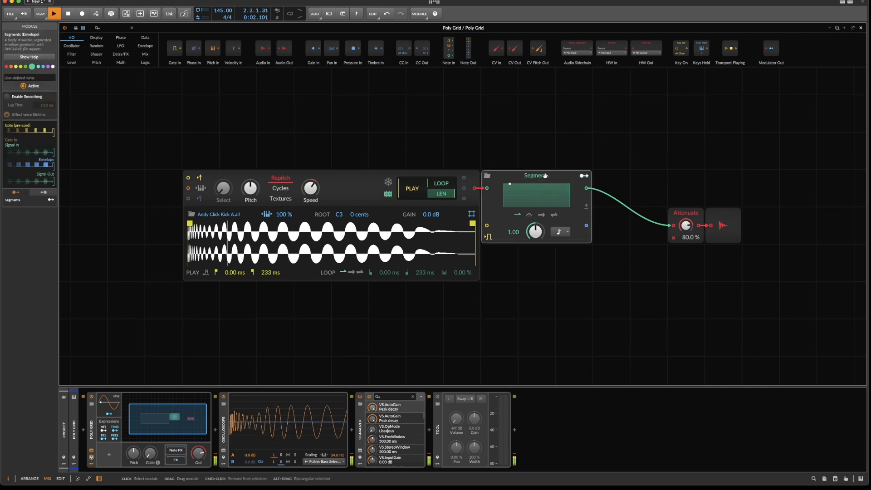
{"action": "key", "text": "space"}
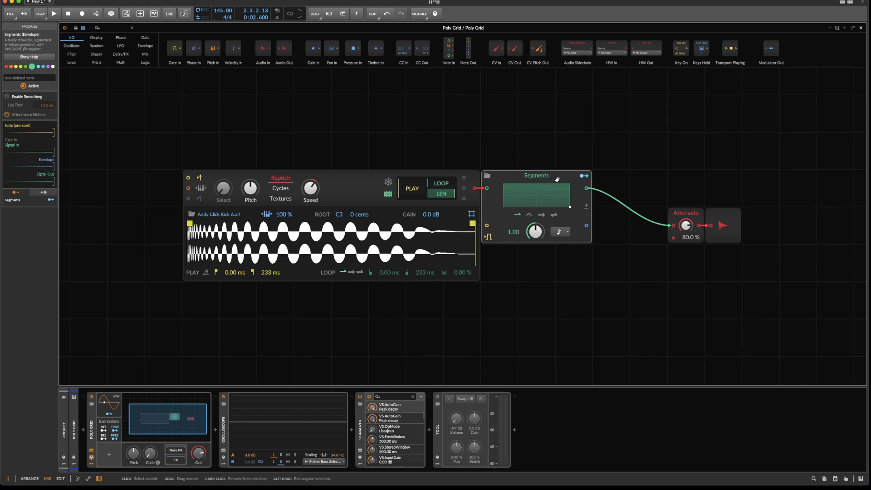
Enlarge the Segments curve editor, move the upper end point back to about 0.75 for a curved fade-out, and audition it
{"action": "left_click", "coordinate": [537, 195]}
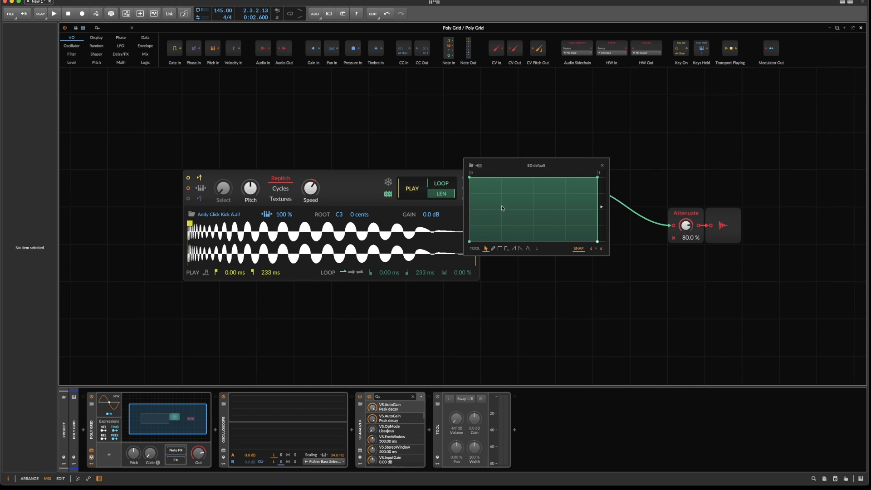
{"action": "left_click_drag", "start_coordinate": [610, 254], "coordinate": [655, 301]}
{"action": "mouse_move", "coordinate": [482, 149]}
{"action": "left_mouse_down"}
{"action": "mouse_move", "coordinate": [482, 166]}
{"action": "mouse_move", "coordinate": [482, 156]}
{"action": "left_mouse_up"}
{"action": "left_click_drag", "start_coordinate": [604, 154], "coordinate": [580, 153]}
{"action": "key", "text": "space"}
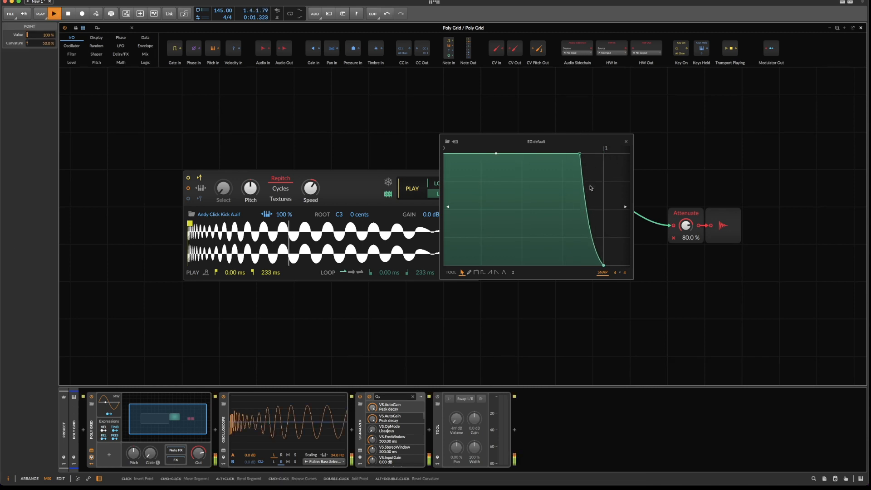
{"action": "key", "text": "space"}
{"action": "left_click_drag", "start_coordinate": [580, 153], "coordinate": [563, 153]}
{"action": "key", "text": "space"}
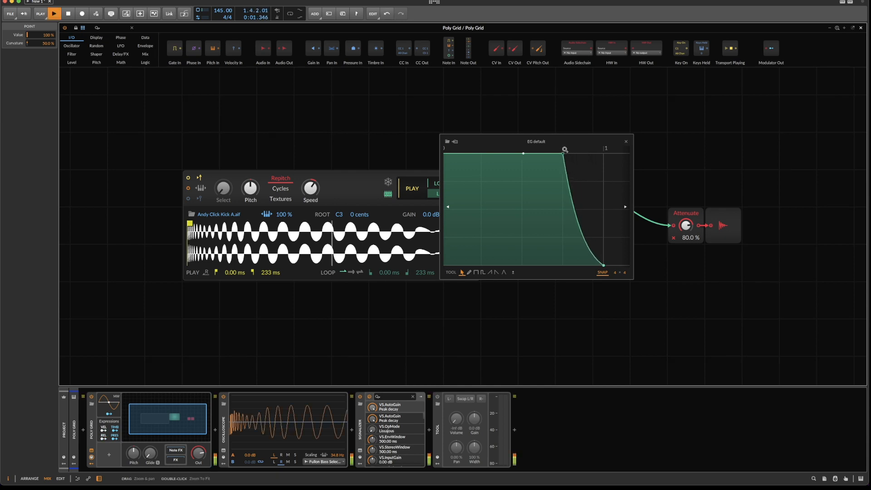
{"action": "key", "text": "space"}
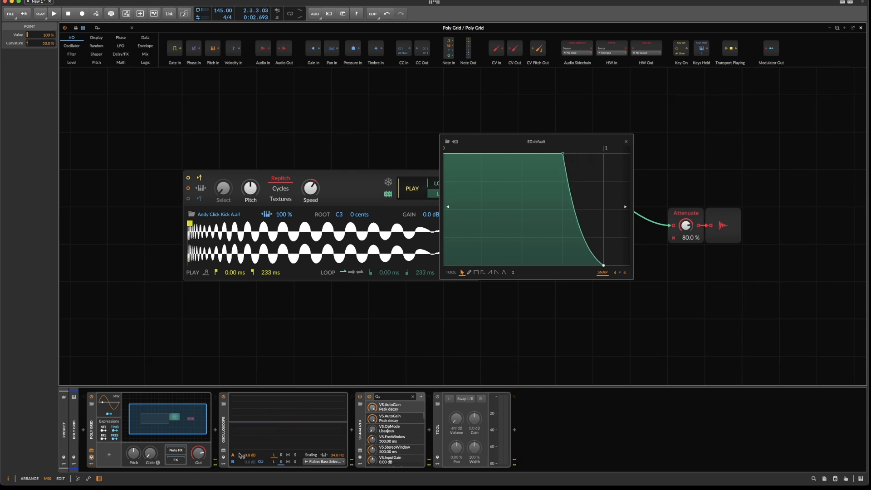
Show the Oscilloscope in a floating window alongside the Poly Grid patch, shrunk so that it leaves the modules uncovered
{"action": "left_click", "coordinate": [223, 450]}
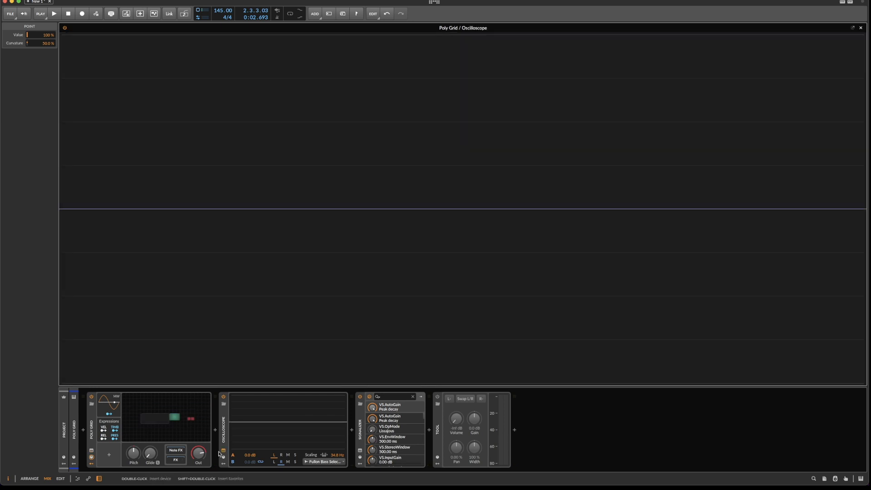
{"action": "left_click", "coordinate": [224, 451]}
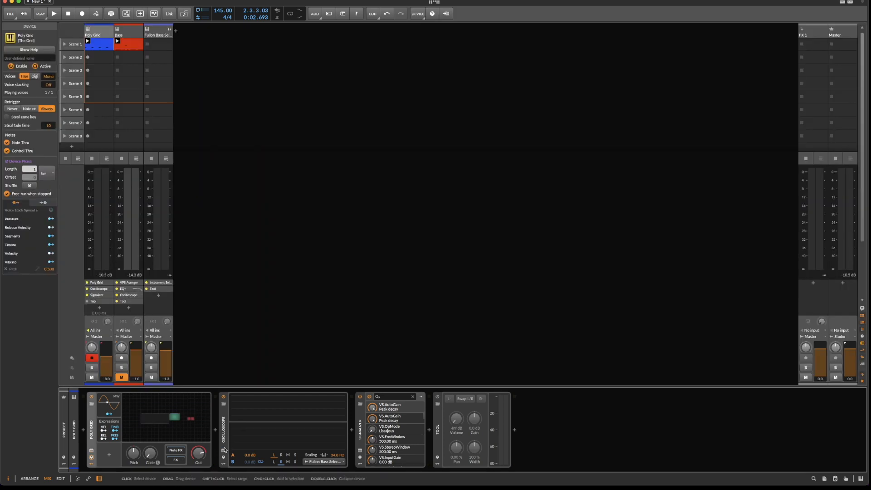
{"action": "left_click", "coordinate": [224, 452]}
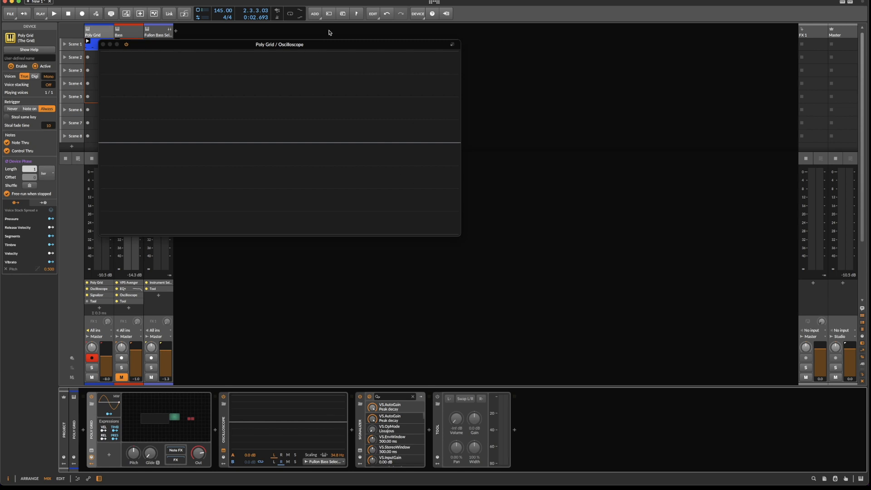
{"action": "left_click_drag", "start_coordinate": [331, 42], "coordinate": [745, 3]}
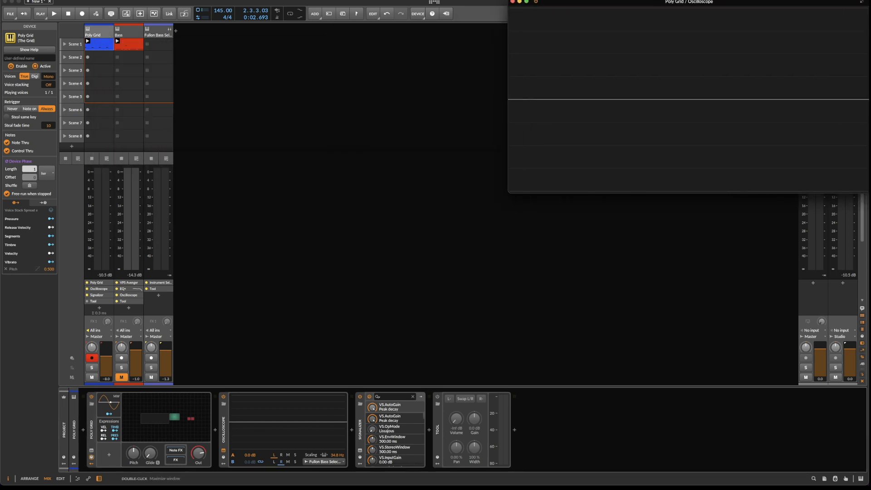
{"action": "left_click", "coordinate": [166, 403]}
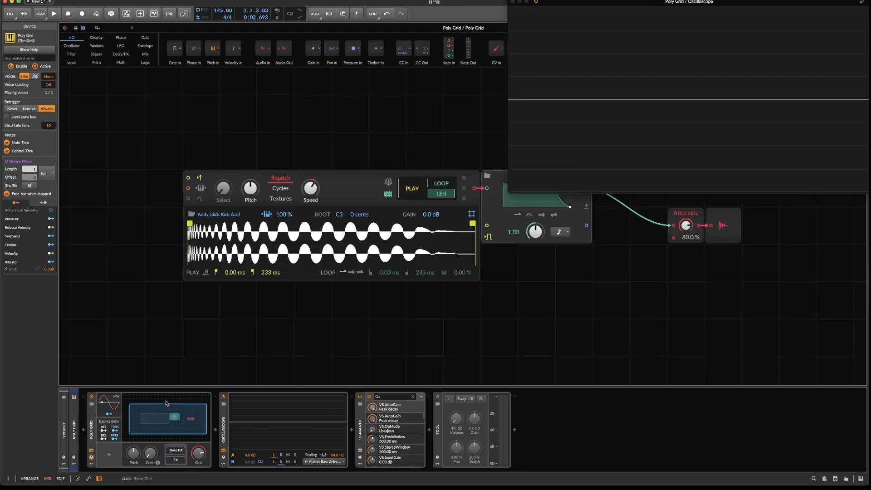
{"action": "left_click_drag", "start_coordinate": [508, 193], "coordinate": [593, 124]}
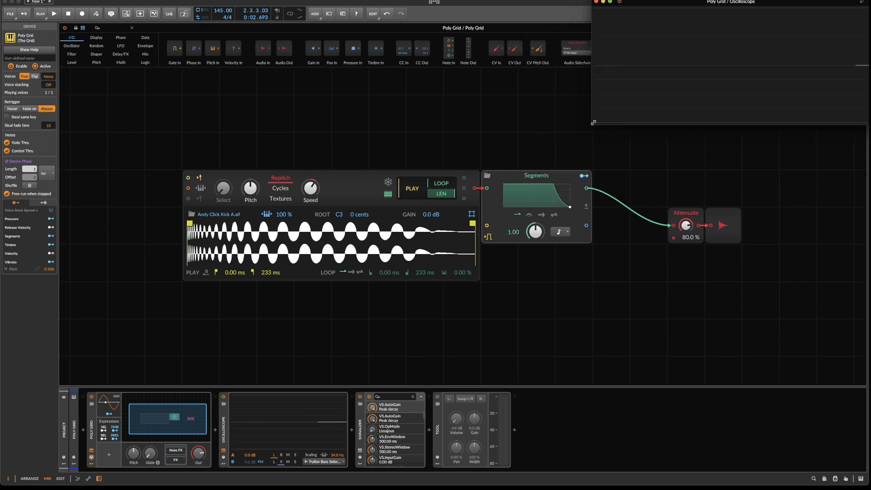
Play the clip again and examine the kick's fade-out on the oscilloscope
{"action": "key", "text": "space"}
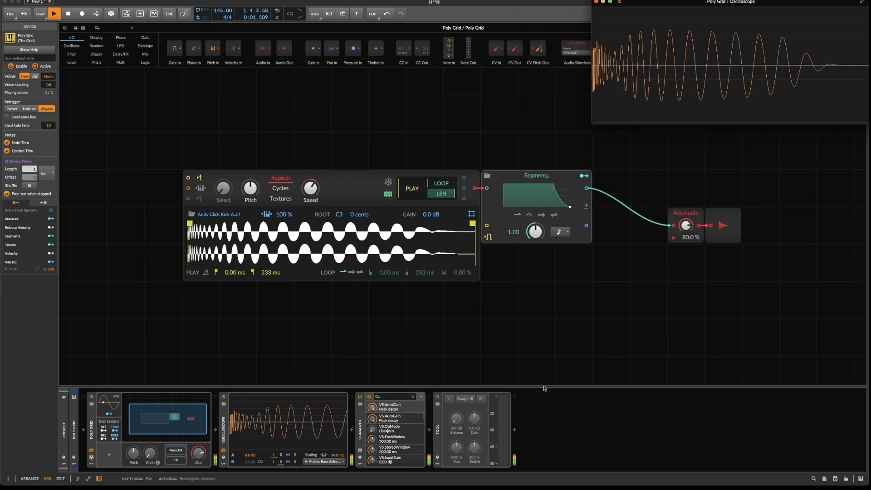
{"action": "key", "text": "space"}
{"action": "key", "text": "space"}
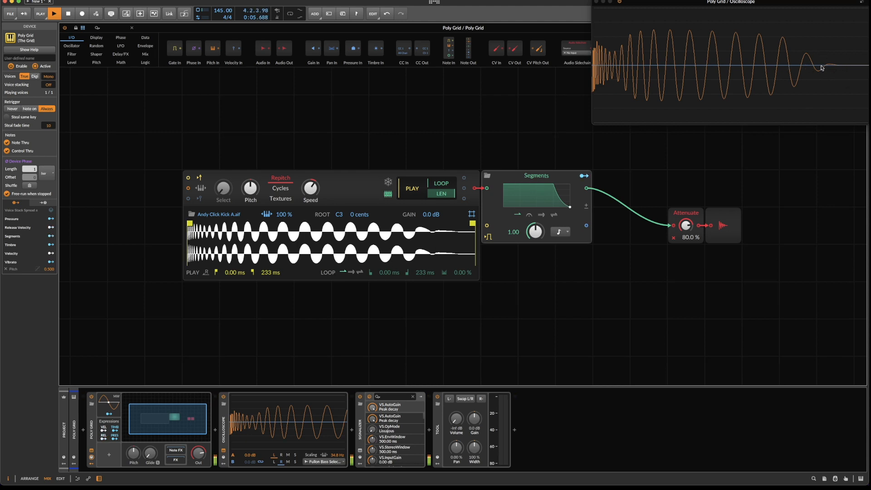
Add two points near the start of the Segments curve, pull the first down to about 75 % as a dip, and play the clip
{"action": "left_click", "coordinate": [544, 193]}
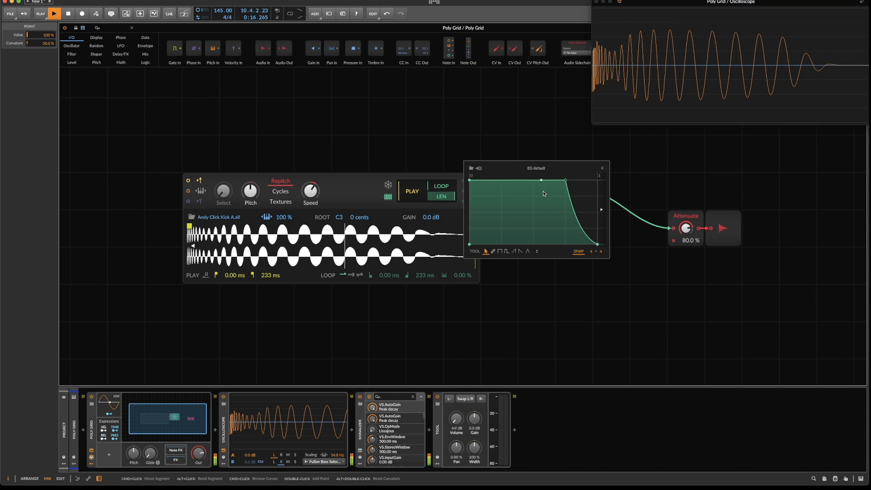
{"action": "key", "text": "space"}
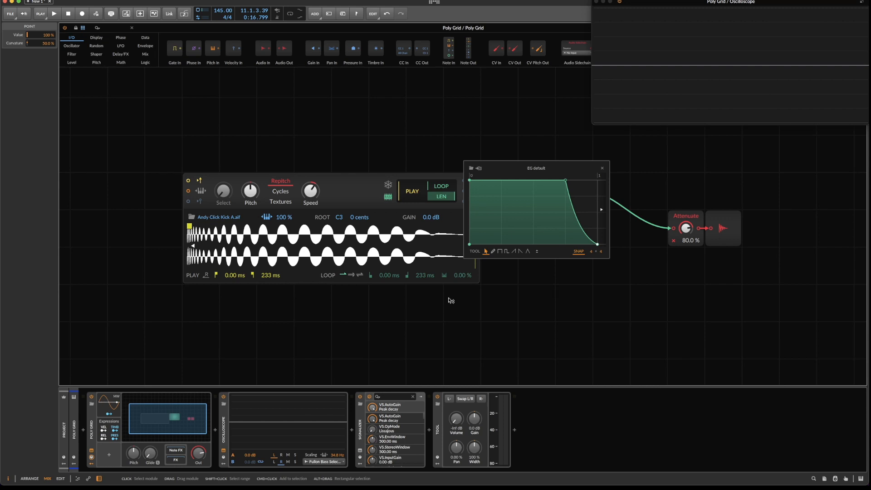
{"action": "left_click", "coordinate": [483, 183]}
{"action": "left_click", "coordinate": [500, 183]}
{"action": "left_click_drag", "start_coordinate": [482, 180], "coordinate": [475, 203]}
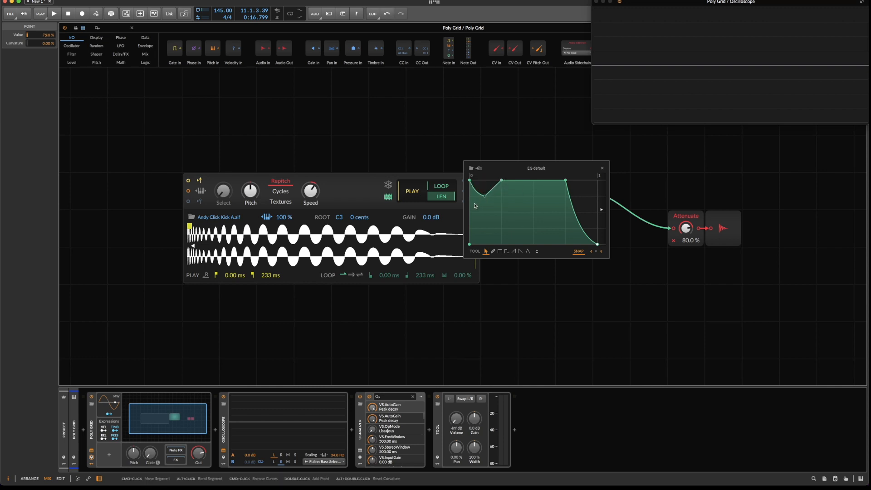
{"action": "key", "text": "space"}
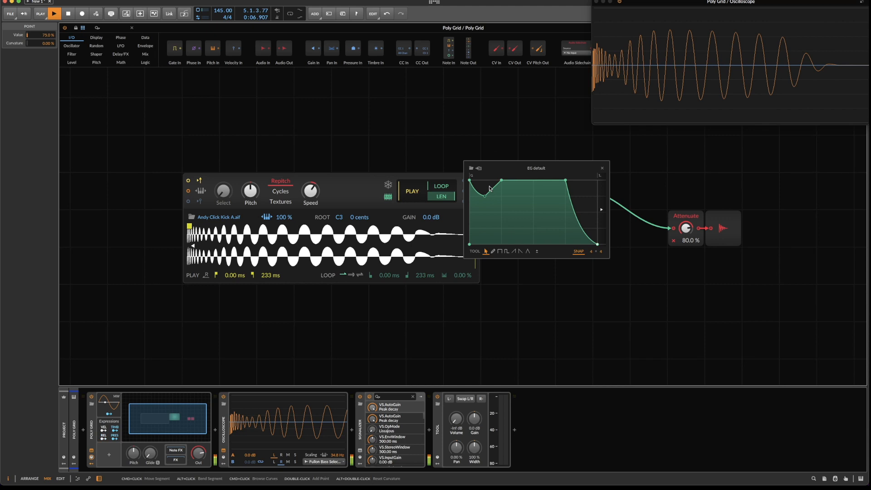
Bend the dip's rising side to -74 % curvature, try a 50 % low point during playback, and settle it at about 84 %
{"action": "left_click_drag", "start_coordinate": [493, 190], "coordinate": [486, 212]}
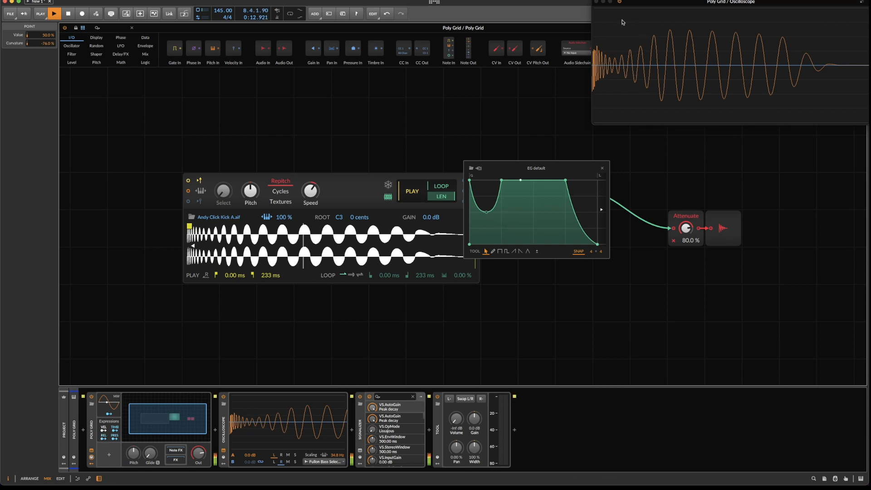
{"action": "left_click", "coordinate": [438, 397]}
{"action": "left_click_drag", "start_coordinate": [487, 212], "coordinate": [486, 190]}
{"action": "key", "text": "space"}
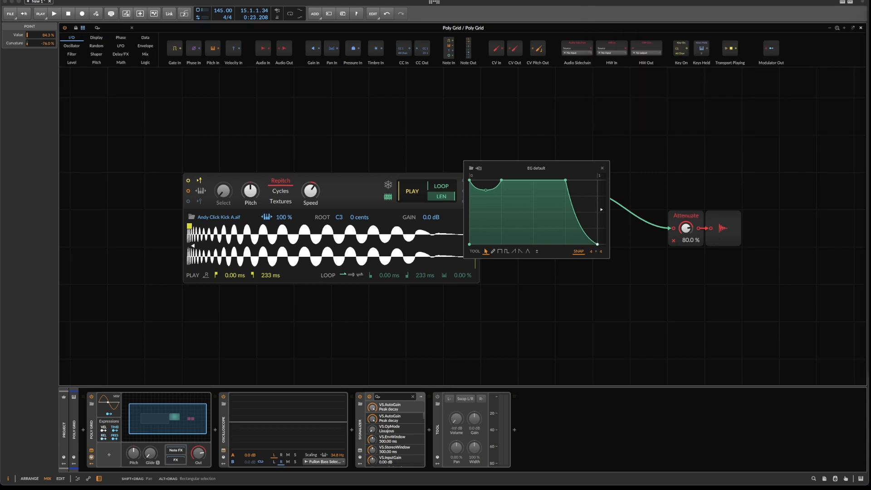
Bring back the oscilloscope window and enlarge and zoom the Segments curve editor to examine the envelope shape
{"action": "key", "text": "super+Tab"}
{"action": "key", "text": "super+Tab"}
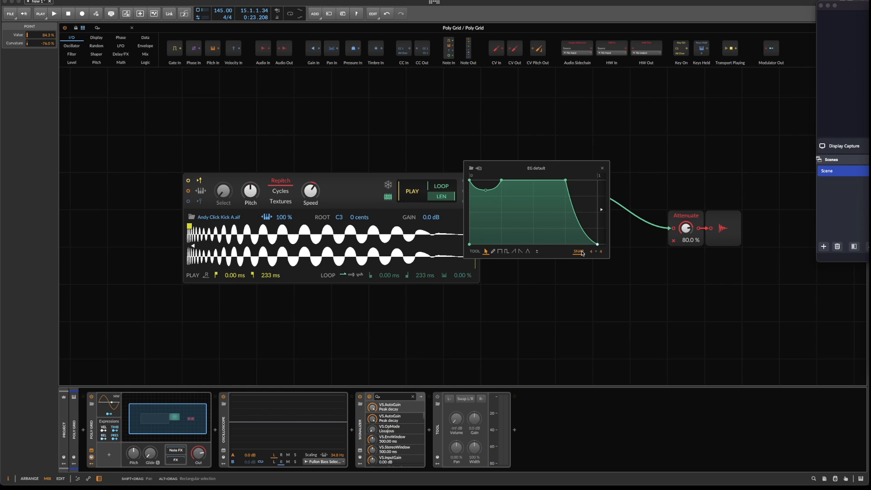
{"action": "left_click", "coordinate": [609, 258]}
{"action": "left_click_drag", "start_coordinate": [609, 258], "coordinate": [680, 276]}
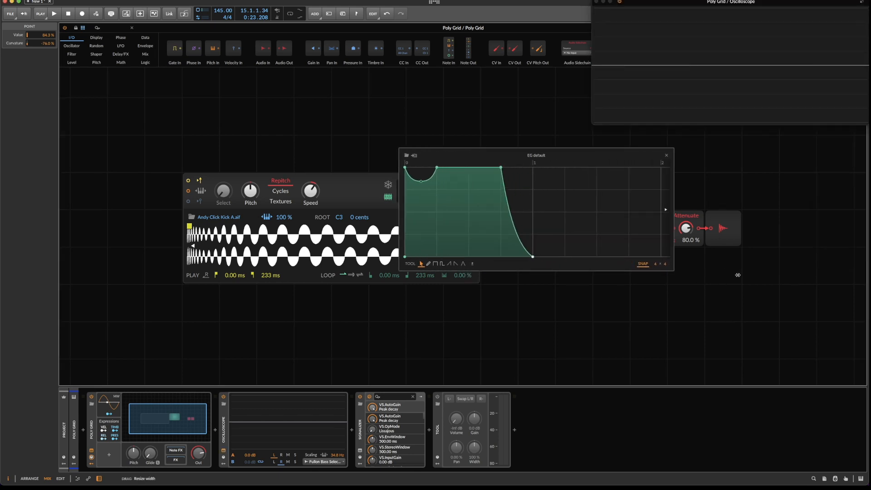
{"action": "left_click_drag", "start_coordinate": [433, 160], "coordinate": [446, 176]}
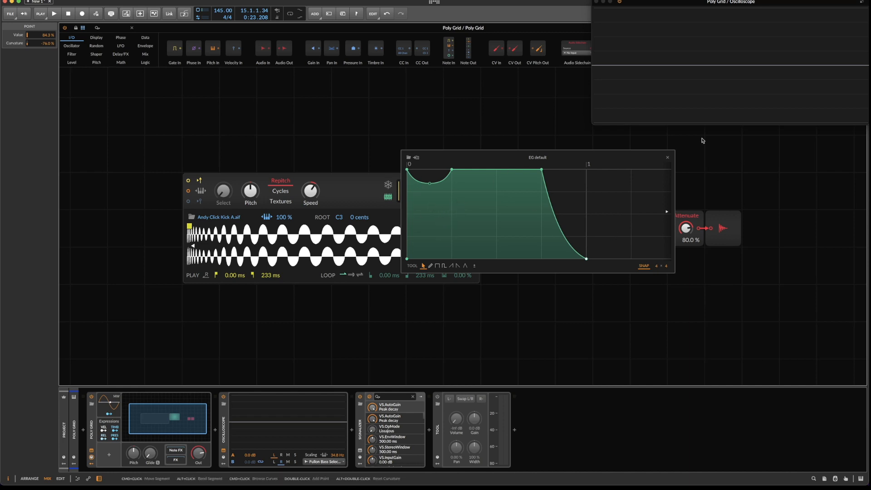
Close the curve editor and replace the Segments module with a Curves module
{"action": "left_click", "coordinate": [667, 158]}
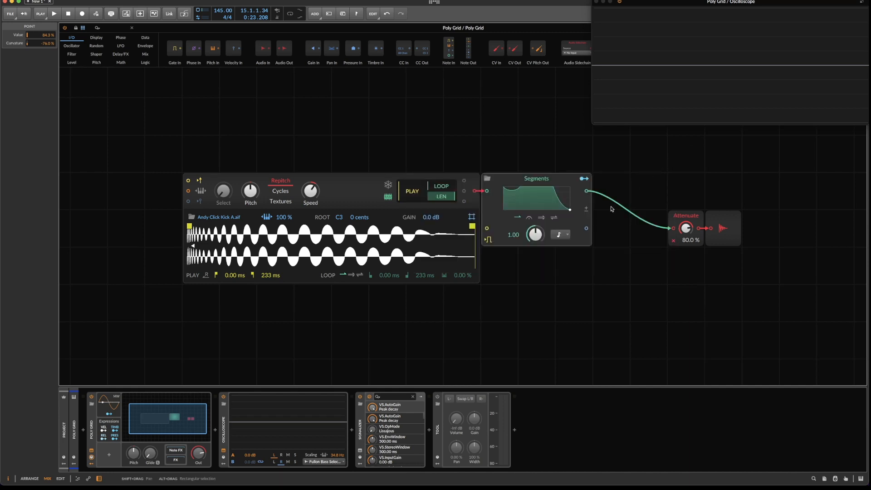
{"action": "left_click", "coordinate": [550, 178]}
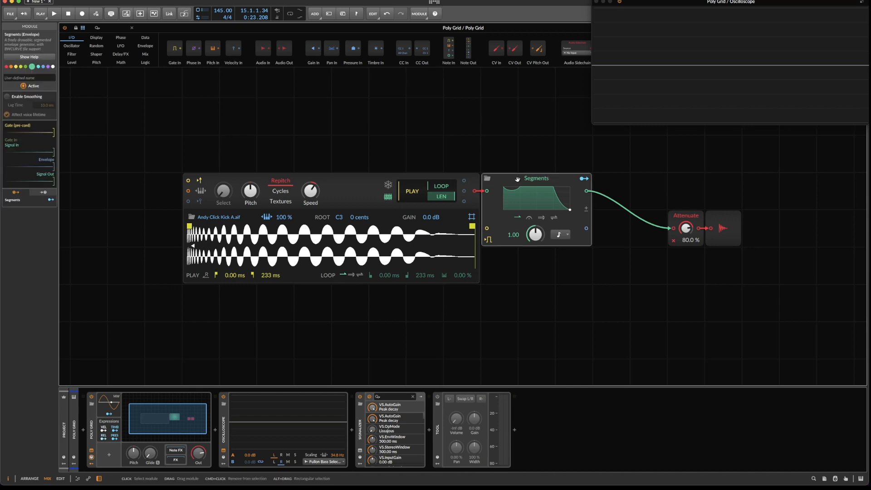
{"action": "right_click", "coordinate": [517, 179]}
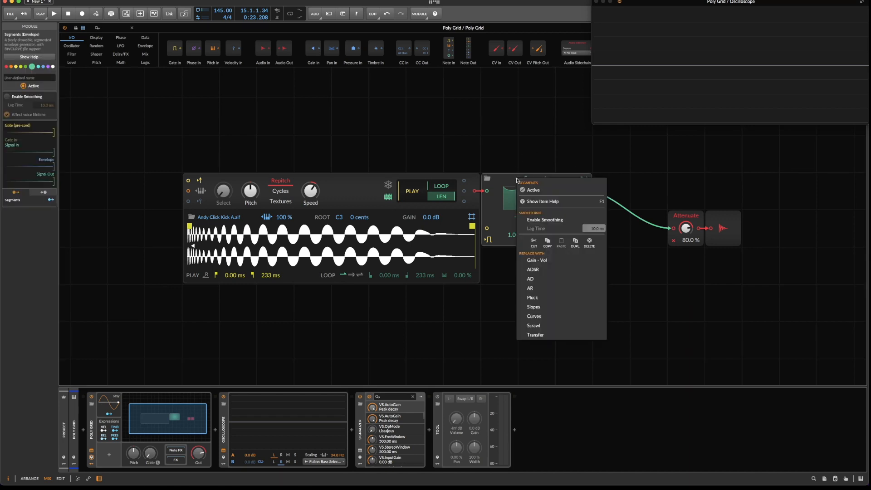
{"action": "left_click", "coordinate": [540, 316]}
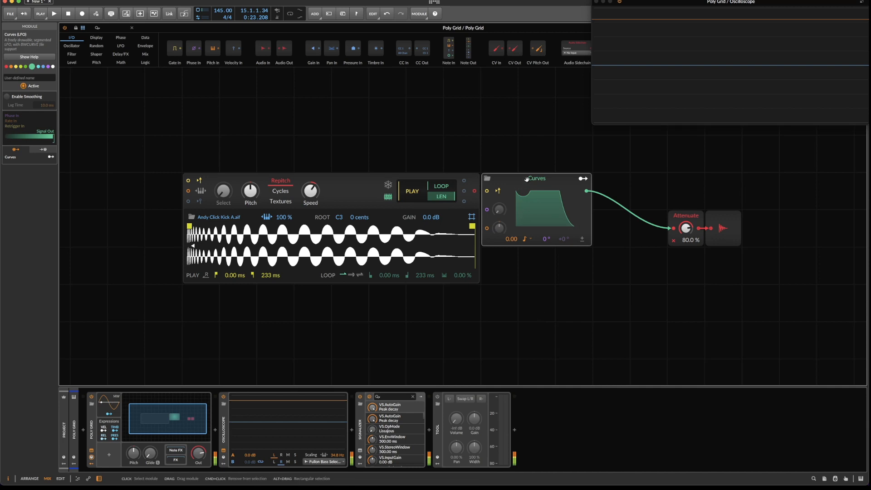
Try different phase modulation amounts on the Curves module and set its timebase to Hold
{"action": "mouse_move", "coordinate": [500, 209]}
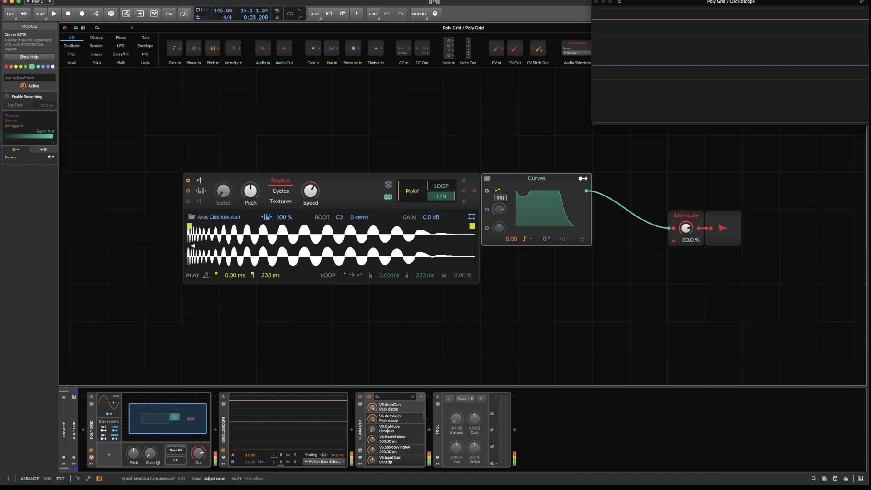
{"action": "left_click_drag", "start_coordinate": [499, 209], "coordinate": [500, 245]}
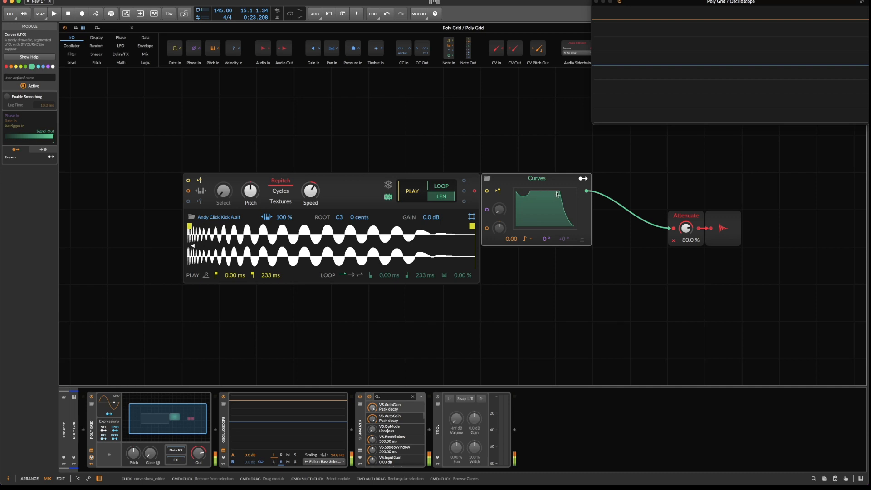
{"action": "left_click_drag", "start_coordinate": [499, 209], "coordinate": [499, 205]}
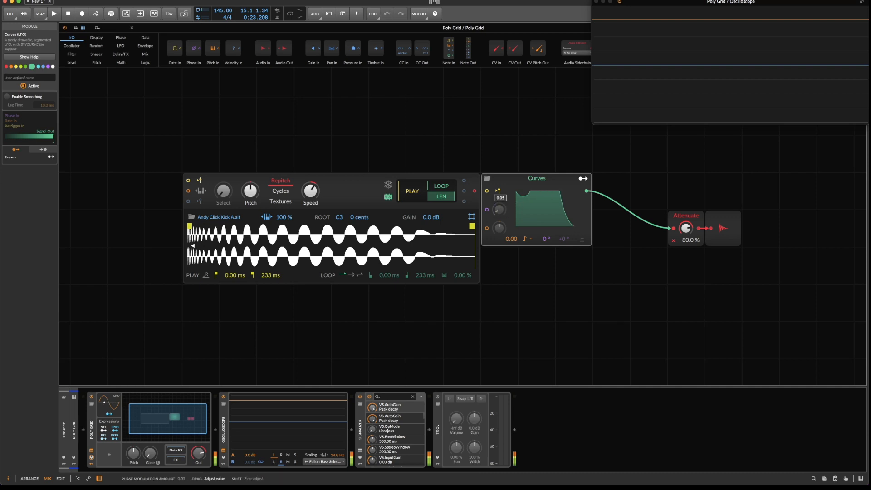
{"action": "left_click_drag", "start_coordinate": [500, 166], "coordinate": [499, 210]}
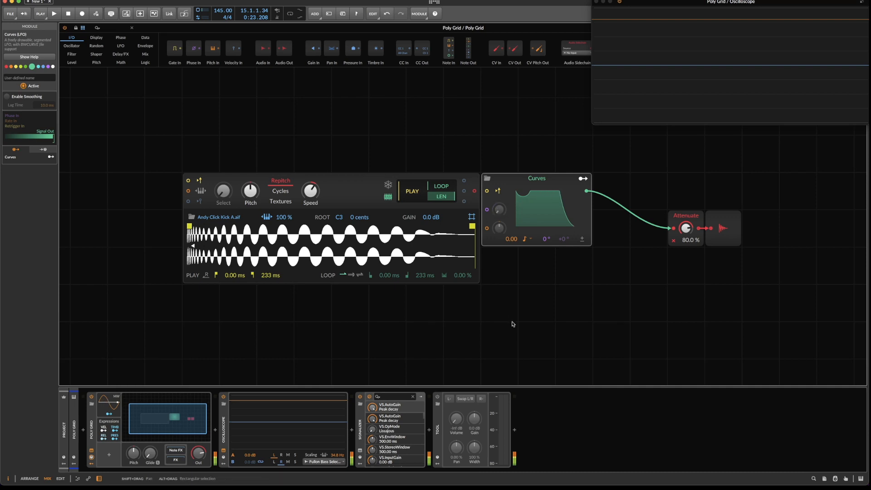
{"action": "left_click", "coordinate": [528, 235]}
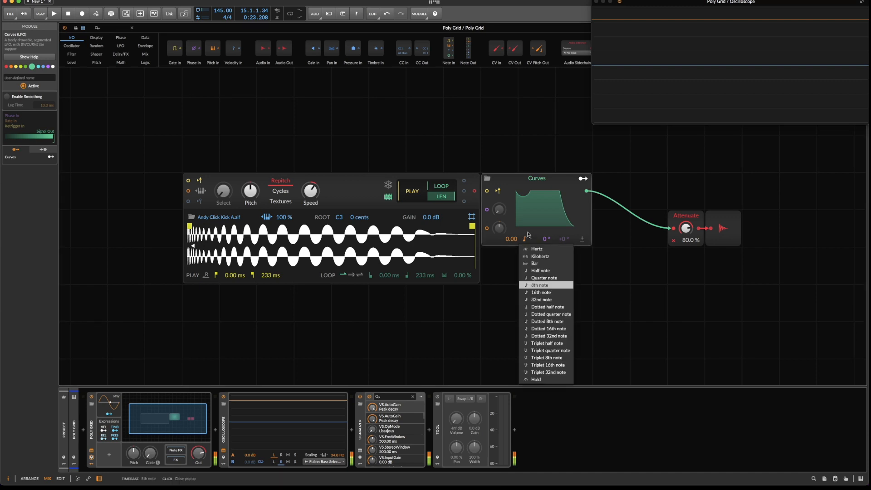
{"action": "left_click", "coordinate": [540, 380]}
Move the Curves module up out of the audio path and disconnect its output from the Attenuate module
{"action": "left_click_drag", "start_coordinate": [560, 180], "coordinate": [560, 105]}
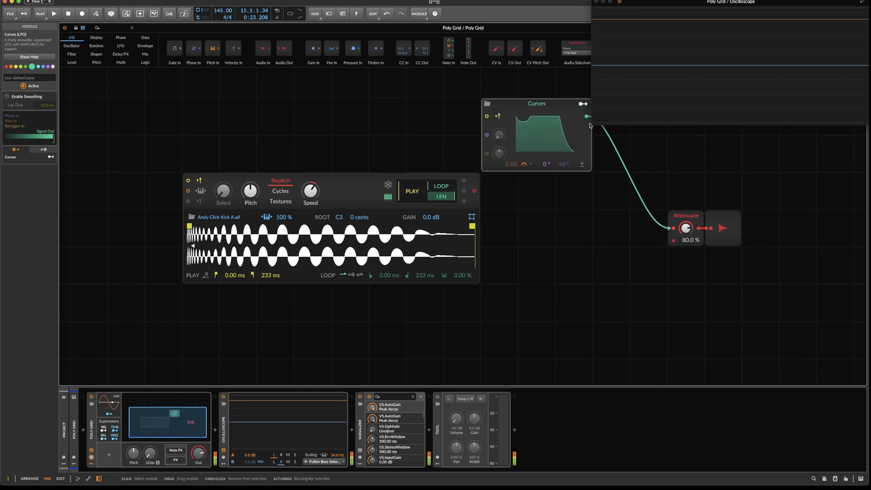
{"action": "double_click", "coordinate": [587, 116]}
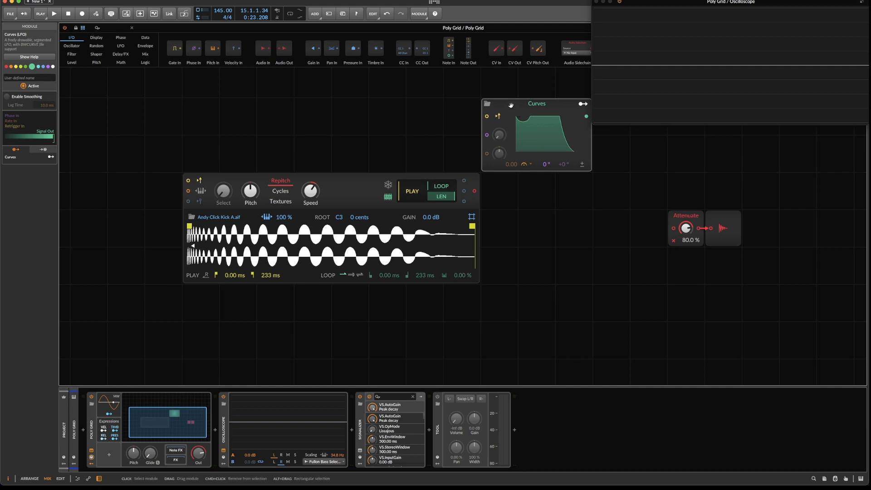
Insert a second Attenuate module before the 80 % Attenuate and feed the sampler's audio output into it
{"action": "right_click", "coordinate": [526, 181]}
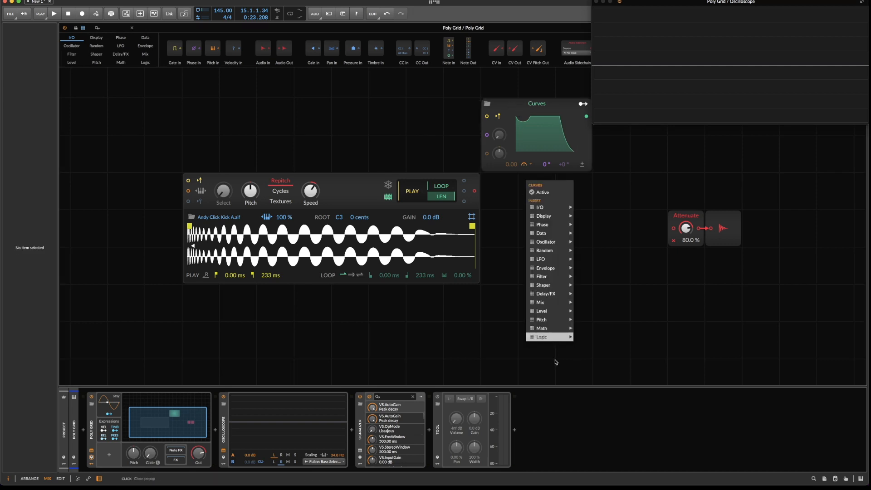
{"action": "mouse_move", "coordinate": [546, 314]}
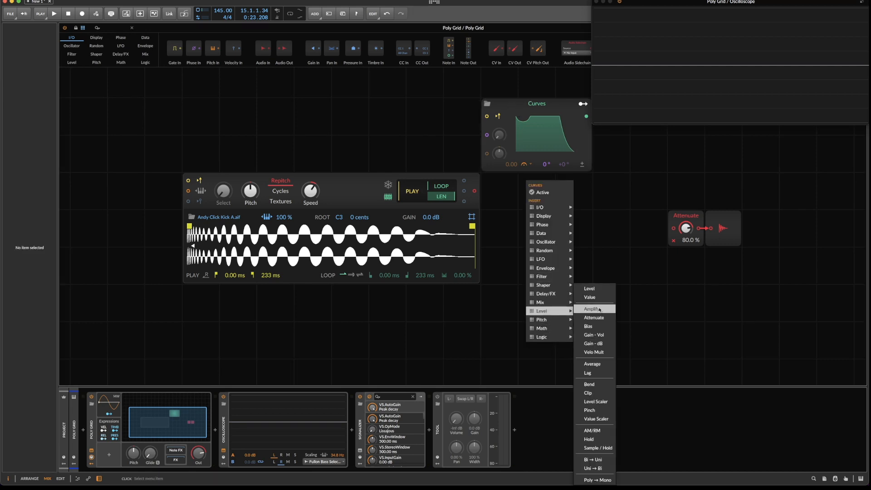
{"action": "left_click", "coordinate": [599, 310]}
{"action": "left_click_drag", "start_coordinate": [530, 190], "coordinate": [673, 231]}
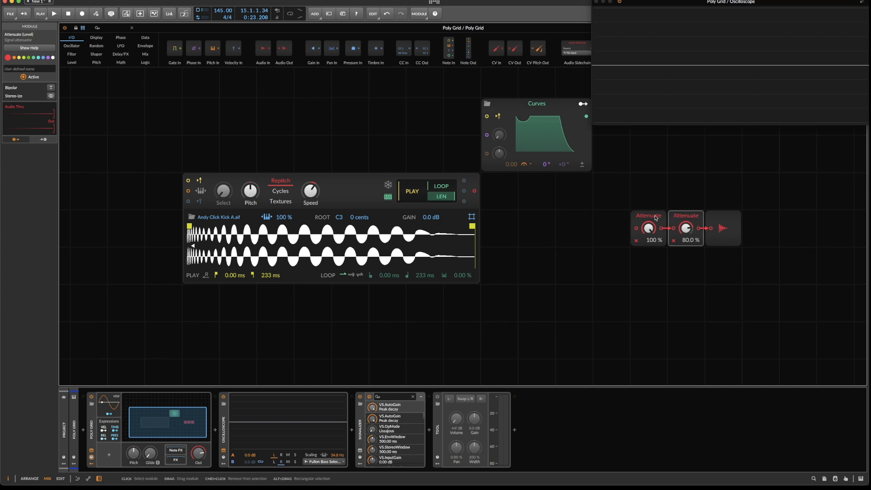
{"action": "left_click_drag", "start_coordinate": [655, 218], "coordinate": [613, 222]}
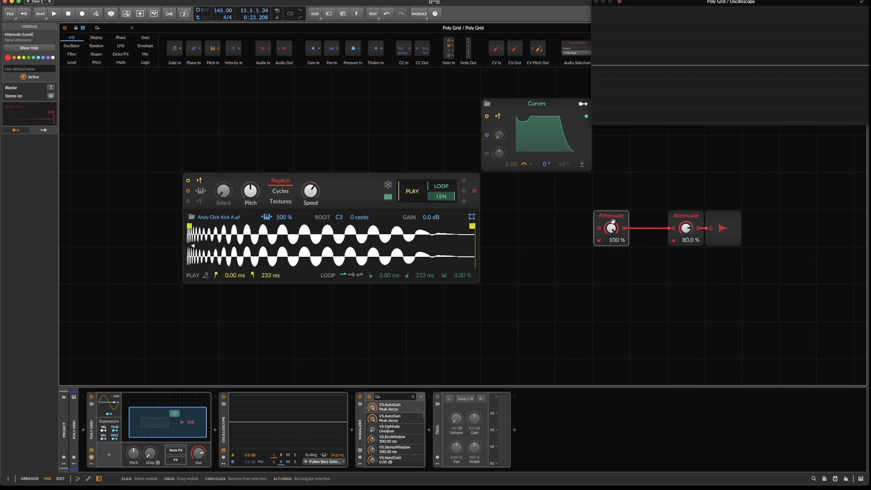
{"action": "left_click_drag", "start_coordinate": [616, 222], "coordinate": [474, 191]}
Modulate the new Attenuate's level from 0 % with the Curves module at an amount of 1.000, and play the clip to check it
{"action": "left_click", "coordinate": [583, 105]}
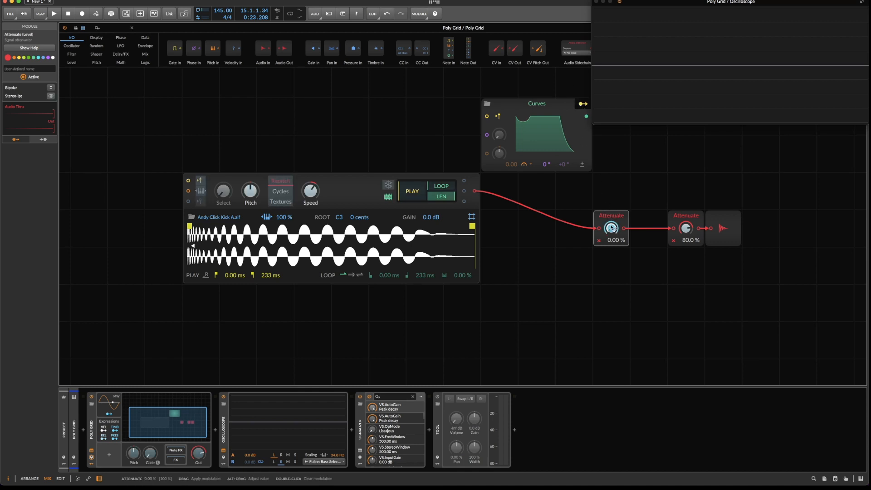
{"action": "left_click", "coordinate": [583, 104]}
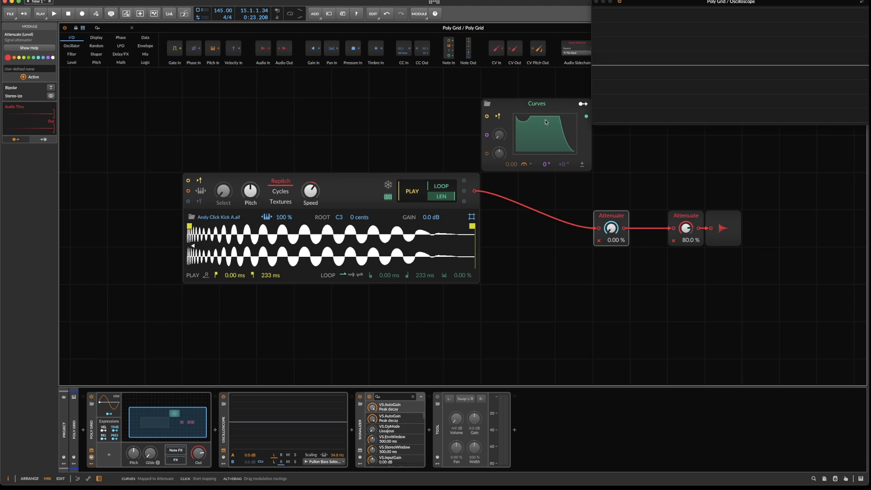
{"action": "key", "text": "space"}
{"action": "key", "text": "space"}
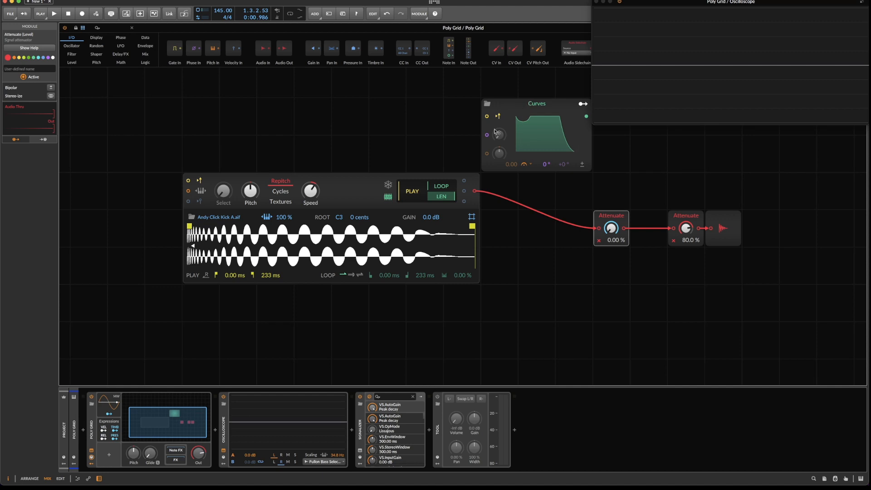
{"action": "key", "text": "space"}
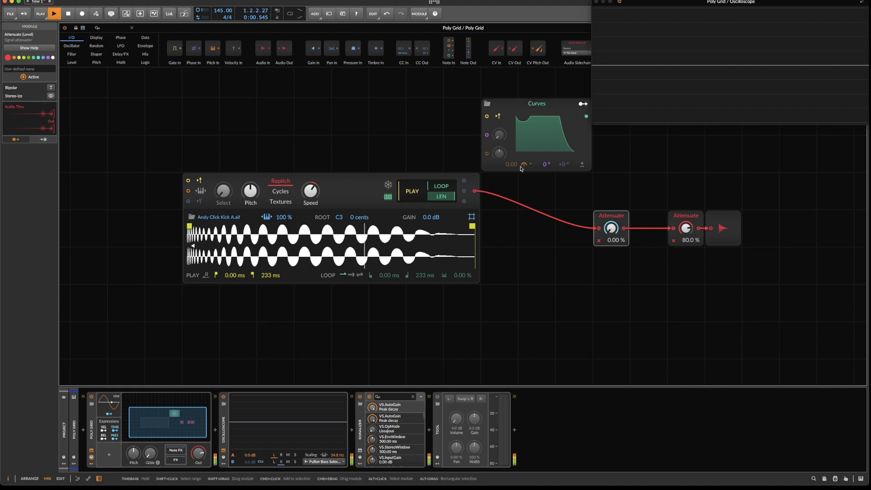
{"action": "key", "text": "space"}
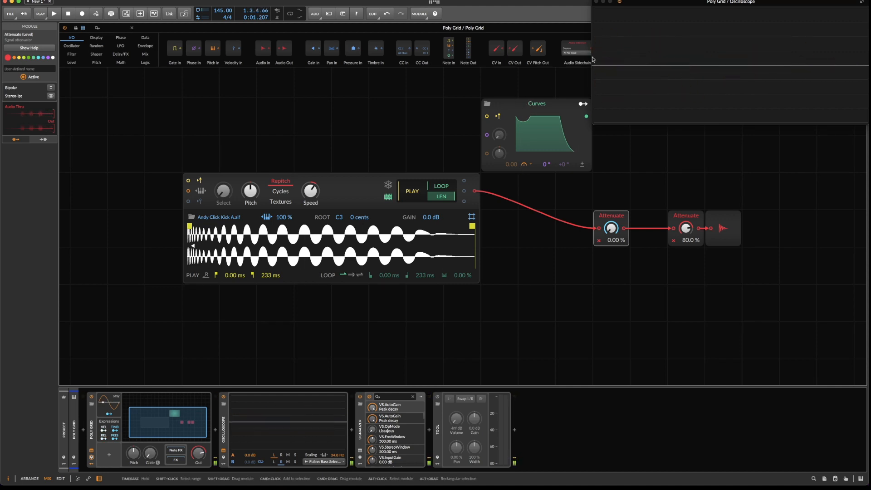
Insert a Segments envelope module above the sampler
{"action": "right_click", "coordinate": [308, 78]}
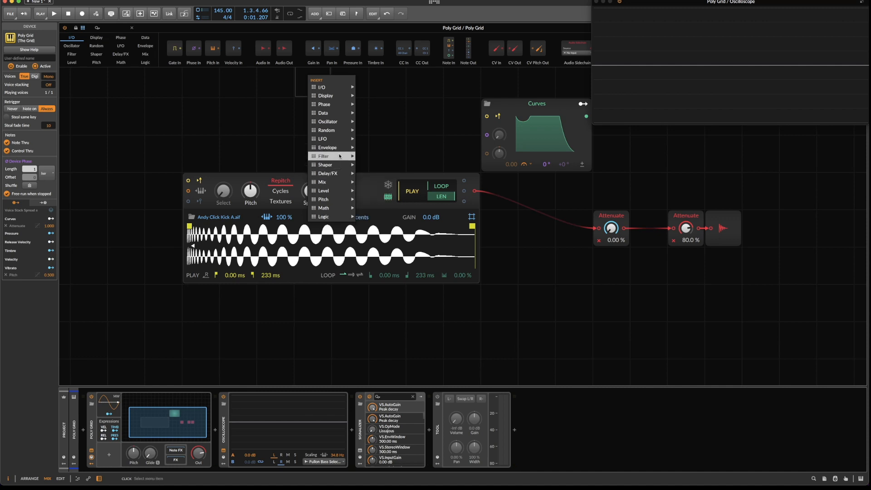
{"action": "mouse_move", "coordinate": [340, 152]}
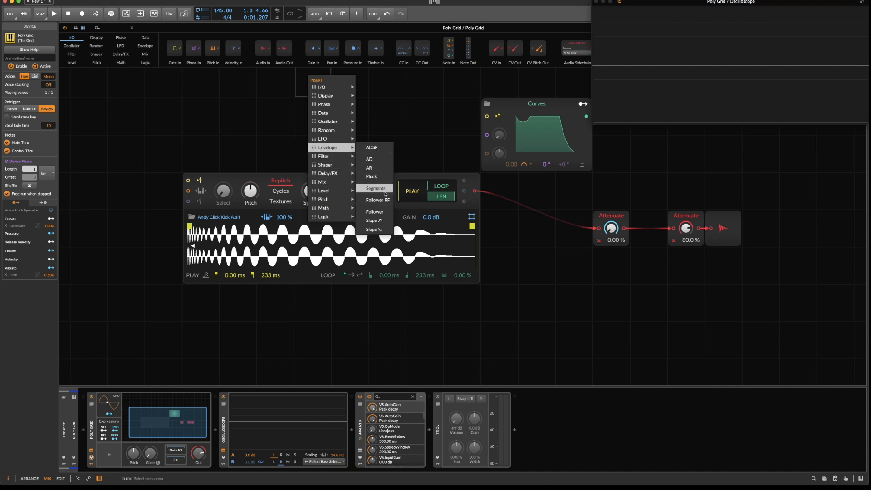
{"action": "left_click", "coordinate": [384, 190]}
Reduce the Segments shape to one straight ramp rising from 0 to 100 %, removing its intermediate points and curvature
{"action": "left_click", "coordinate": [358, 90]}
{"action": "double_click", "coordinate": [359, 88]}
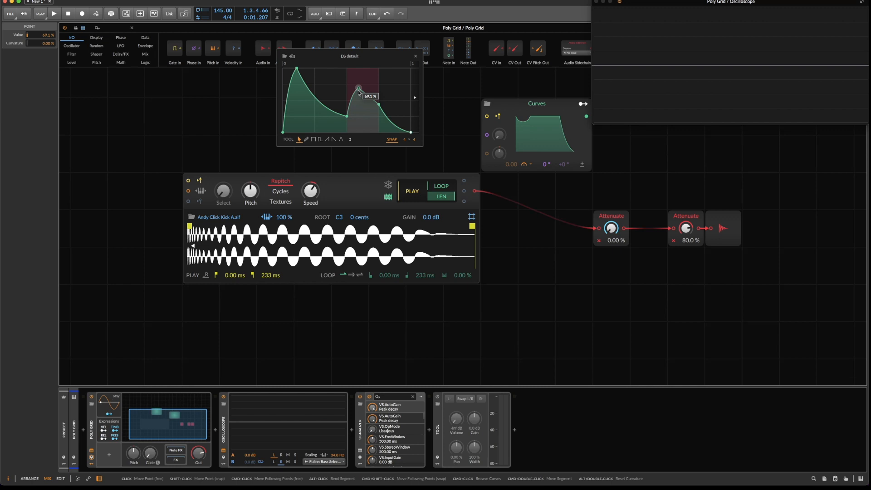
{"action": "double_click", "coordinate": [358, 89]}
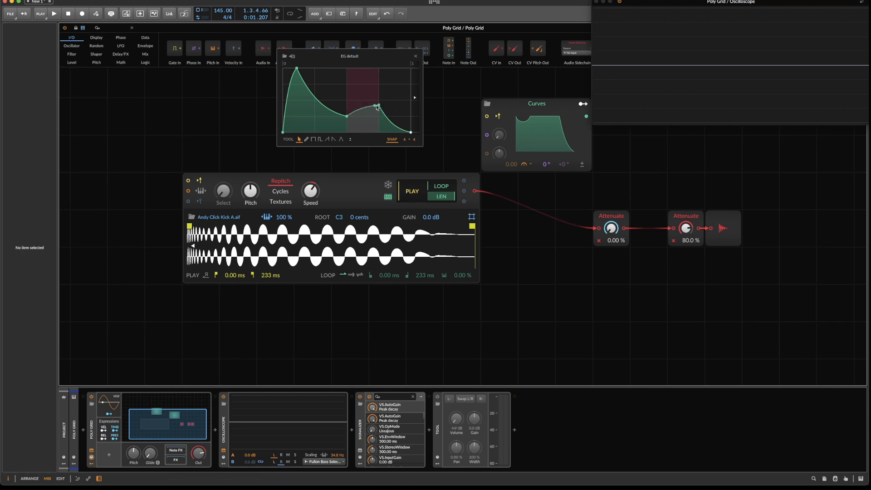
{"action": "double_click", "coordinate": [379, 104]}
{"action": "double_click", "coordinate": [347, 116]}
{"action": "left_click_drag", "start_coordinate": [297, 68], "coordinate": [460, 57]}
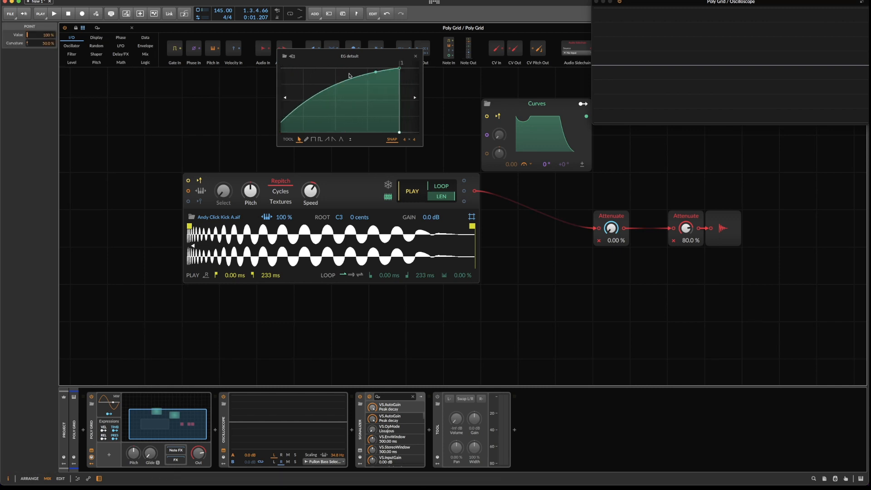
{"action": "double_click", "coordinate": [320, 92], "text": "alt"}
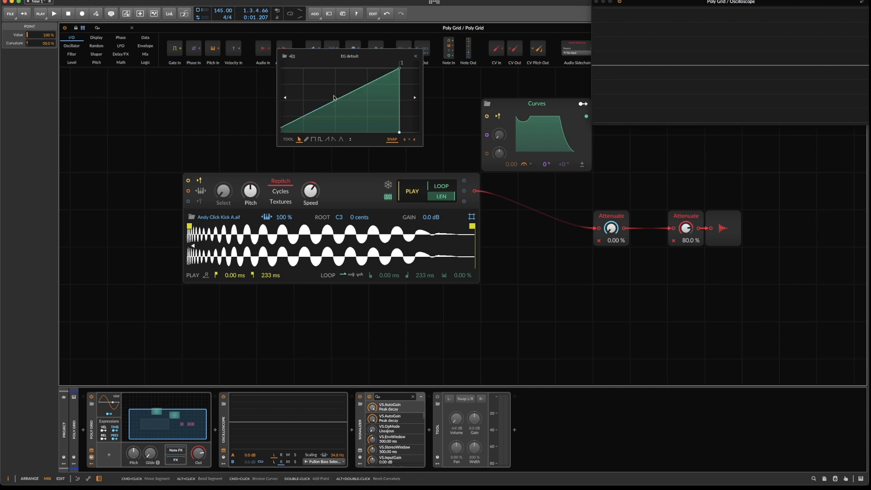
{"action": "scroll", "coordinate": [335, 99], "scroll_direction": "left", "scroll_amount": 2}
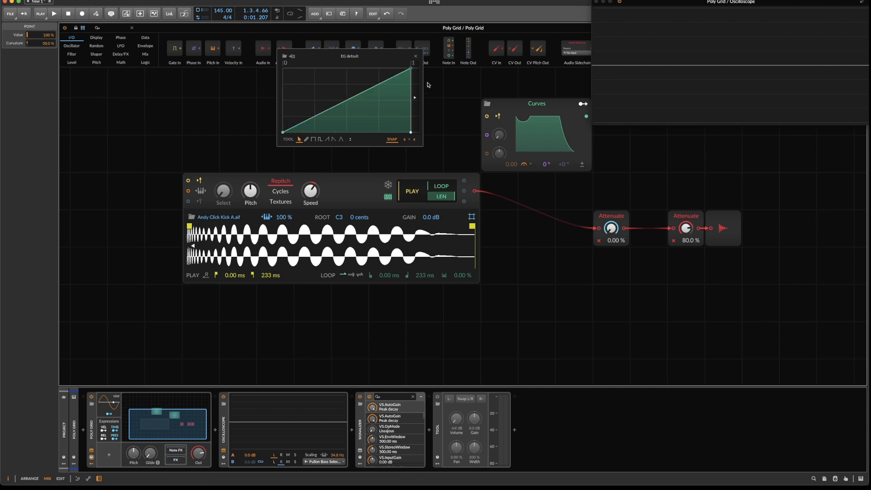
{"action": "left_click", "coordinate": [415, 56]}
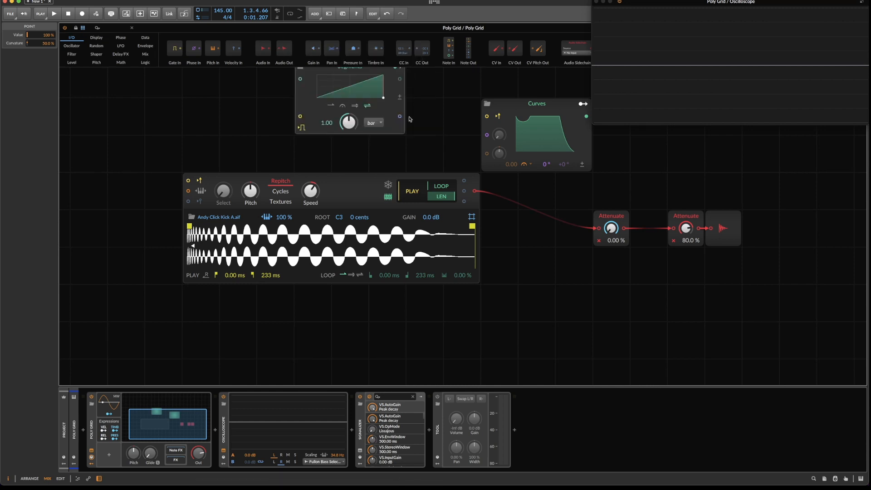
Drive the Curves module's phase from the Segments output and play the clip to check it
{"action": "left_click_drag", "start_coordinate": [400, 116], "coordinate": [499, 127]}
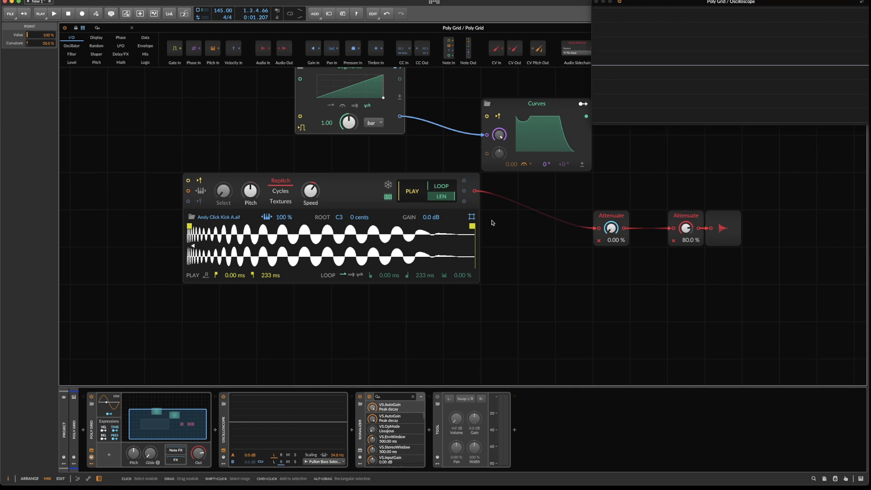
{"action": "key", "text": "space"}
{"action": "key", "text": "space"}
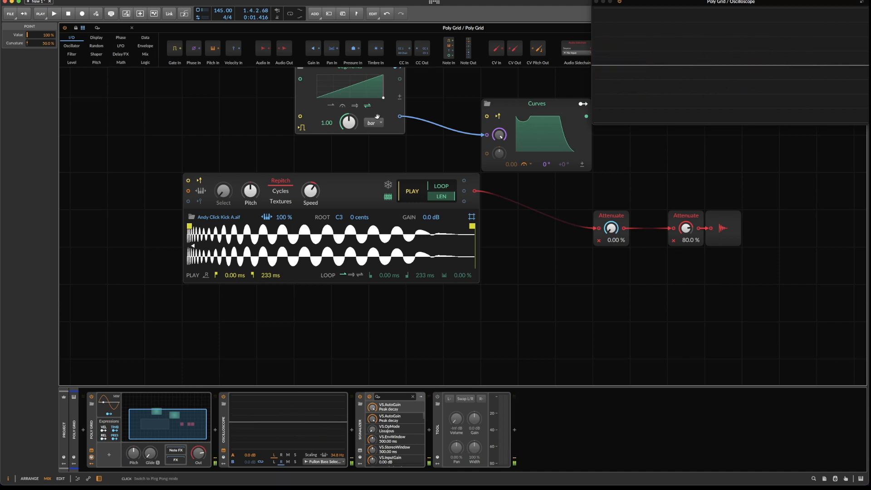
Set the Segments timebase to 8th note and play the clip to check the waveform
{"action": "left_click", "coordinate": [376, 123]}
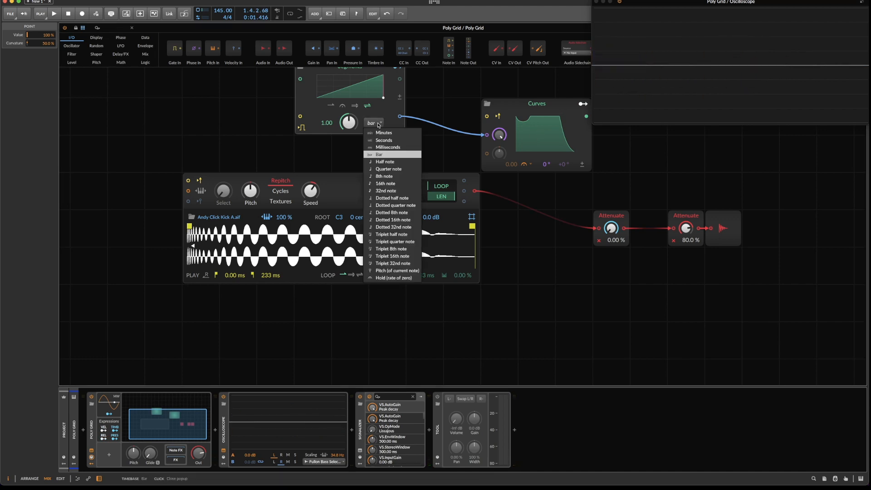
{"action": "left_click", "coordinate": [389, 182]}
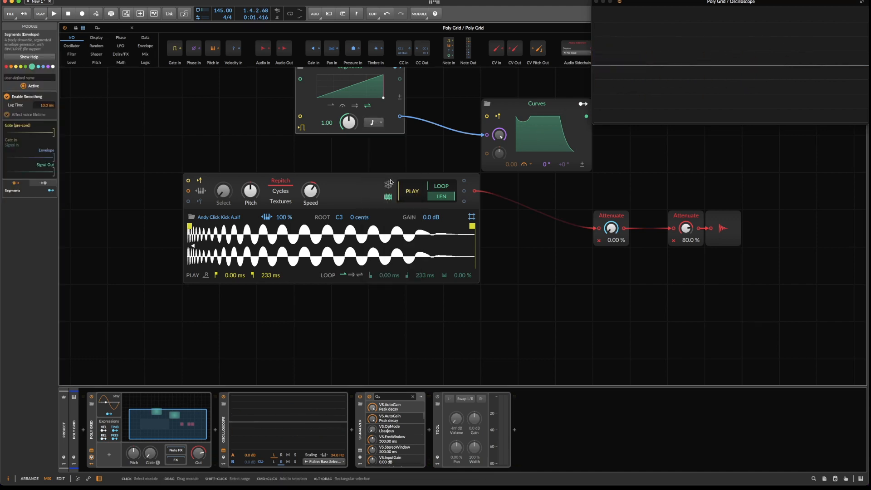
{"action": "key", "text": "space"}
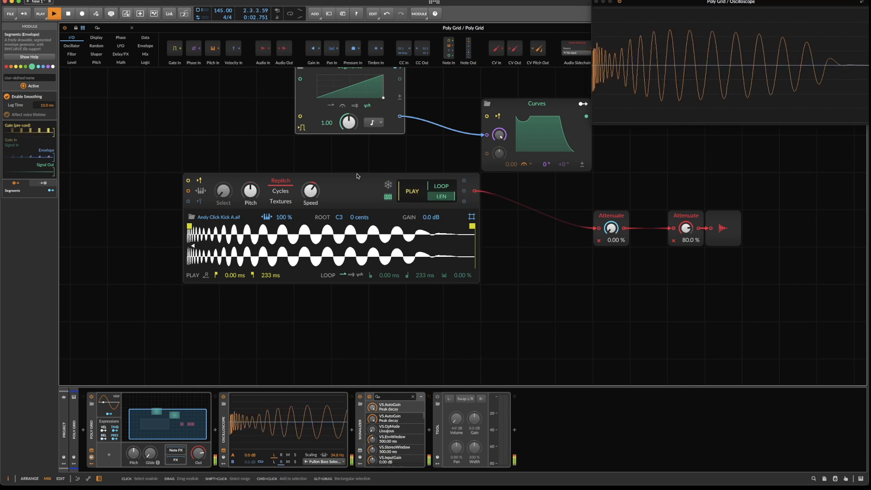
{"action": "key", "text": "space"}
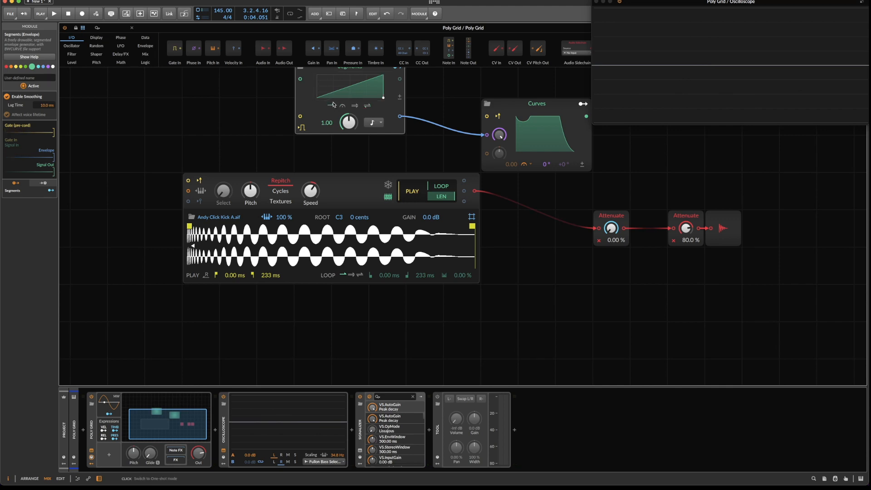
{"action": "key", "text": "space"}
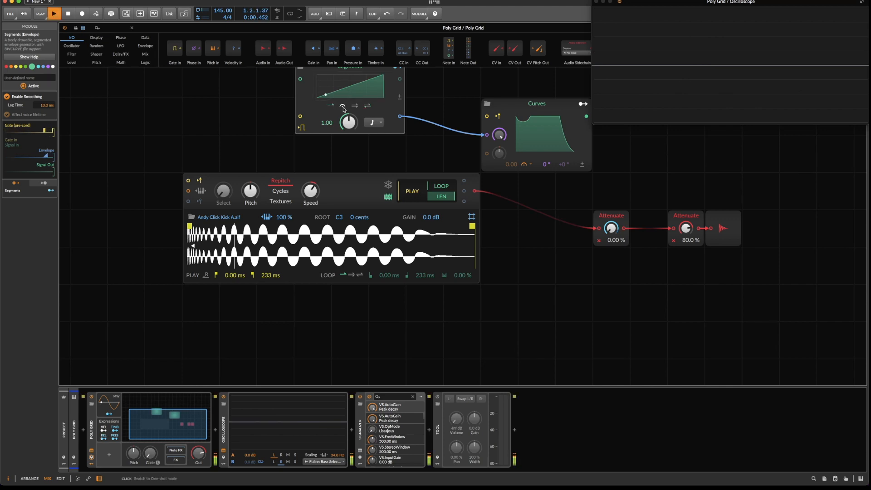
{"action": "key", "text": "space"}
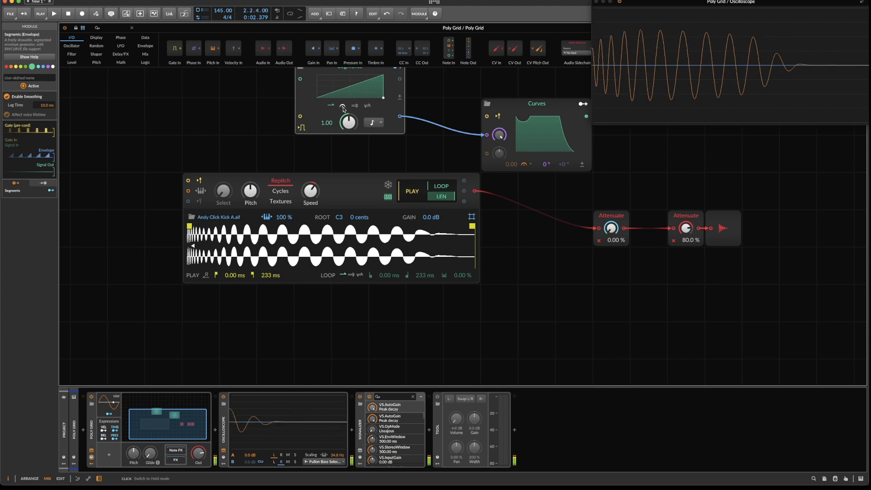
Try an early 50 % point in the Segments ramp with the segment before it bowed upward, and play the clip
{"action": "left_click", "coordinate": [348, 93]}
{"action": "left_click_drag", "start_coordinate": [423, 171], "coordinate": [451, 196]}
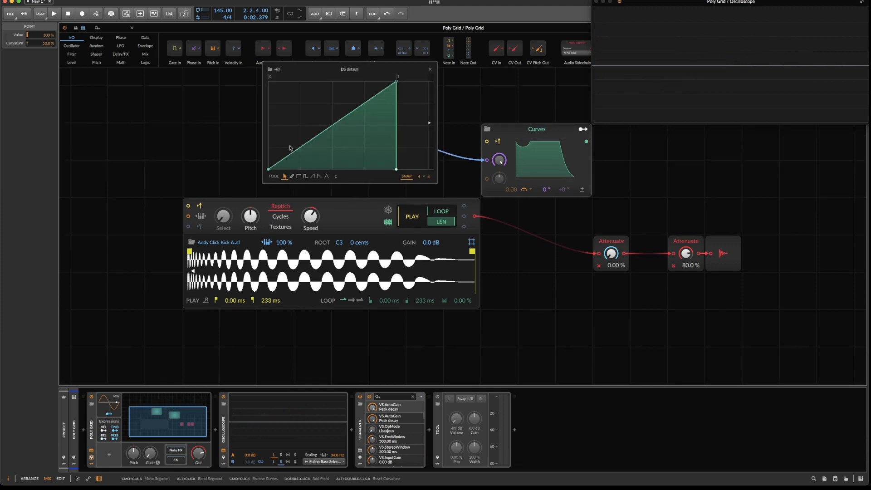
{"action": "left_click_drag", "start_coordinate": [301, 147], "coordinate": [288, 131]}
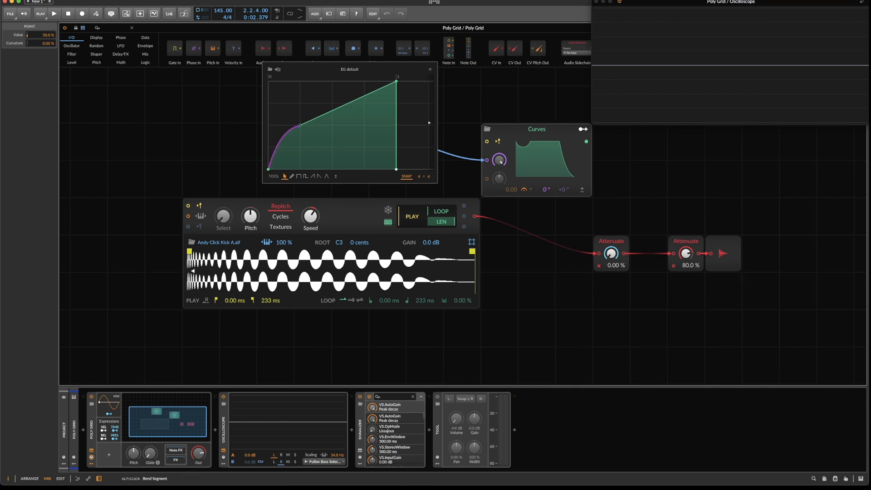
{"action": "double_click", "coordinate": [331, 111]}
{"action": "key", "text": "space"}
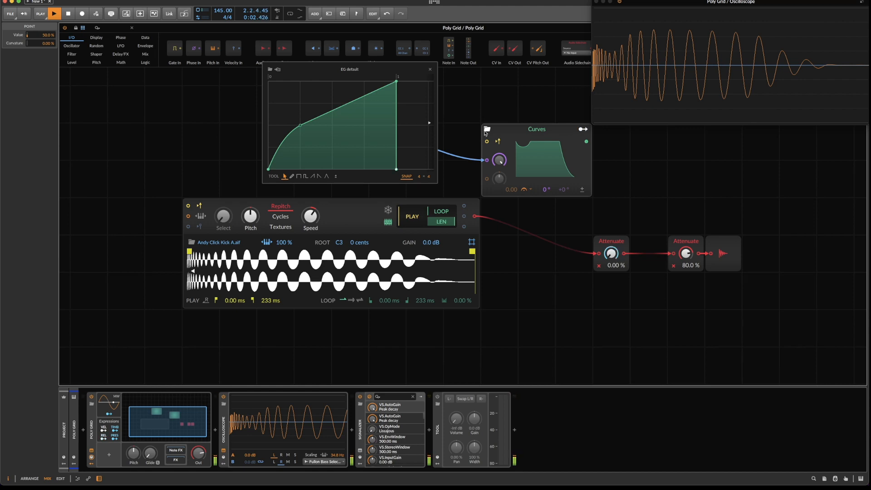
{"action": "key", "text": "space"}
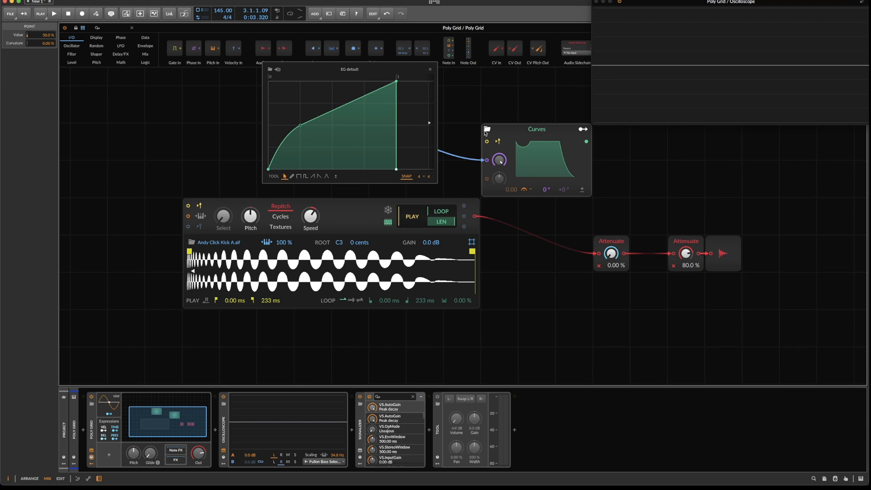
{"action": "key", "text": "super+Tab"}
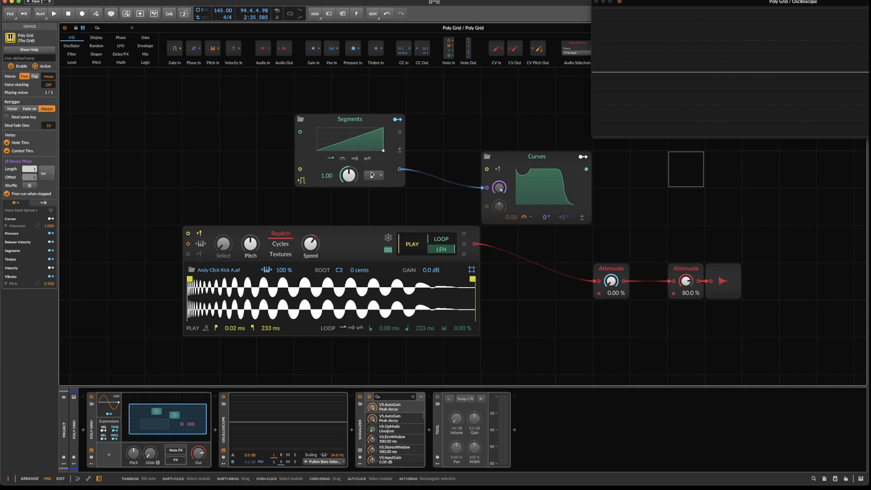
Add a 50 % point a quarter of the way into the Segments ramp, bow the segment before it upward, and audition it
{"action": "left_click", "coordinate": [371, 142]}
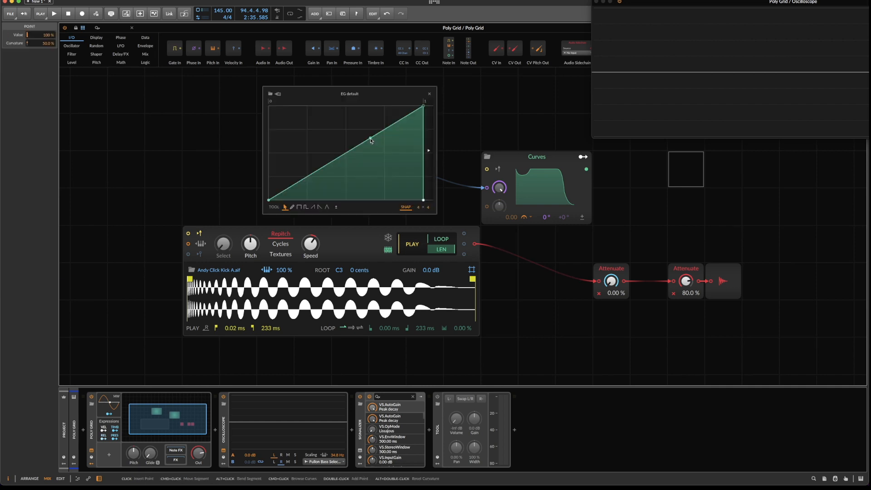
{"action": "left_click_drag", "start_coordinate": [305, 179], "coordinate": [307, 153]}
{"action": "left_click_drag", "start_coordinate": [296, 187], "coordinate": [287, 169]}
{"action": "key", "text": "space"}
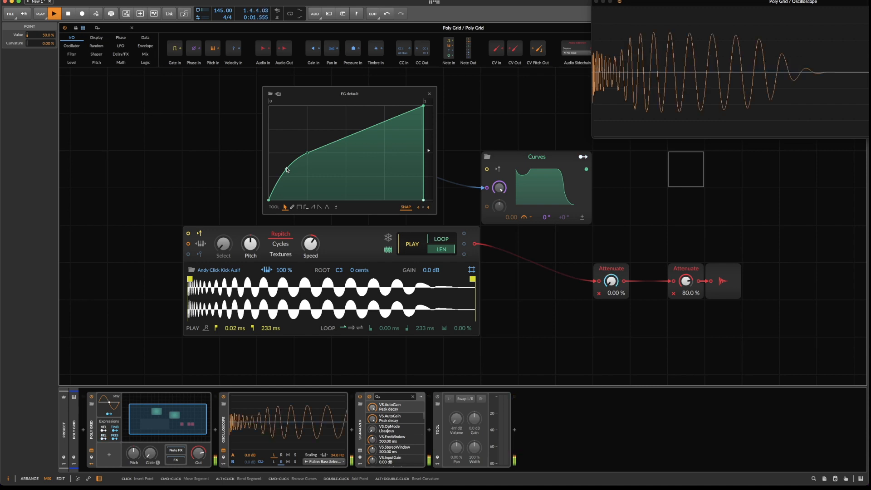
{"action": "key", "text": "space"}
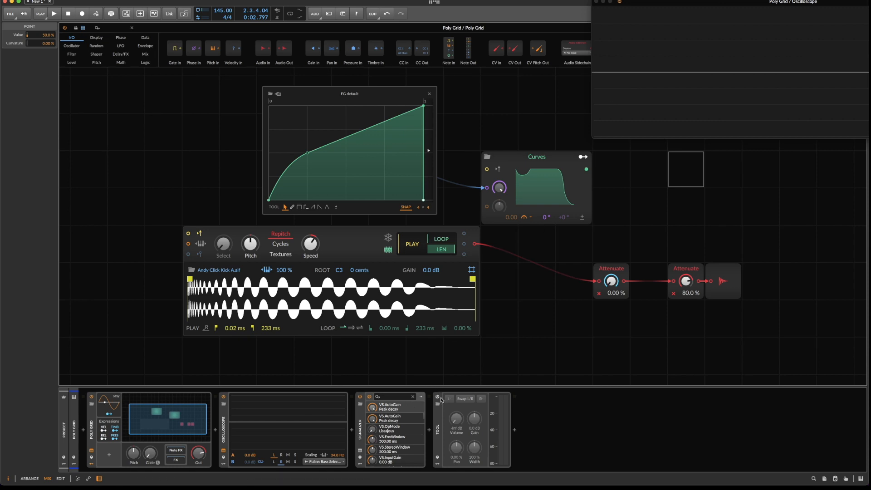
Delay the fall-off in the Curves shape by moving its lower point slightly right during playback, and move the editor clear of the Segments module
{"action": "key", "text": "space"}
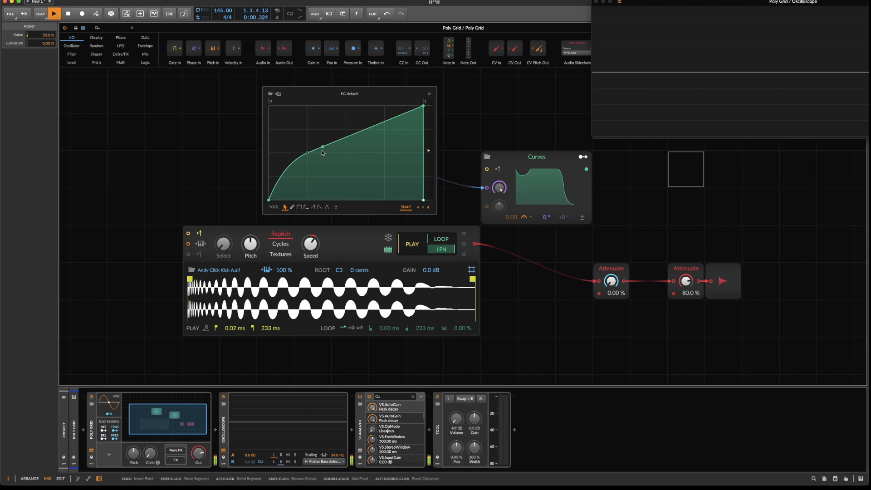
{"action": "mouse_move", "coordinate": [313, 158]}
{"action": "left_mouse_down"}
{"action": "mouse_move", "coordinate": [312, 182]}
{"action": "mouse_move", "coordinate": [305, 153]}
{"action": "left_mouse_up"}
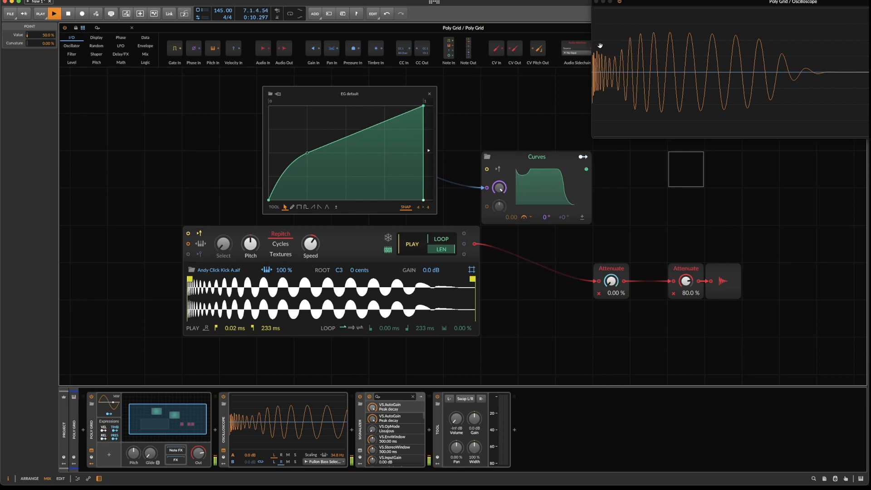
{"action": "left_click", "coordinate": [518, 177]}
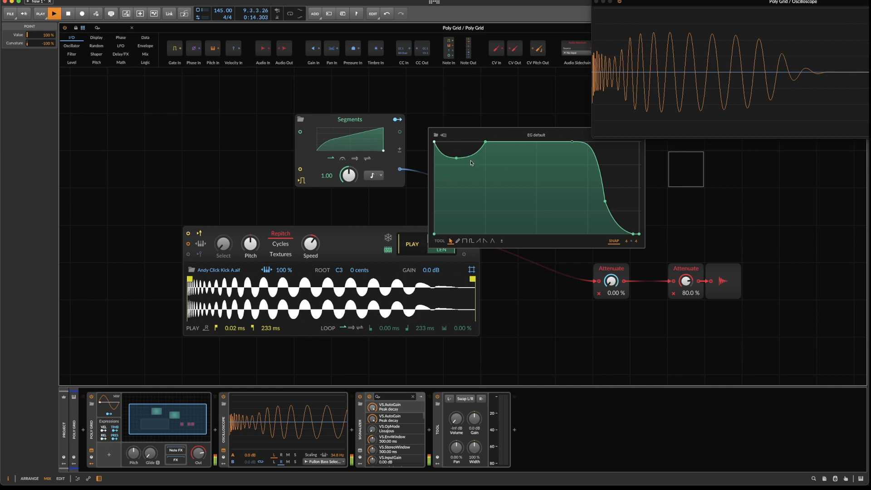
{"action": "double_click", "coordinate": [545, 186]}
{"action": "left_click_drag", "start_coordinate": [604, 201], "coordinate": [612, 201]}
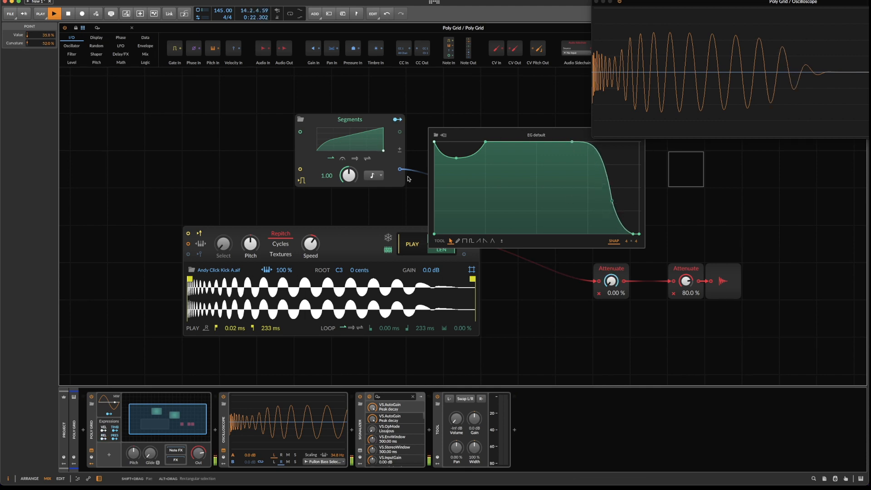
{"action": "left_click_drag", "start_coordinate": [452, 144], "coordinate": [380, 208]}
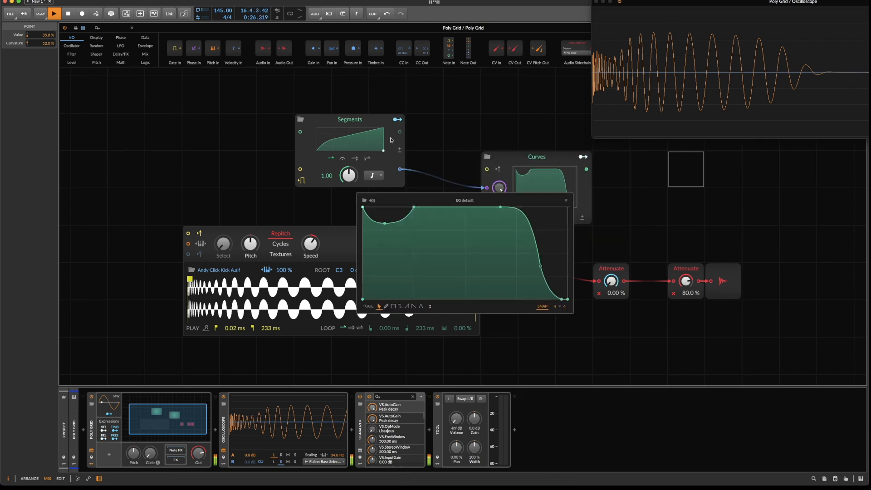
Add a 75.0 % point about three quarters of the way along the Segments ramp and close its editor
{"action": "left_click", "coordinate": [370, 133]}
{"action": "left_click_drag", "start_coordinate": [370, 133], "coordinate": [396, 130]}
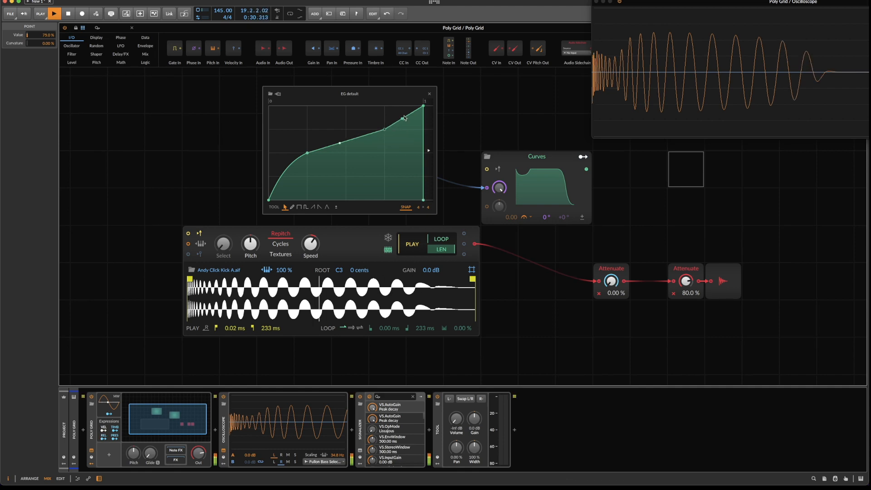
{"action": "left_click", "coordinate": [429, 94]}
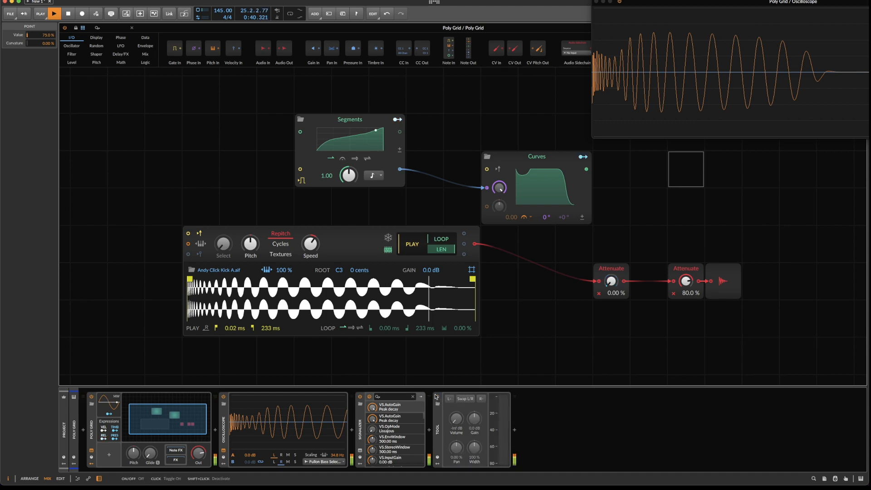
Move the lower fall-off point of the Curves shape slightly earlier and stop playback
{"action": "left_click", "coordinate": [567, 192]}
{"action": "left_click_drag", "start_coordinate": [608, 198], "coordinate": [607, 200]}
{"action": "key", "text": "space"}
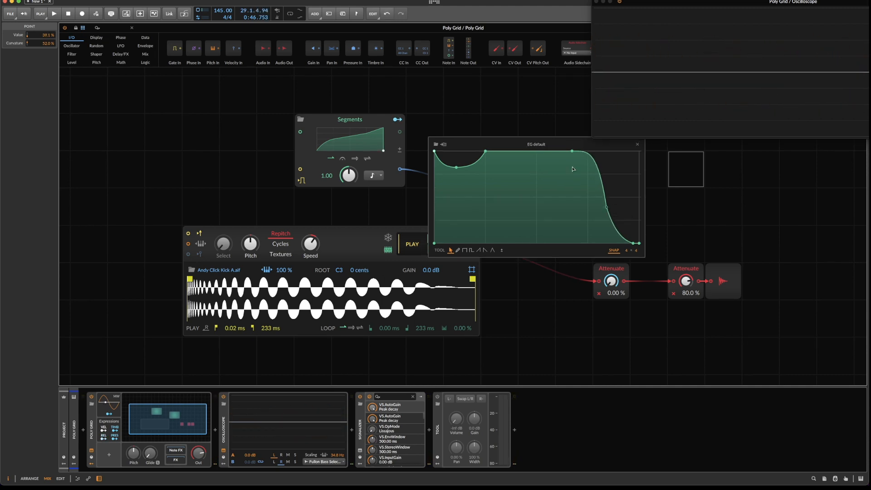
Restart playback, deepen the opening dip in the Curves shape, and add a point on the slope just before it
{"action": "left_click_drag", "start_coordinate": [572, 168], "coordinate": [571, 179]}
{"action": "key", "text": "space"}
{"action": "mouse_move", "coordinate": [453, 204]}
{"action": "left_mouse_down"}
{"action": "mouse_move", "coordinate": [453, 229]}
{"action": "mouse_move", "coordinate": [453, 219]}
{"action": "left_mouse_up"}
{"action": "left_click", "coordinate": [437, 209]}
Curve the segments around the new point, raise the dip to 84.6 %, and stop playback
{"action": "key", "text": "alt"}
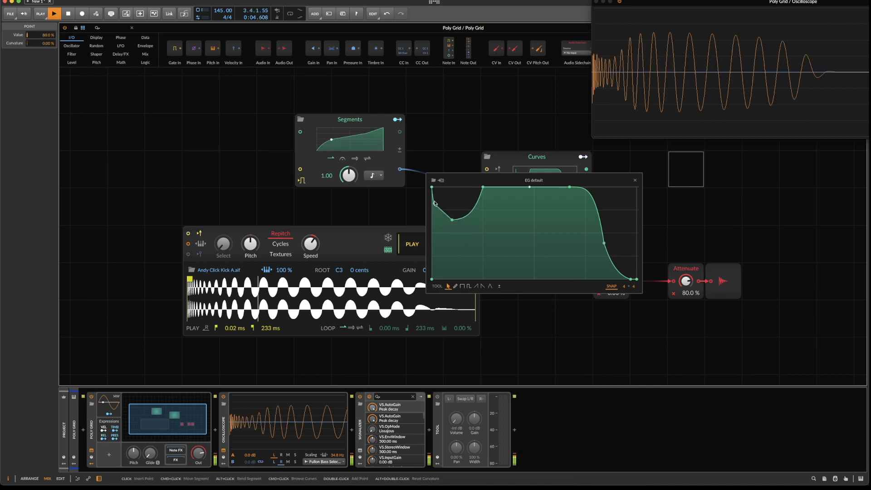
{"action": "left_click_drag", "start_coordinate": [444, 213], "coordinate": [444, 201]}
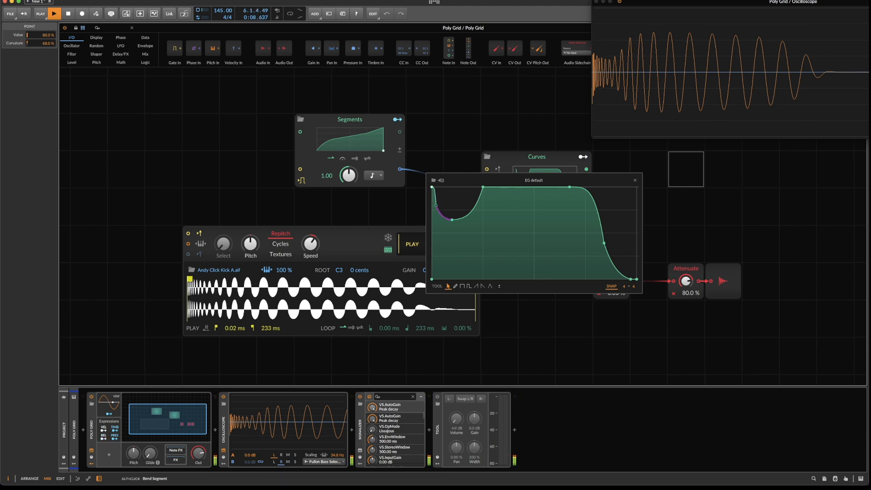
{"action": "mouse_move", "coordinate": [452, 220]}
{"action": "left_mouse_down"}
{"action": "mouse_move", "coordinate": [436, 203]}
{"action": "mouse_move", "coordinate": [450, 205]}
{"action": "left_mouse_up"}
{"action": "key", "text": "space"}
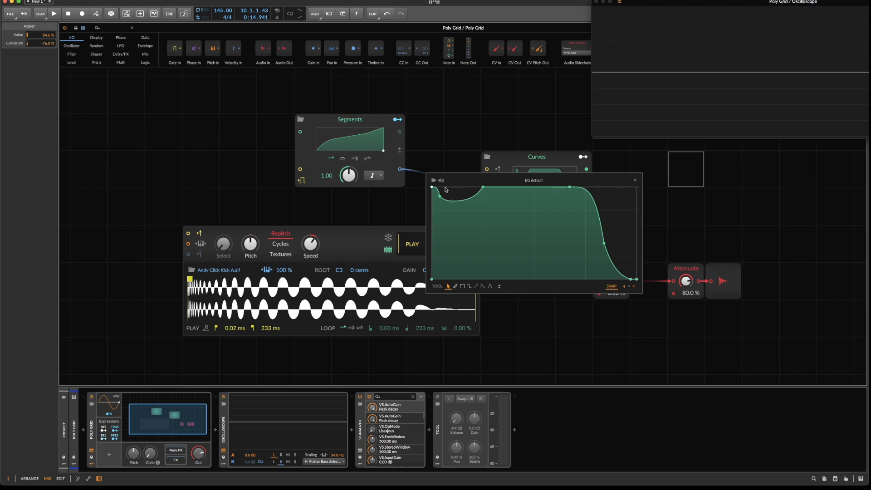
Try lowering the Curves shape's starting point to 85.2 % during playback, return it to 100 %, and stop playback
{"action": "left_click_drag", "start_coordinate": [431, 187], "coordinate": [409, 211]}
{"action": "key", "text": "space"}
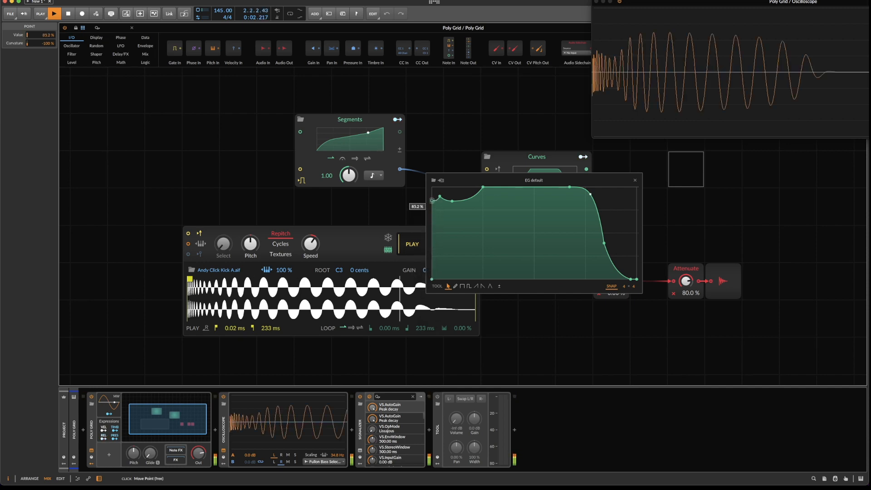
{"action": "left_click_drag", "start_coordinate": [432, 210], "coordinate": [432, 187]}
{"action": "key", "text": "space"}
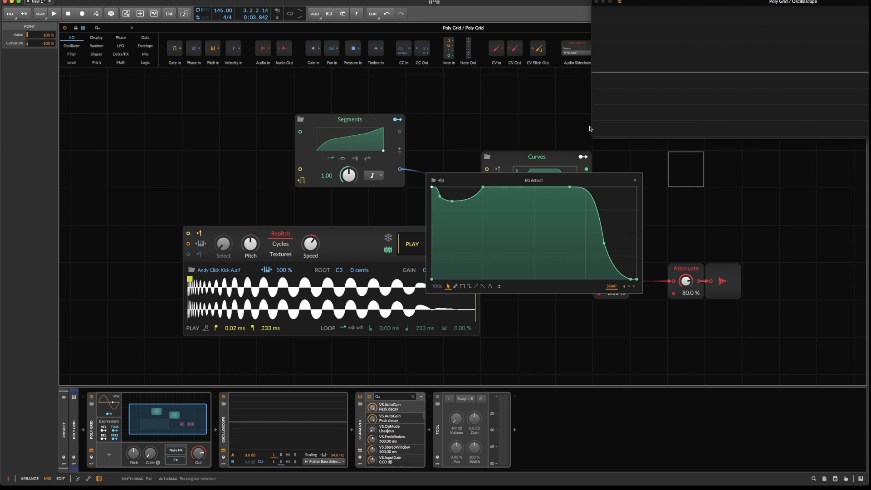
Close the Curves editor and move the Segments module directly beside the Curves module, above the sampler
{"action": "left_click", "coordinate": [634, 180]}
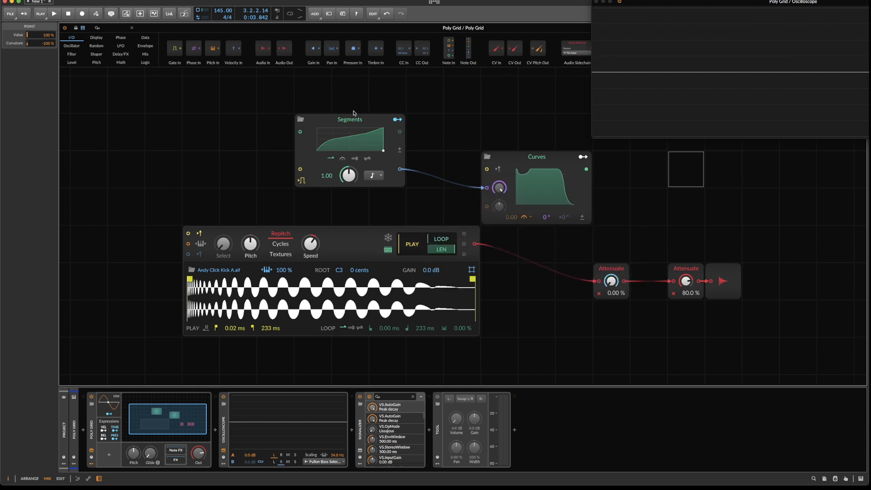
{"action": "left_click_drag", "start_coordinate": [349, 120], "coordinate": [431, 176]}
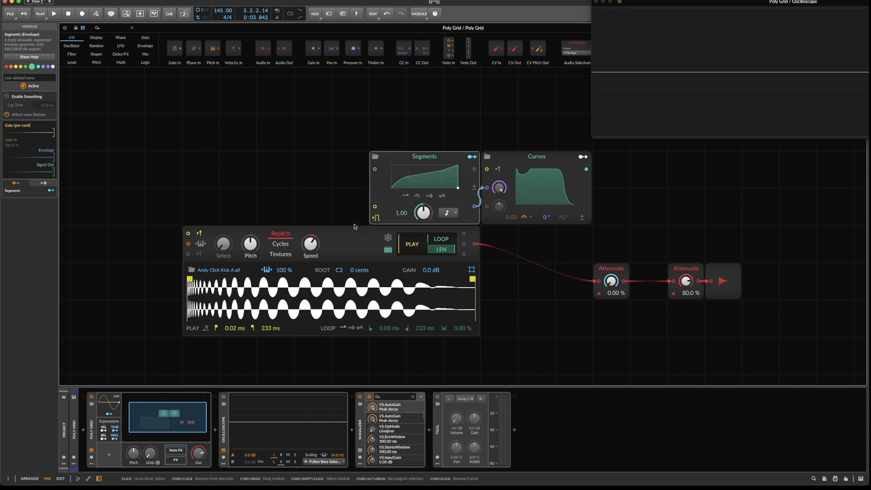
{"action": "scroll", "coordinate": [354, 225], "scroll_direction": "left", "scroll_amount": 5}
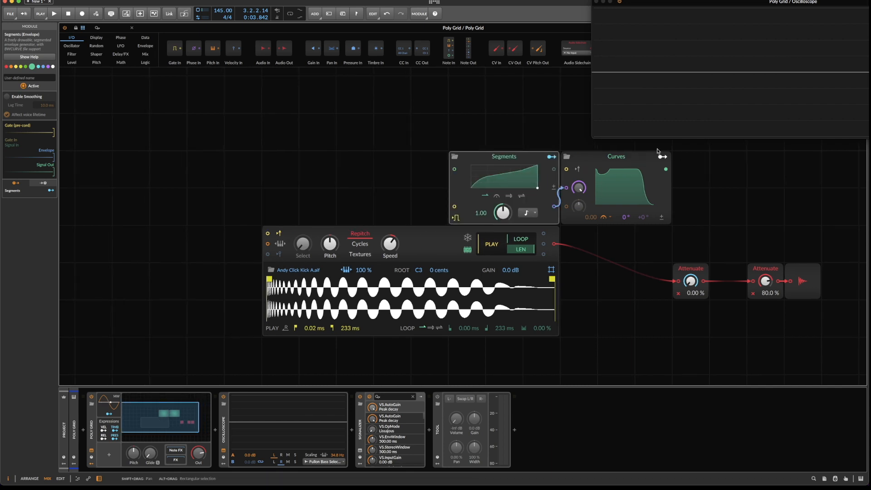
{"action": "left_click", "coordinate": [600, 158]}
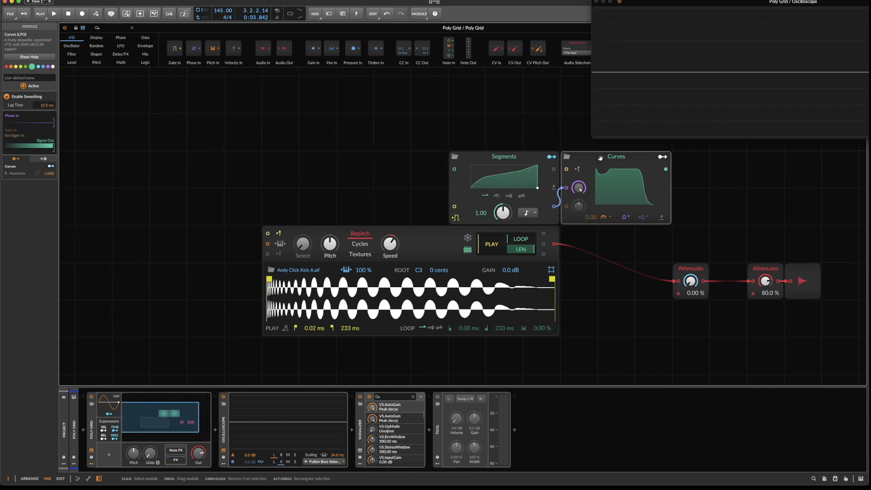
{"action": "key", "text": "super+d"}
{"action": "left_click_drag", "start_coordinate": [614, 233], "coordinate": [156, 232]}
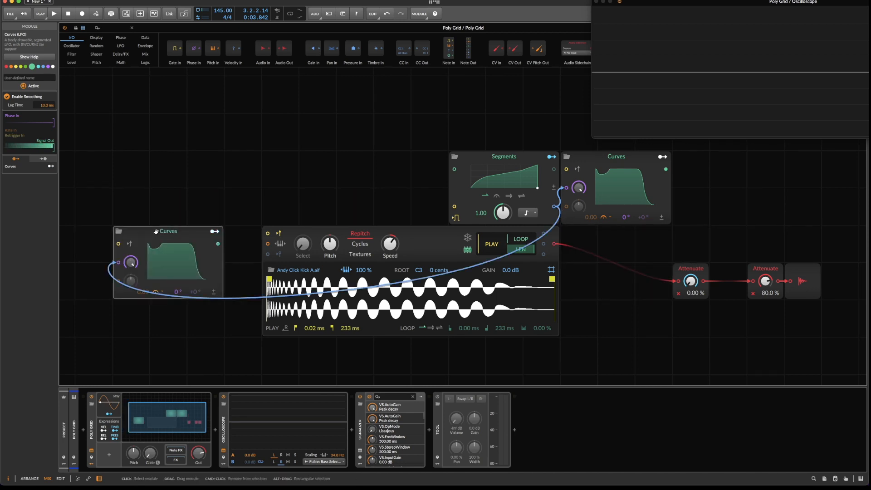
{"action": "key", "text": "Delete"}
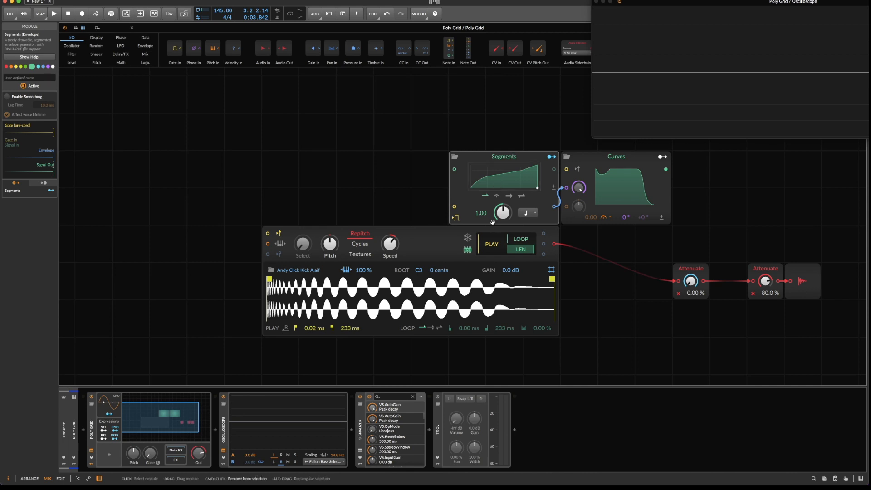
Duplicate the Segments module, place the copy directly before the sampler, and remove the inner points from the copy's curve
{"action": "key", "text": "super+d"}
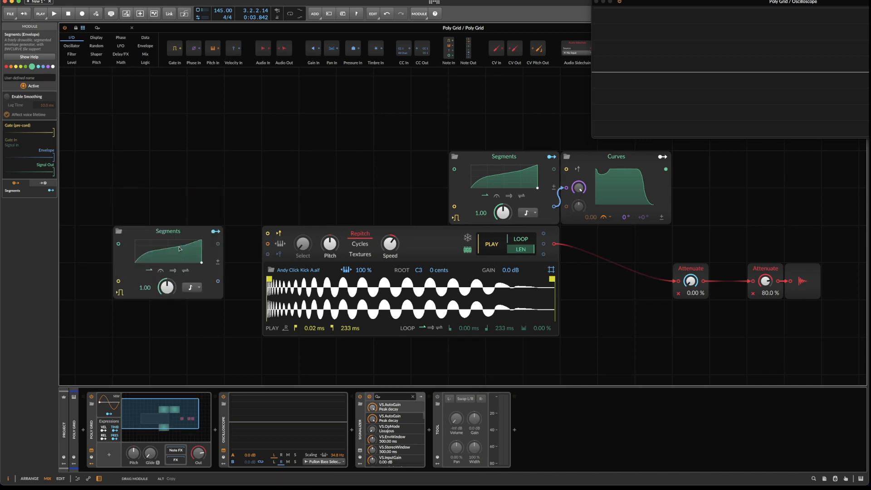
{"action": "left_click", "coordinate": [190, 289]}
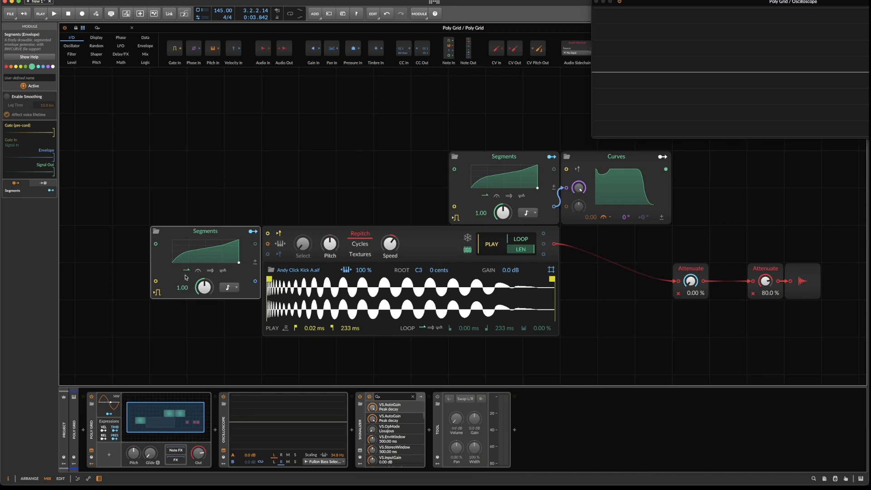
{"action": "left_click", "coordinate": [191, 255]}
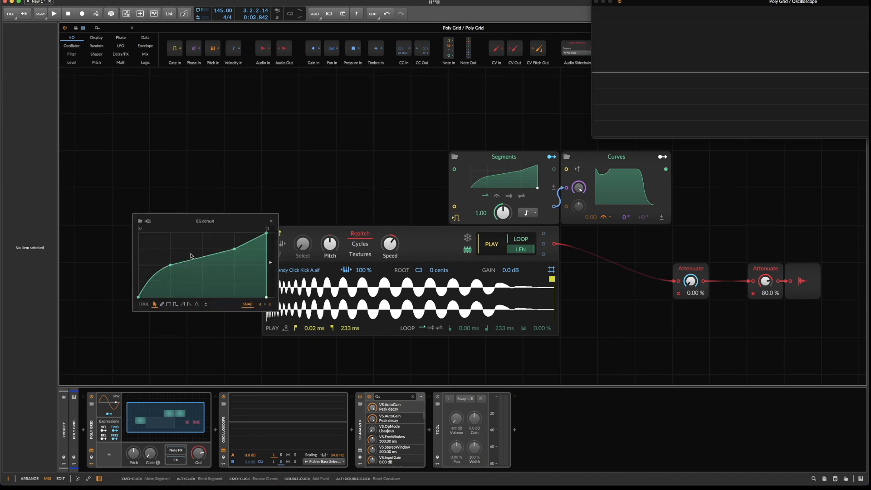
{"action": "double_click", "coordinate": [169, 264]}
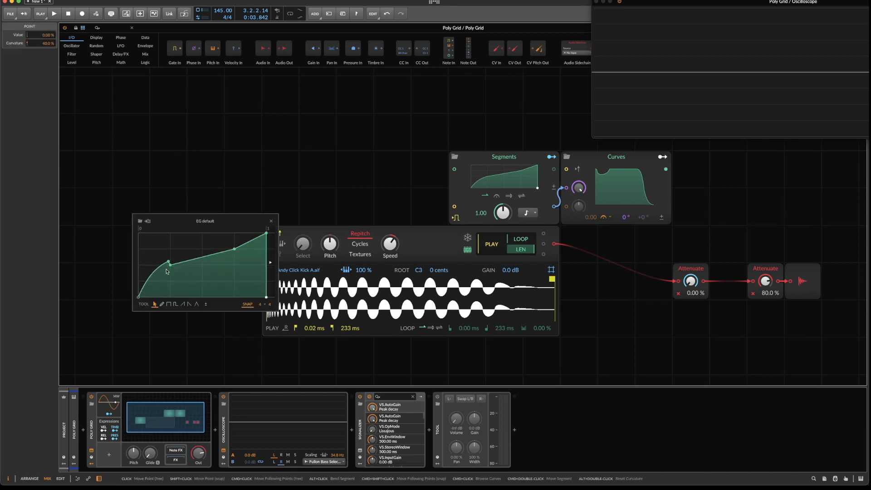
{"action": "double_click", "coordinate": [170, 263]}
{"action": "double_click", "coordinate": [169, 261]}
{"action": "double_click", "coordinate": [234, 249]}
Flatten the copied Segments curve into a horizontal line at 50.0 % and close its editor
{"action": "left_click_drag", "start_coordinate": [267, 233], "coordinate": [266, 297]}
{"action": "left_click_drag", "start_coordinate": [139, 297], "coordinate": [139, 265]}
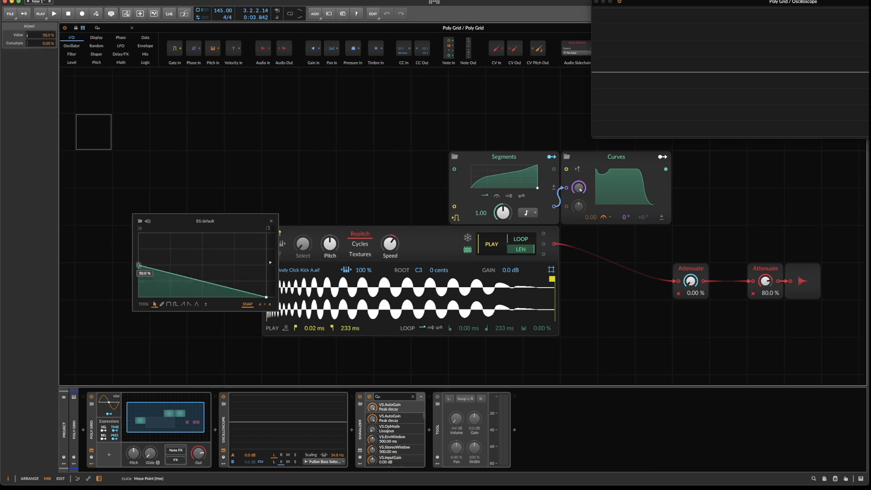
{"action": "left_click_drag", "start_coordinate": [267, 297], "coordinate": [274, 265]}
{"action": "left_click", "coordinate": [271, 221]}
Switch the copied Segments module to bipolar output and delete the leftover drop point at the curve's end
{"action": "left_click", "coordinate": [255, 262]}
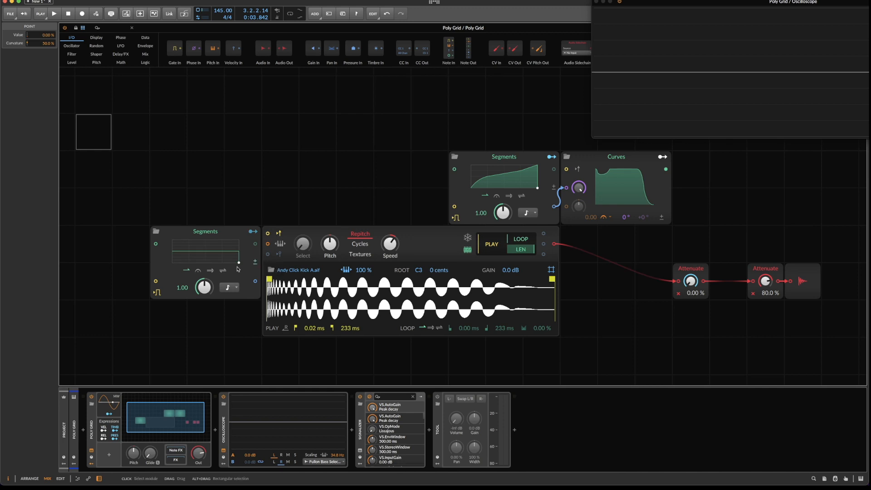
{"action": "left_click", "coordinate": [212, 245]}
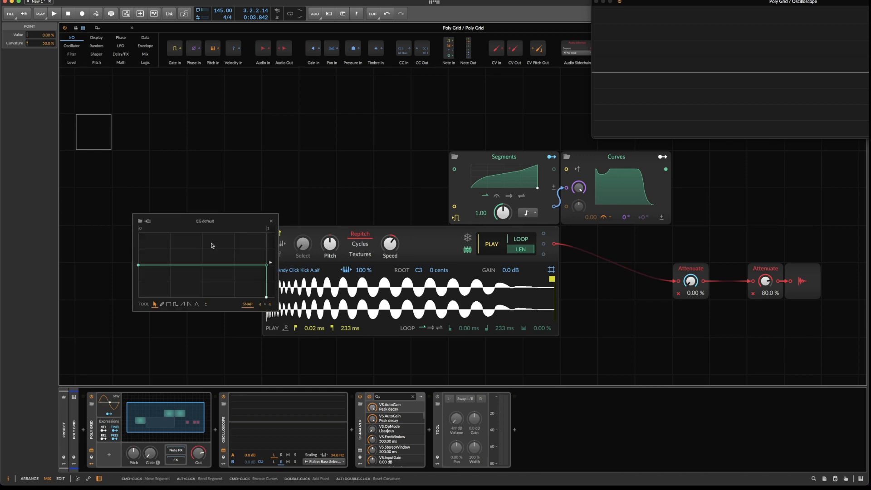
{"action": "double_click", "coordinate": [266, 297]}
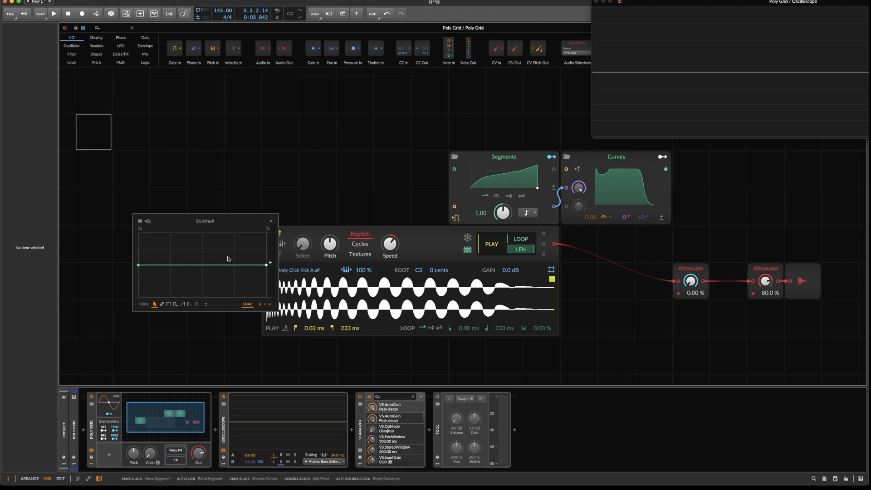
{"action": "left_click", "coordinate": [271, 221]}
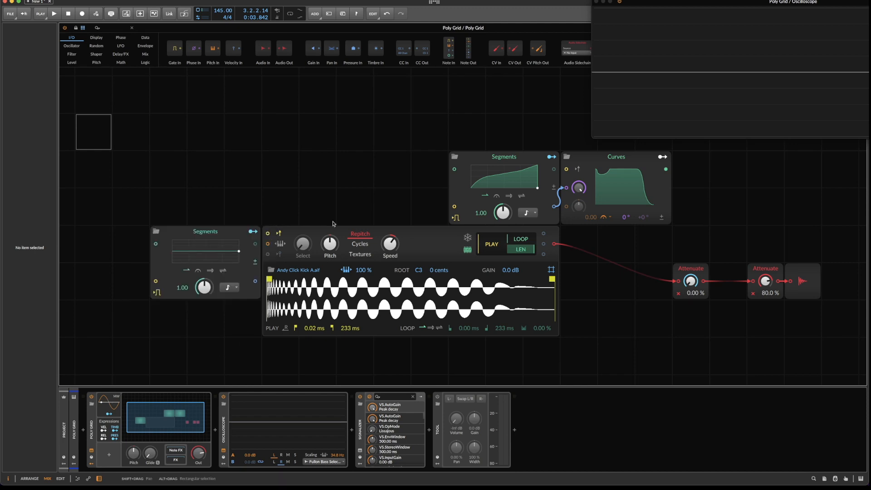
Map the copied Segments module to the sampler's Pitch with a modulation amount of 6.20 st
{"action": "left_click", "coordinate": [252, 231]}
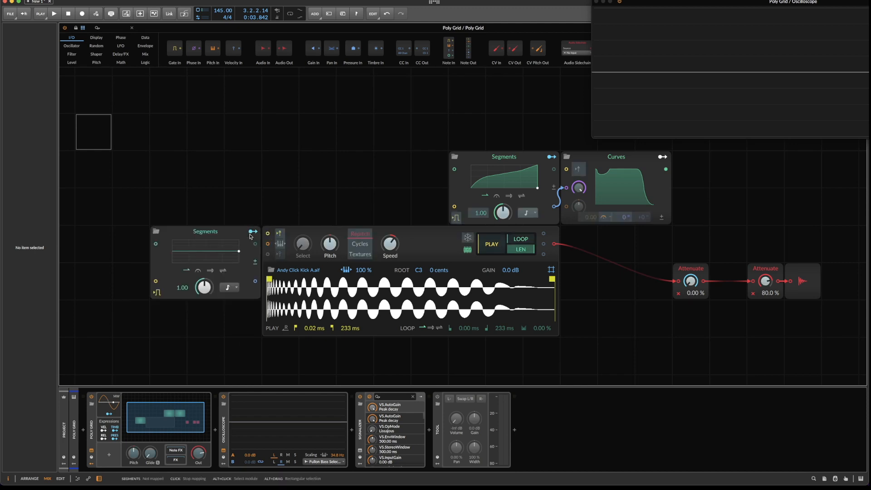
{"action": "left_click_drag", "start_coordinate": [330, 243], "coordinate": [330, 241]}
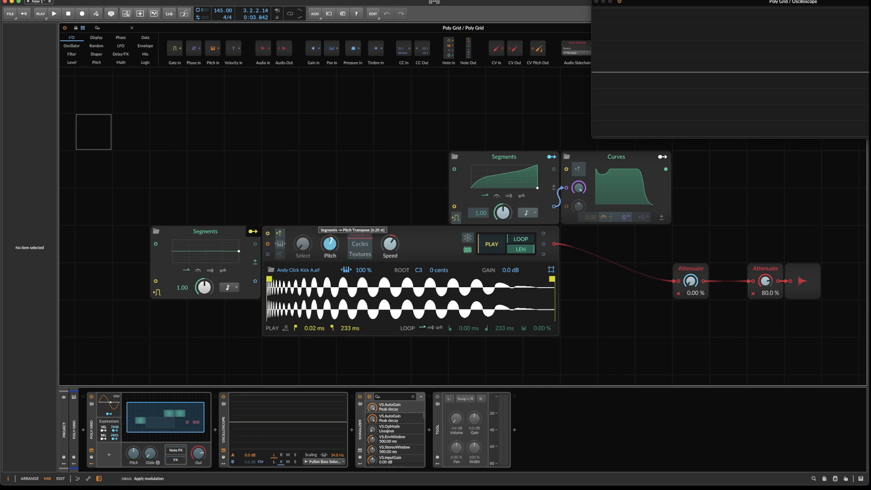
{"action": "left_click_drag", "start_coordinate": [330, 248], "coordinate": [331, 248]}
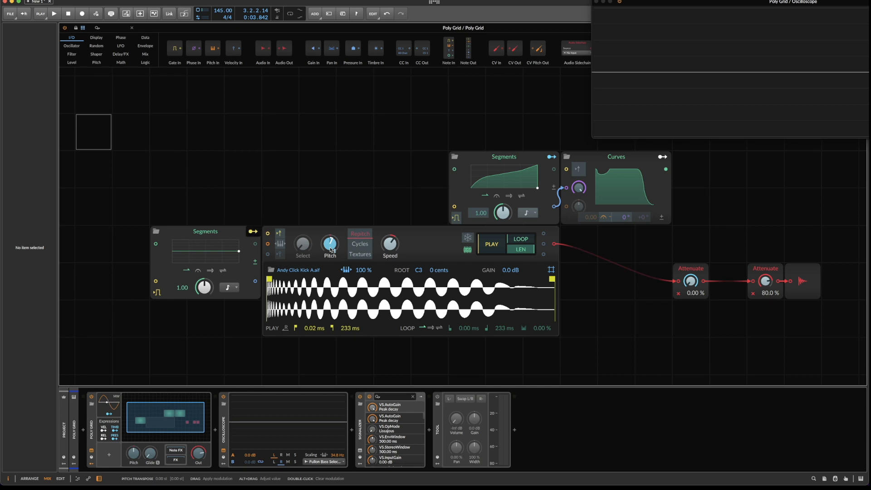
{"action": "left_click", "coordinate": [250, 233]}
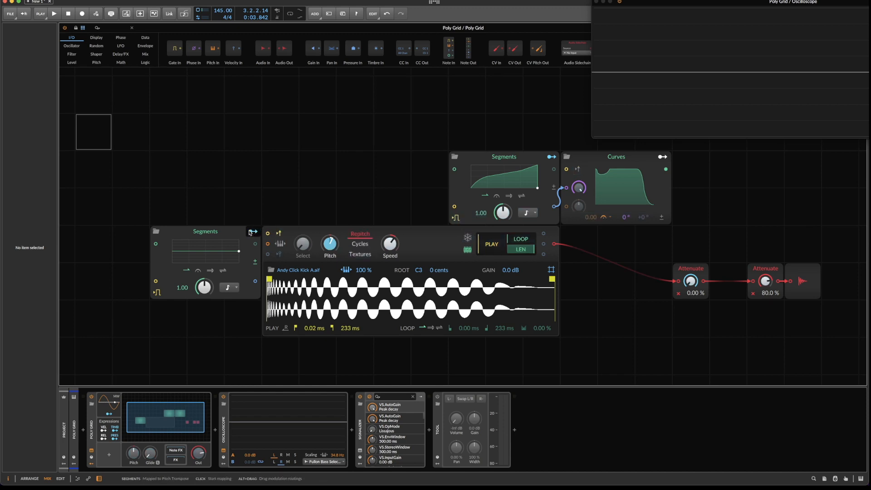
Open the pitch Segments curve editor, place it above the sampler, and enlarge it to show the full curve length
{"action": "left_click", "coordinate": [213, 231]}
{"action": "left_click", "coordinate": [210, 246]}
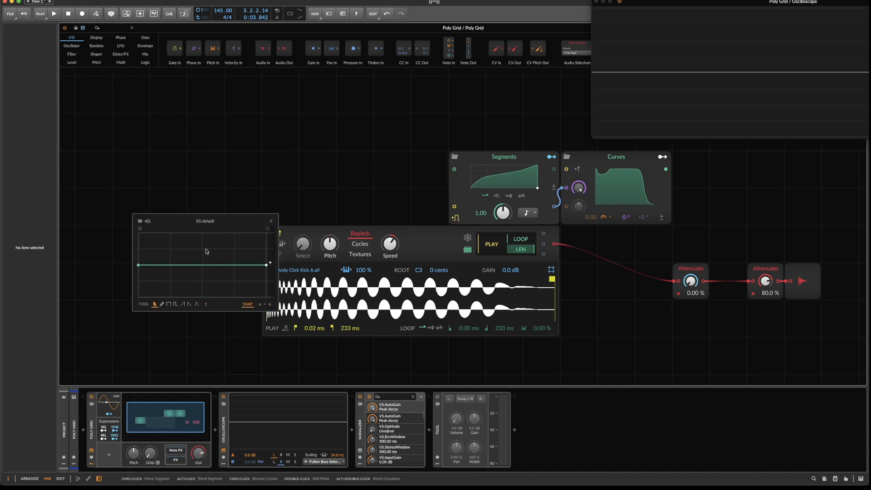
{"action": "left_click_drag", "start_coordinate": [234, 223], "coordinate": [290, 96]}
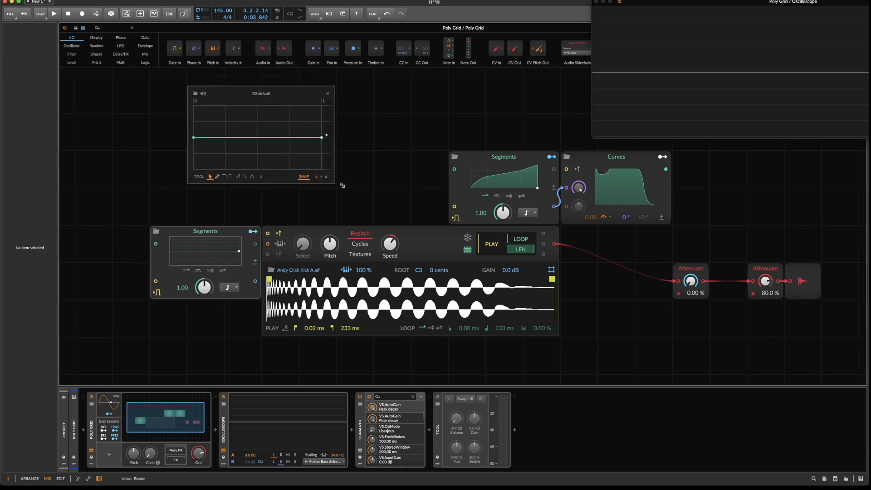
{"action": "left_click_drag", "start_coordinate": [335, 186], "coordinate": [503, 223]}
{"action": "left_click_drag", "start_coordinate": [165, 81], "coordinate": [329, 75]}
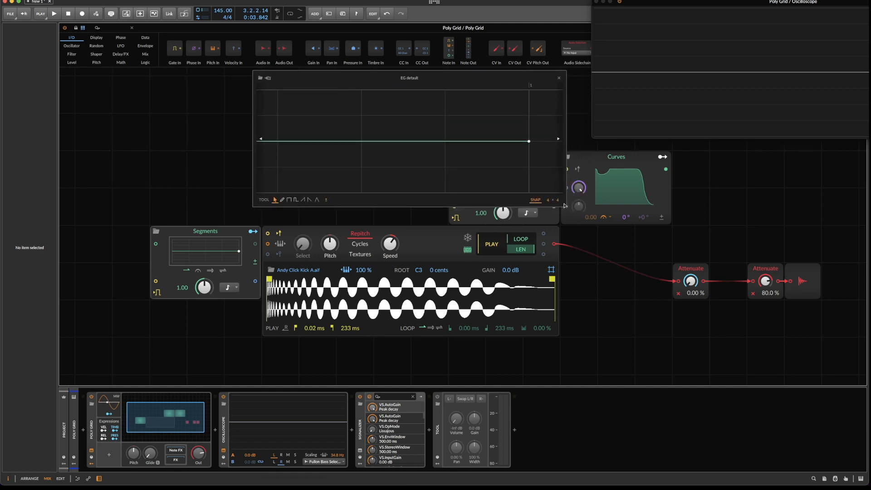
{"action": "left_click_drag", "start_coordinate": [564, 205], "coordinate": [582, 205]}
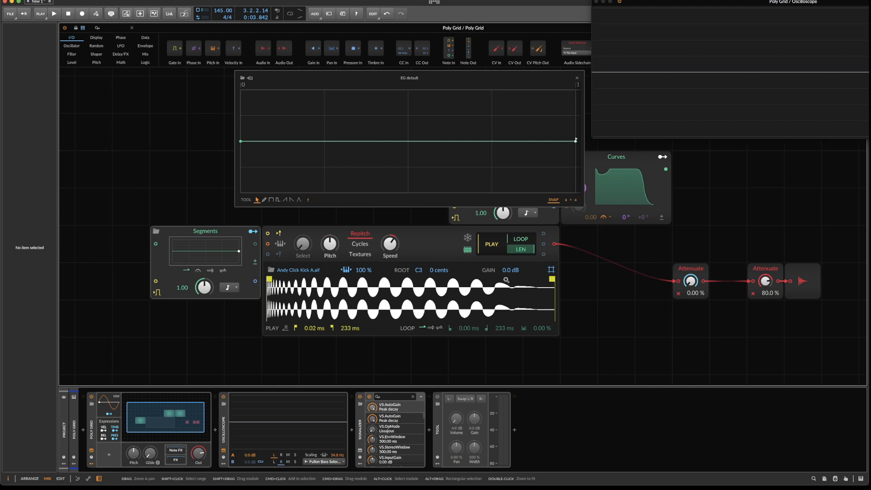
Add a point a quarter of the way along the pitch curve and bend the section after it down to -50.0 % during playback
{"action": "double_click", "coordinate": [324, 142]}
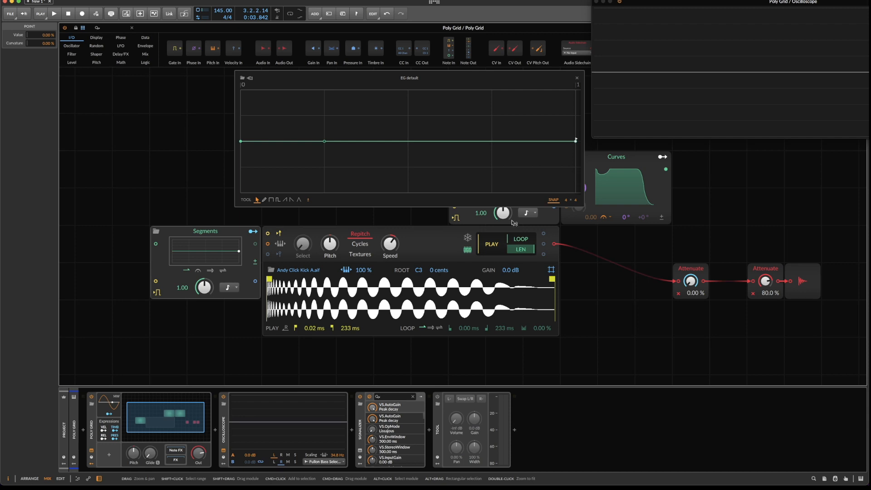
{"action": "mouse_move", "coordinate": [574, 144]}
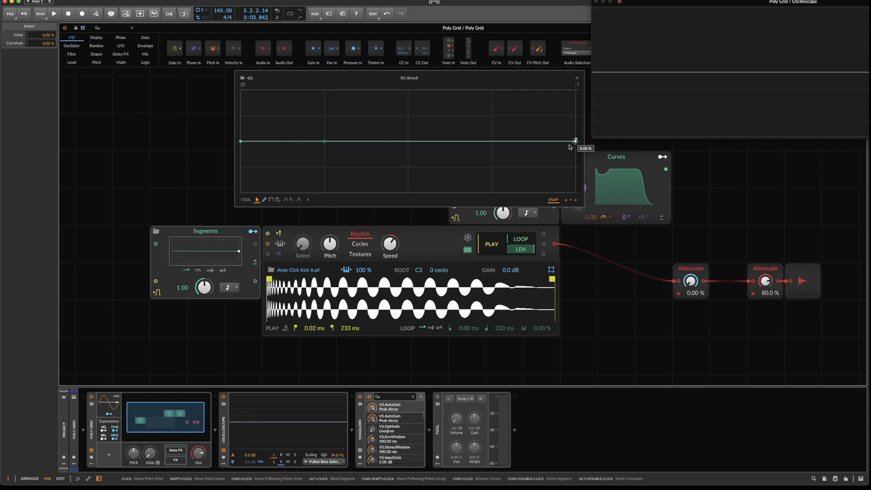
{"action": "key", "text": "space"}
{"action": "mouse_move", "coordinate": [576, 144]}
{"action": "left_mouse_down"}
{"action": "mouse_move", "coordinate": [527, 141]}
{"action": "mouse_move", "coordinate": [528, 175]}
{"action": "mouse_move", "coordinate": [528, 167]}
{"action": "left_mouse_up"}
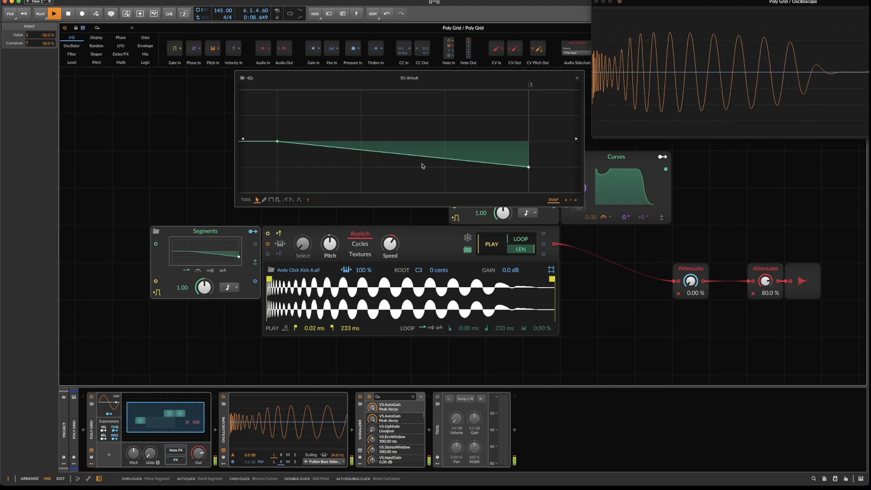
{"action": "mouse_move", "coordinate": [420, 159]}
{"action": "left_mouse_down"}
{"action": "mouse_move", "coordinate": [420, 170]}
{"action": "mouse_move", "coordinate": [421, 157]}
{"action": "left_mouse_up"}
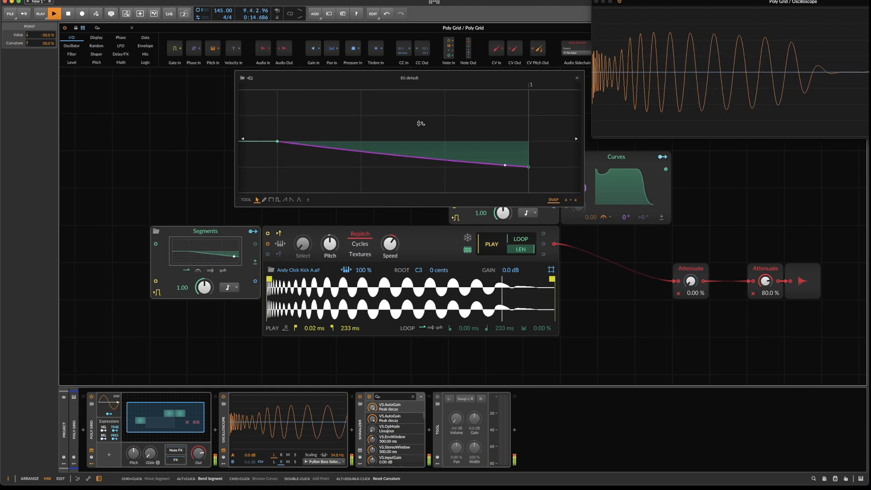
Move the lower fall-off point and the bottom end point of the Curves shape slightly earlier, and stop playback
{"action": "left_click", "coordinate": [626, 186]}
{"action": "mouse_move", "coordinate": [685, 198]}
{"action": "left_click_drag", "start_coordinate": [686, 197], "coordinate": [679, 194]}
{"action": "left_click_drag", "start_coordinate": [713, 234], "coordinate": [709, 235]}
{"action": "key", "text": "space"}
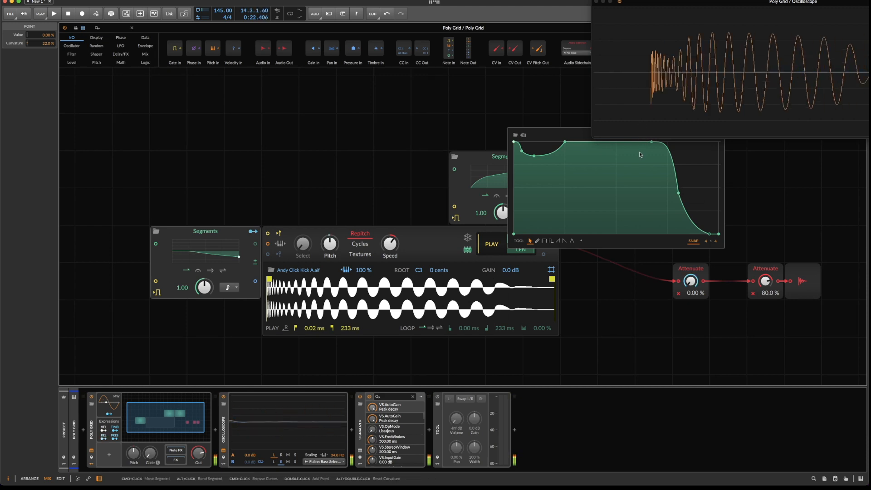
Try ending the Curves plateau earlier and raising the lower fall-off point to 83.2 % while auditioning the kick
{"action": "left_click_drag", "start_coordinate": [651, 142], "coordinate": [642, 142]}
{"action": "key", "text": "space"}
{"action": "left_click_drag", "start_coordinate": [678, 193], "coordinate": [658, 157]}
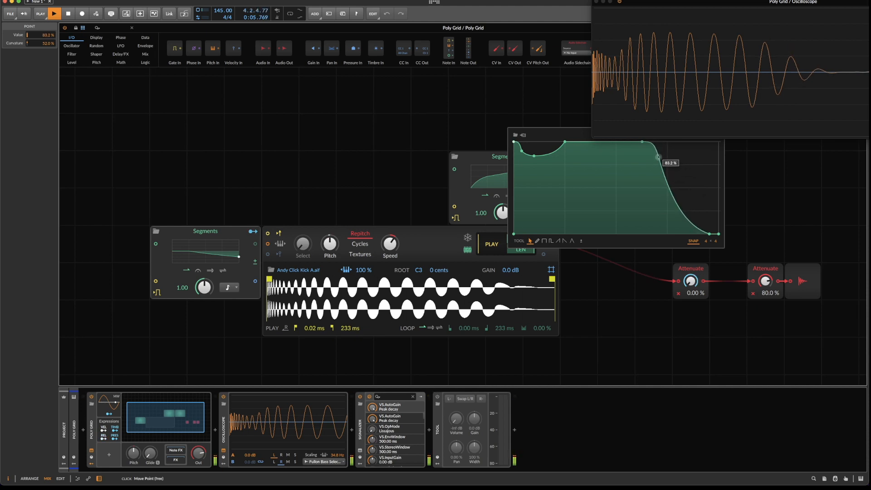
{"action": "key", "text": "space"}
Replace the Curves fall-off with one steep bent segment, extend the 100 % plateau slightly, audition it, and close the editor
{"action": "double_click", "coordinate": [658, 158]}
{"action": "left_click_drag", "start_coordinate": [687, 159], "coordinate": [656, 184]}
{"action": "left_click_drag", "start_coordinate": [647, 144], "coordinate": [661, 142]}
{"action": "key", "text": "space"}
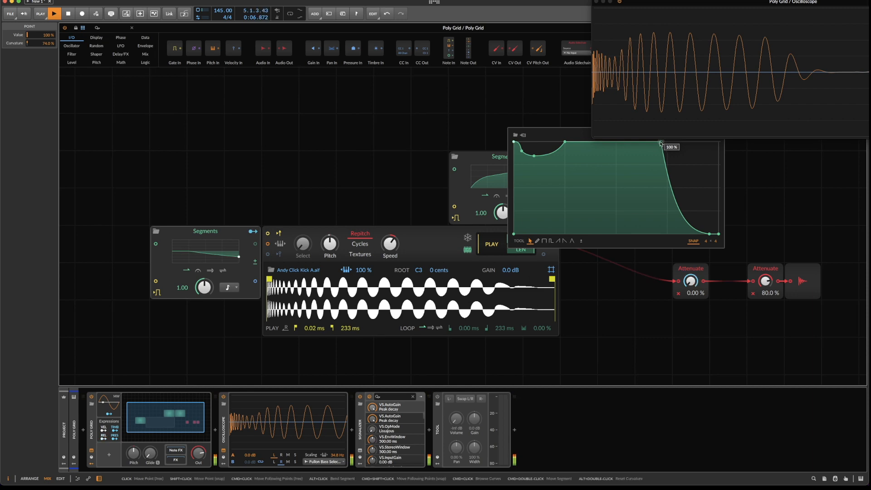
{"action": "key", "text": "space"}
{"action": "left_click_drag", "start_coordinate": [524, 77], "coordinate": [547, 106]}
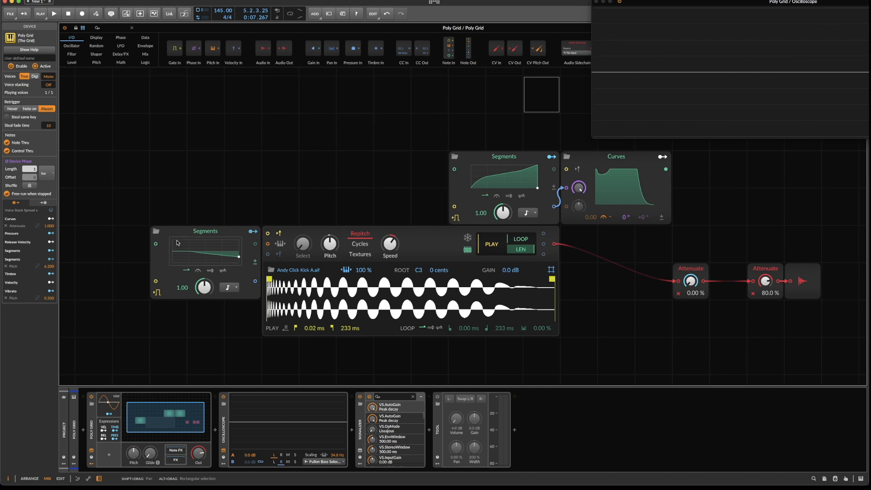
Audition the kick with the pitch Segments curve open for editing, and close the curve editor
{"action": "left_click", "coordinate": [223, 258]}
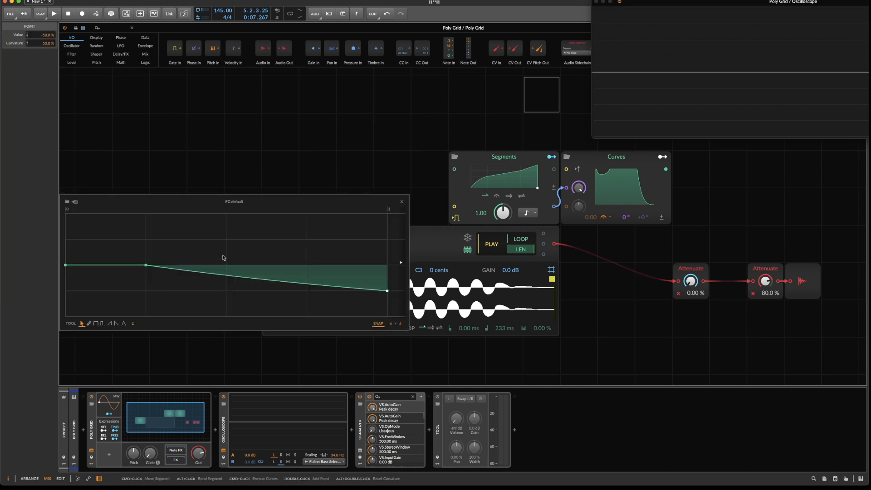
{"action": "key", "text": "space"}
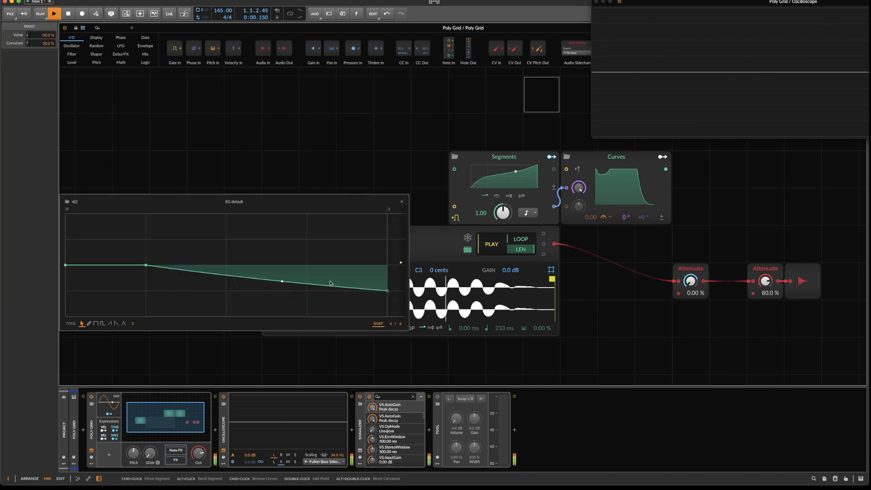
{"action": "key", "text": "space"}
{"action": "left_click", "coordinate": [402, 201]}
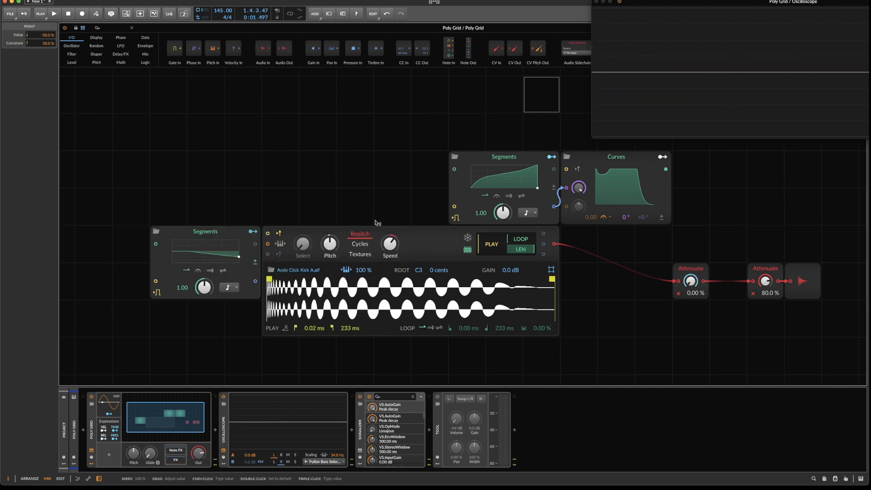
{"action": "scroll", "coordinate": [386, 188], "scroll_direction": "left", "scroll_amount": 4}
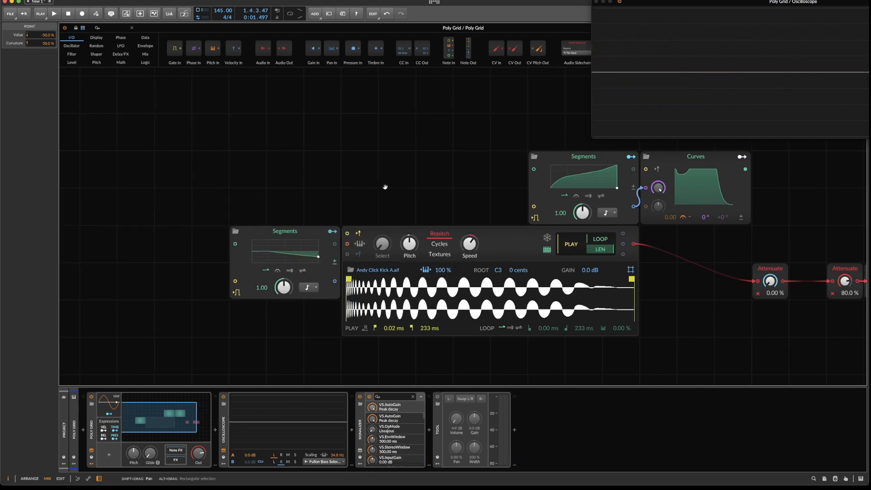
{"action": "left_click", "coordinate": [279, 231]}
{"action": "key", "text": "Delete"}
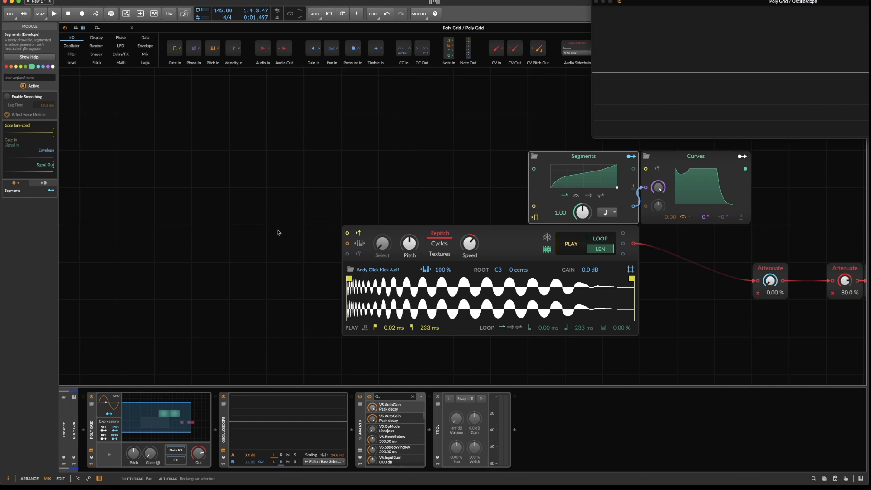
{"action": "key", "text": "super+z"}
Compare the kick with the pitch Segments module inactive and active during playback, leaving the module active
{"action": "key", "text": "alt+a"}
{"action": "key", "text": "space"}
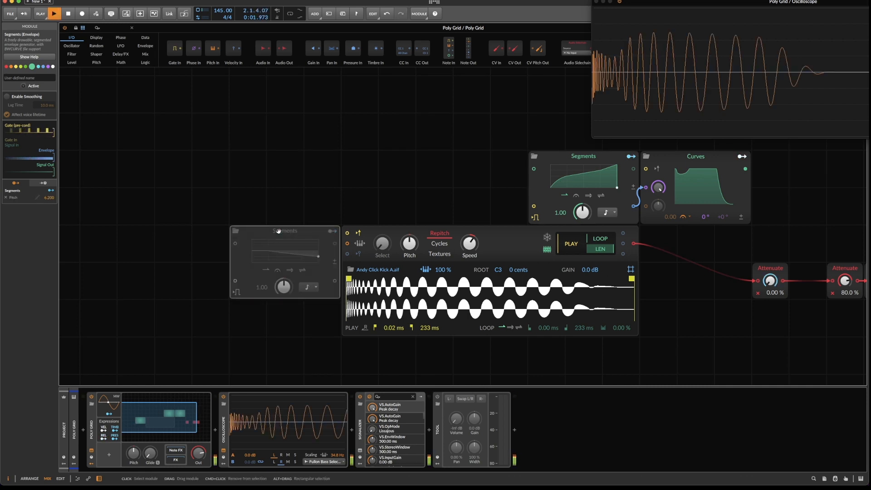
{"action": "key", "text": "alt+a"}
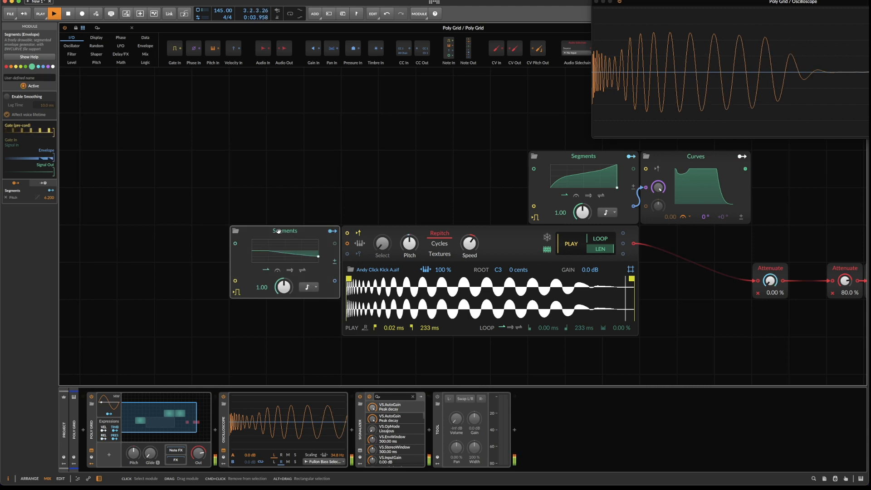
{"action": "key", "text": "alt+a"}
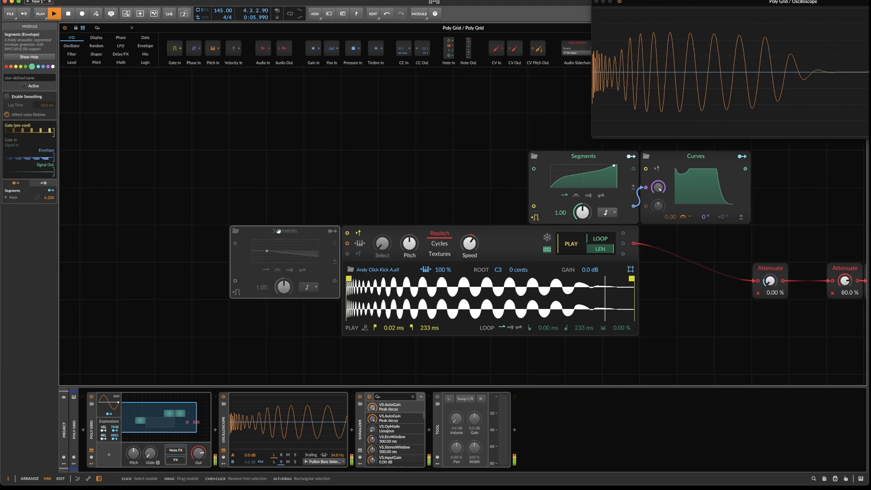
{"action": "key", "text": "alt+a"}
{"action": "key", "text": "space"}
Raise the end point of the pitch Segments curve to -24.5 % and audition the kick
{"action": "left_click", "coordinate": [296, 254]}
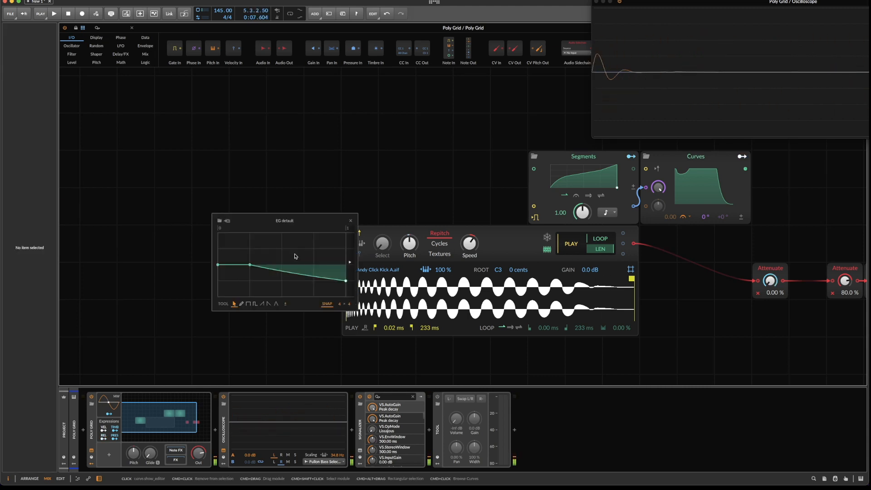
{"action": "left_click_drag", "start_coordinate": [350, 281], "coordinate": [345, 275]}
{"action": "key", "text": "space"}
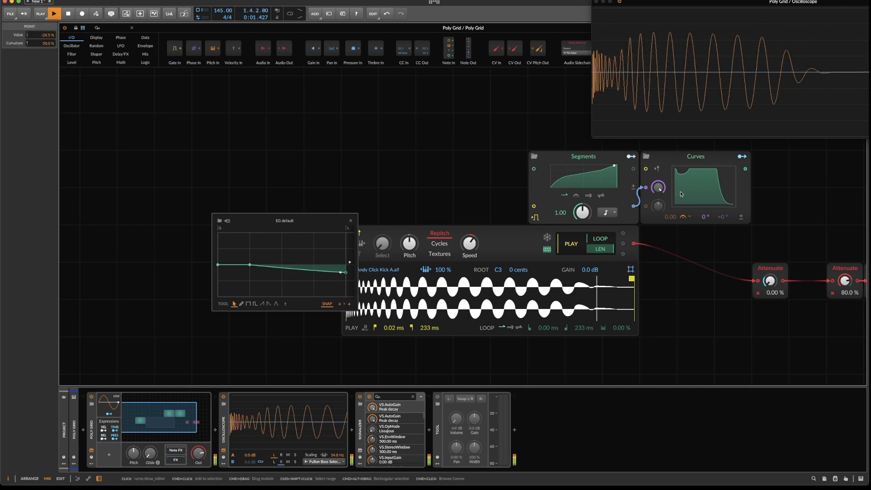
{"action": "key", "text": "space"}
Move the end of the Curves shape's 100 % plateau slightly earlier during playback
{"action": "left_click", "coordinate": [711, 180]}
{"action": "key", "text": "space"}
{"action": "left_click_drag", "start_coordinate": [740, 142], "coordinate": [737, 141]}
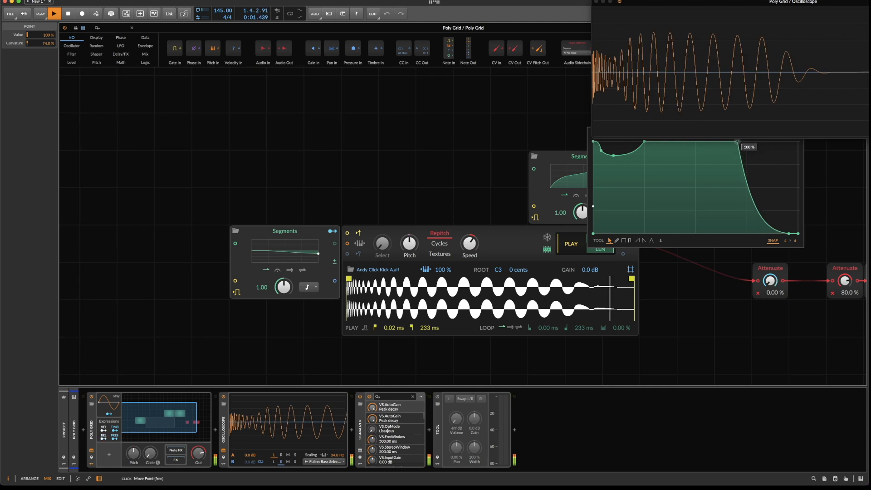
Add a point in the flat opening section of the pitch curve, raise the start point to 24.2 %, and audition it
{"action": "left_click", "coordinate": [285, 251]}
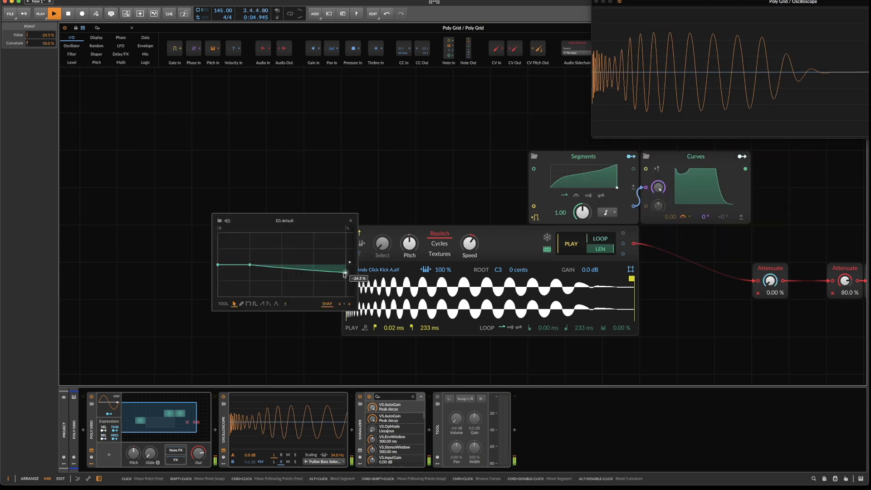
{"action": "left_click", "coordinate": [270, 268]}
{"action": "key", "text": "space"}
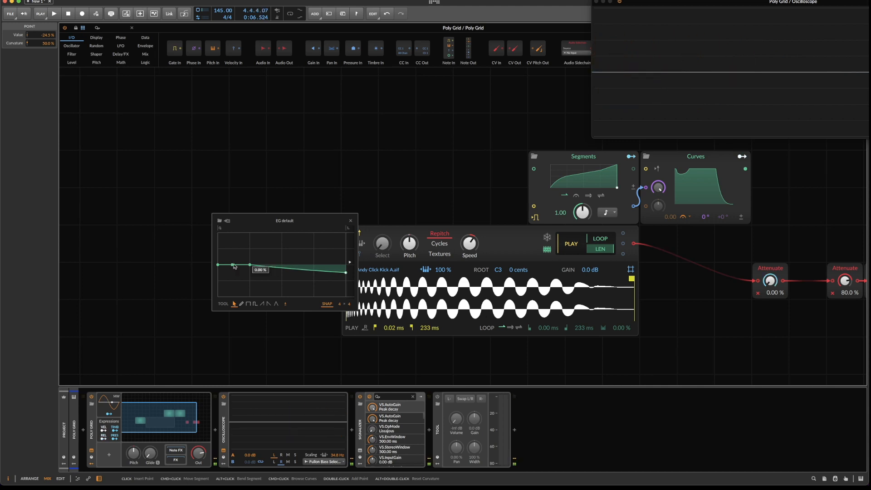
{"action": "left_click_drag", "start_coordinate": [230, 267], "coordinate": [217, 249]}
{"action": "key", "text": "space"}
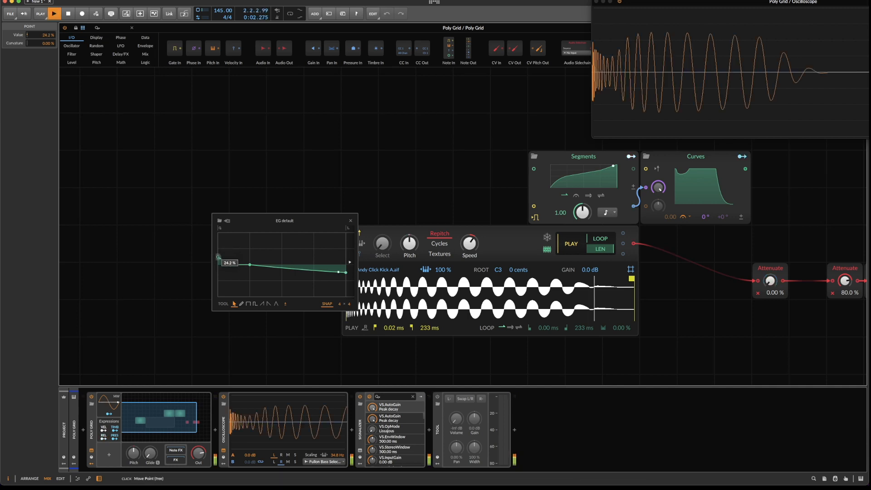
Audition the pitch curve's start point at -50.0 %, set it to 0.00 %, and close the curve editor
{"action": "left_click_drag", "start_coordinate": [218, 249], "coordinate": [218, 280]}
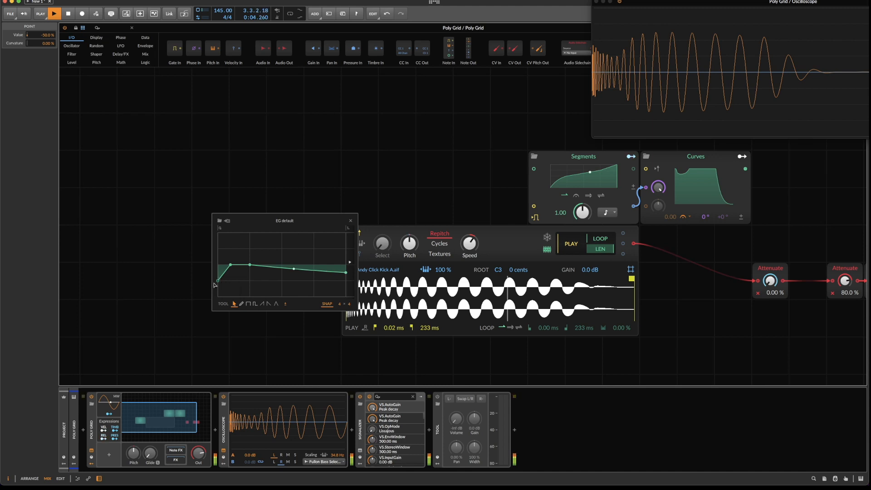
{"action": "key", "text": "space"}
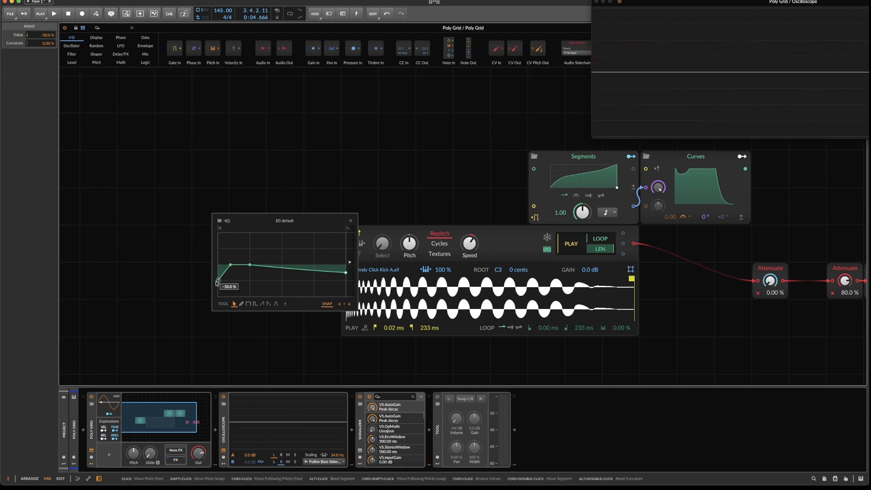
{"action": "left_click_drag", "start_coordinate": [218, 281], "coordinate": [205, 266]}
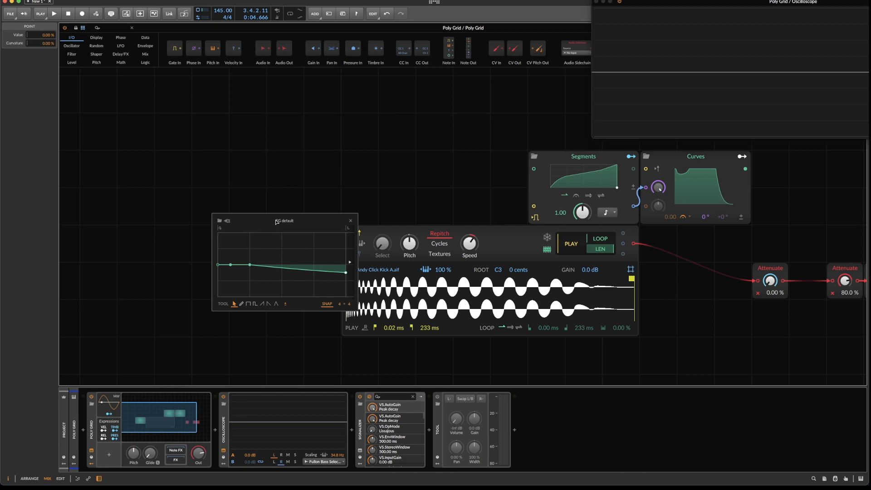
{"action": "left_click", "coordinate": [351, 221]}
Duplicate the Sampler module so that a copy sits directly below the original
{"action": "scroll", "coordinate": [439, 212], "scroll_direction": "down", "scroll_amount": 2}
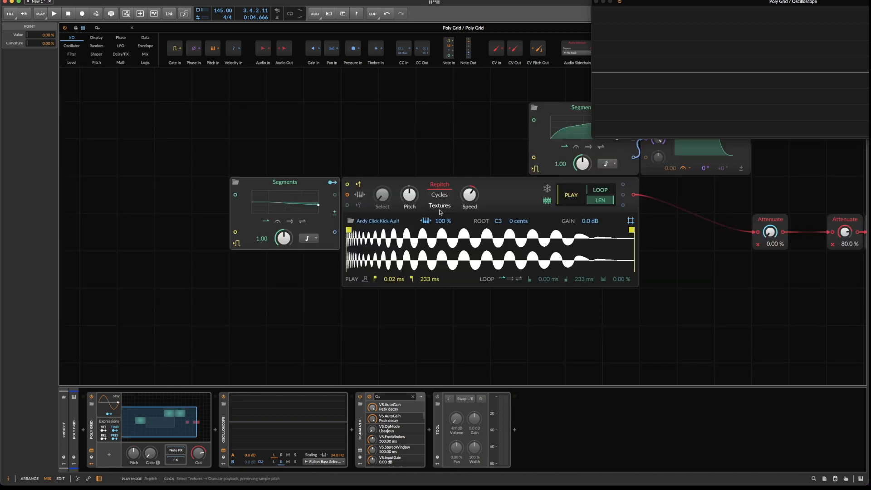
{"action": "scroll", "coordinate": [439, 212], "scroll_direction": "down", "scroll_amount": 1}
{"action": "left_click", "coordinate": [521, 179]}
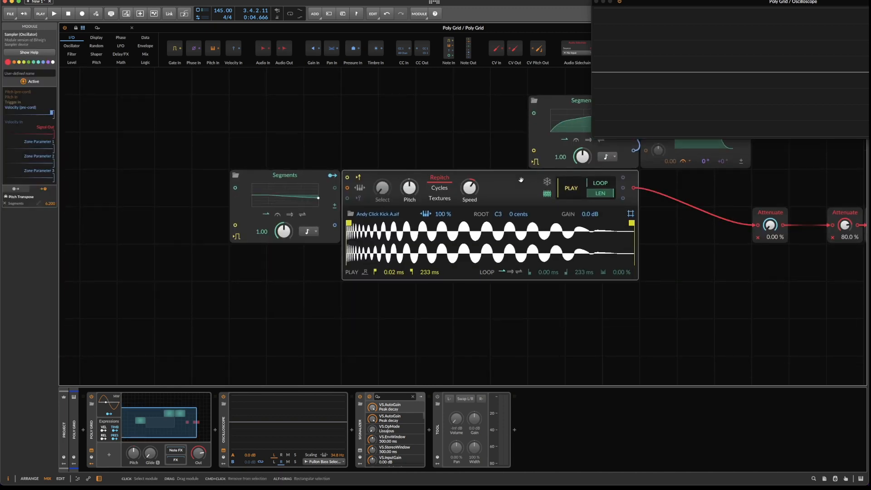
{"action": "key", "text": "super+d"}
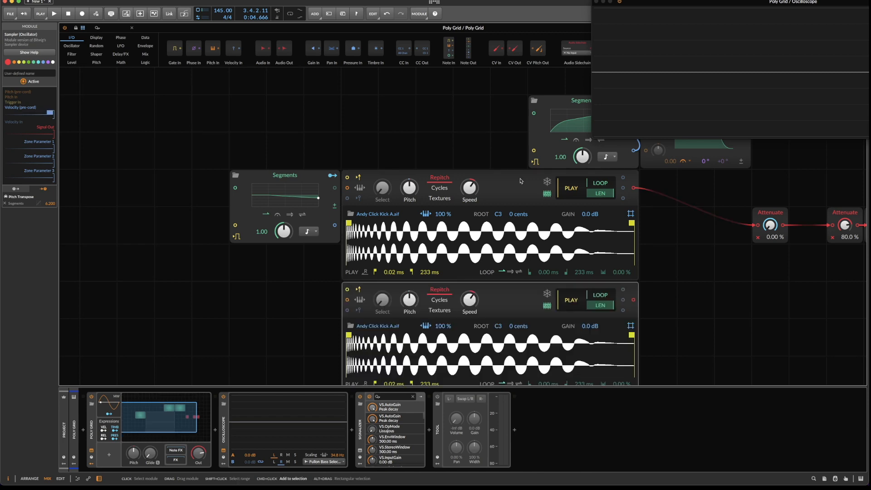
{"action": "scroll", "coordinate": [275, 323], "scroll_direction": "down", "scroll_amount": 4}
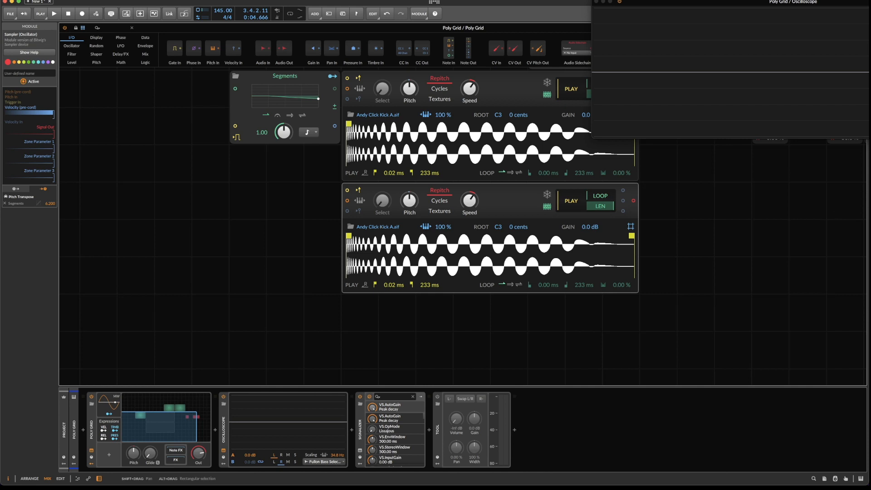
Replace the sample in the duplicated Sampler with Andy Igor Kick.wav
{"action": "left_click", "coordinate": [597, 1]}
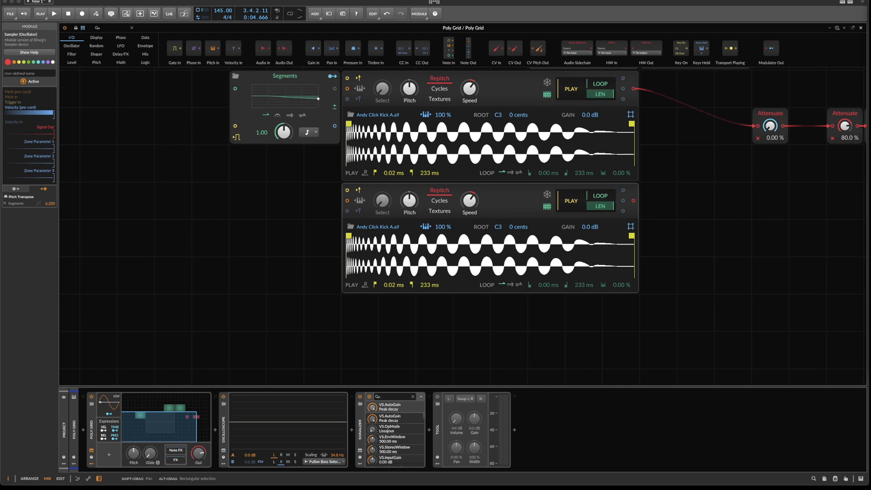
{"action": "left_click_drag", "start_coordinate": [866, 135], "coordinate": [462, 258]}
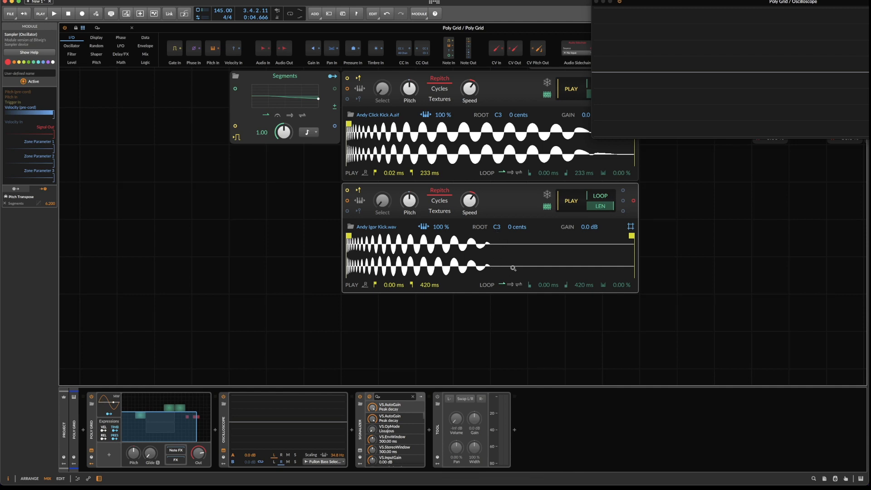
{"action": "left_click", "coordinate": [783, 220]}
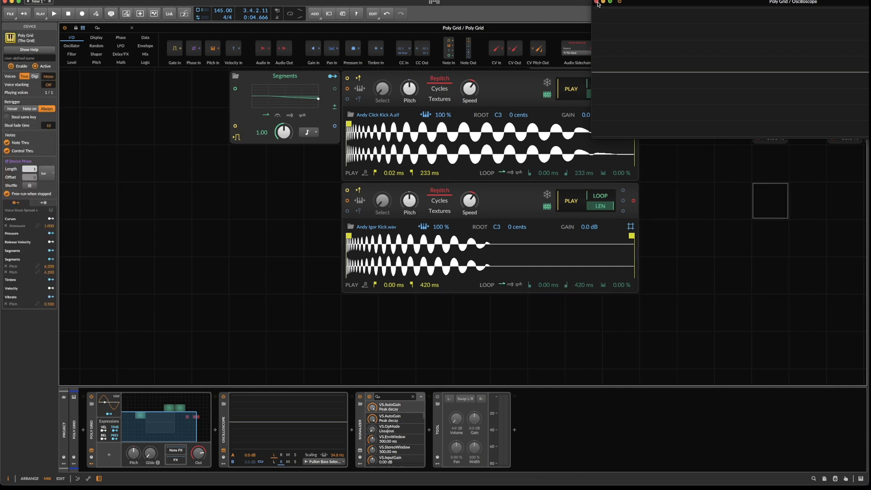
Move the oscilloscope window clear of the Sampler controls and audition the kick
{"action": "left_click_drag", "start_coordinate": [599, 2], "coordinate": [675, 2]}
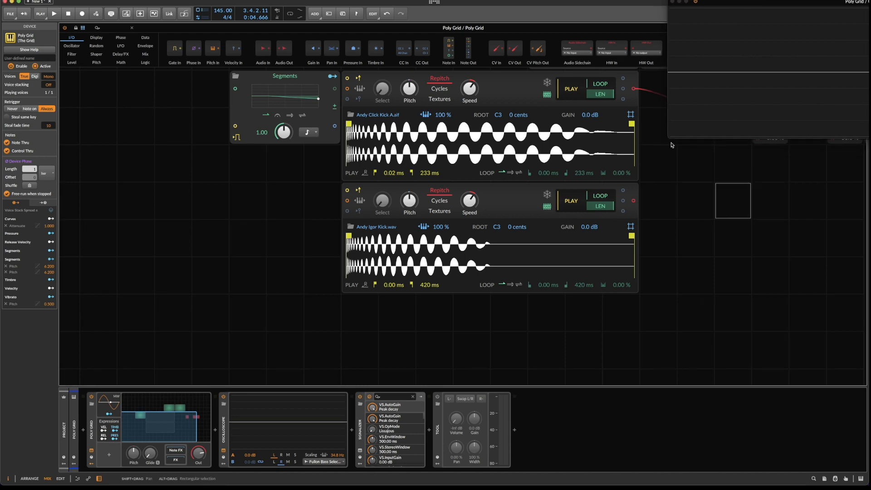
{"action": "scroll", "coordinate": [672, 145], "scroll_direction": "up", "scroll_amount": 5}
{"action": "scroll", "coordinate": [672, 145], "scroll_direction": "down", "scroll_amount": 2}
{"action": "key", "text": "space"}
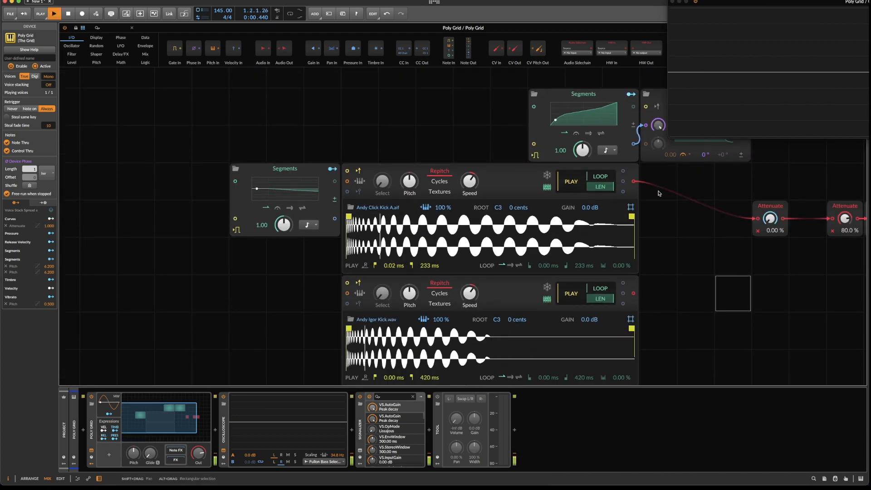
{"action": "key", "text": "space"}
Close the oscilloscope window to uncover the Curves and Attenuate modules
{"action": "scroll", "coordinate": [666, 235], "scroll_direction": "down", "scroll_amount": 1}
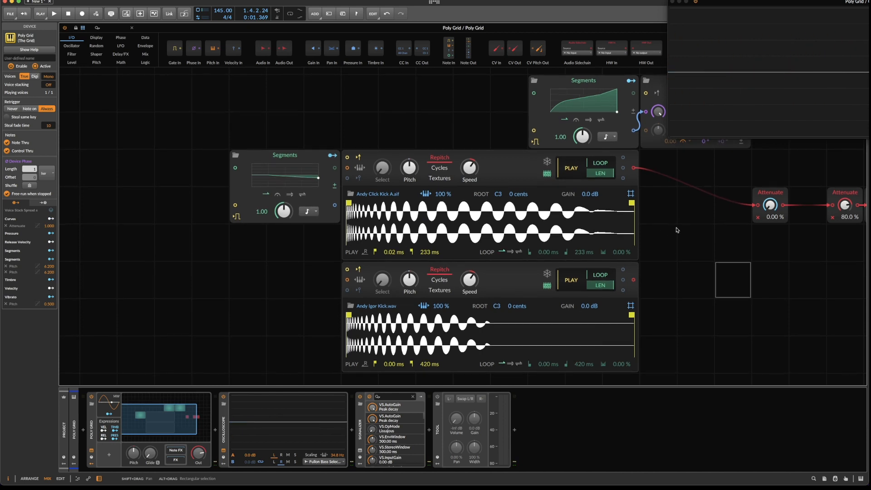
{"action": "left_click_drag", "start_coordinate": [634, 280], "coordinate": [721, 237]}
{"action": "left_click", "coordinate": [772, 191]}
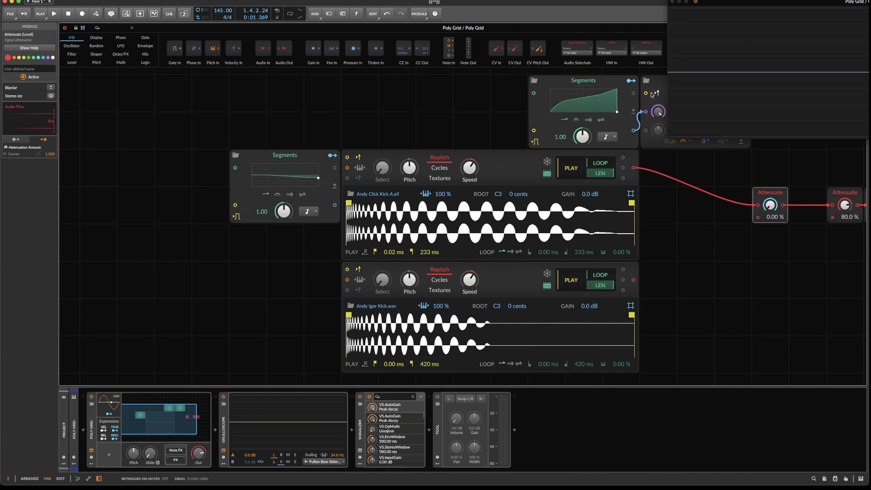
{"action": "left_click", "coordinate": [672, 2]}
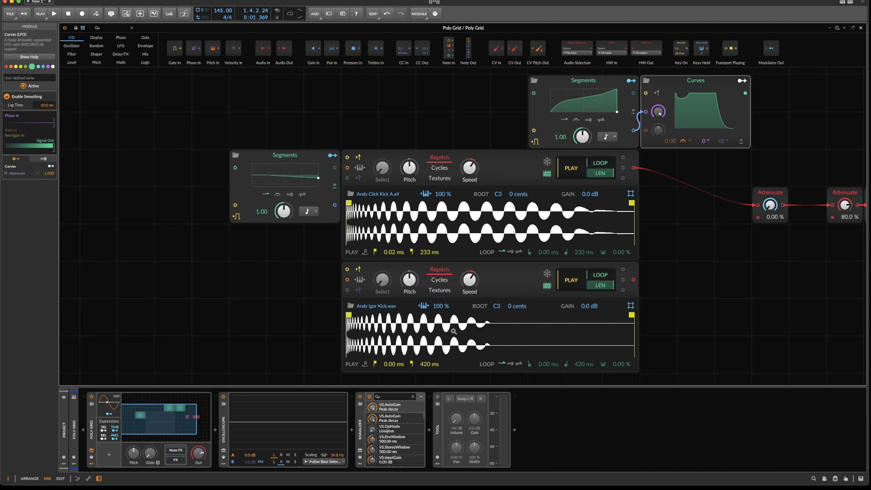
Merge the second Sampler's output before the 80.0 % Attenuate through a Blend module, moving the volume Attenuate closer to the first Sampler
{"action": "left_click", "coordinate": [499, 274]}
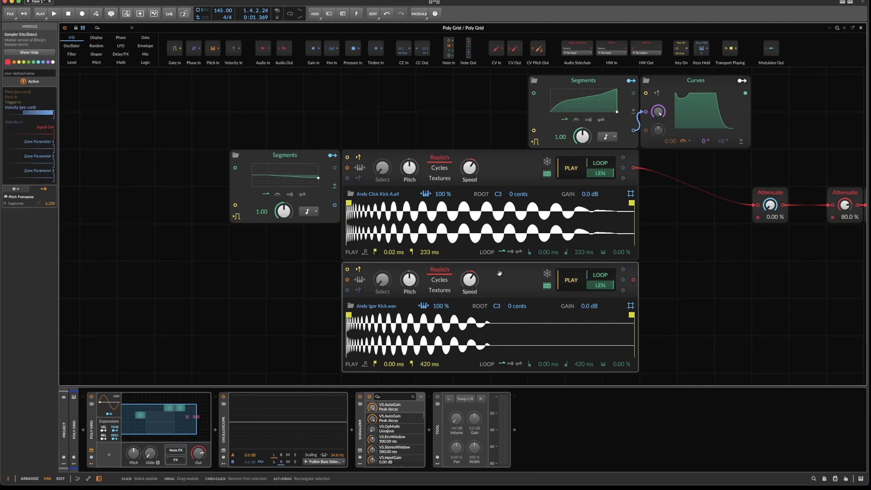
{"action": "left_click_drag", "start_coordinate": [633, 279], "coordinate": [816, 210]}
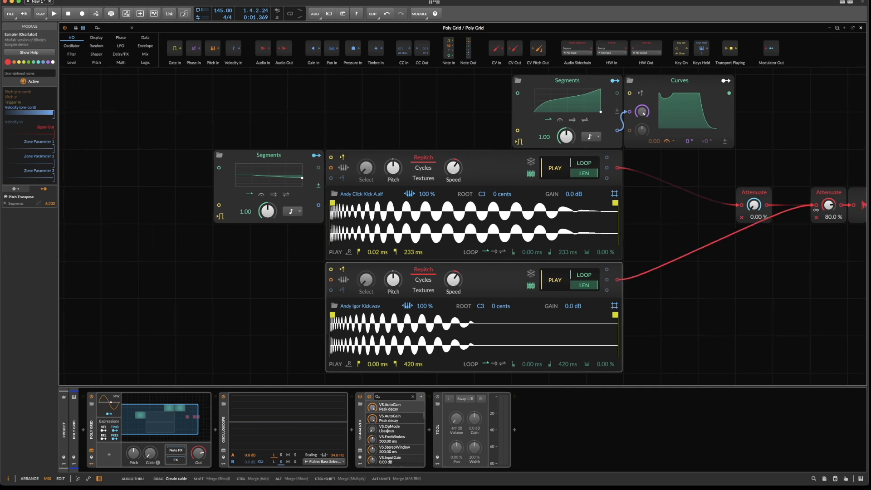
{"action": "left_click_drag", "start_coordinate": [816, 210], "coordinate": [717, 197]}
Set the Blend module fully to In 2 and audition the second kick sample
{"action": "key", "text": "space"}
{"action": "left_click_drag", "start_coordinate": [795, 209], "coordinate": [795, 190]}
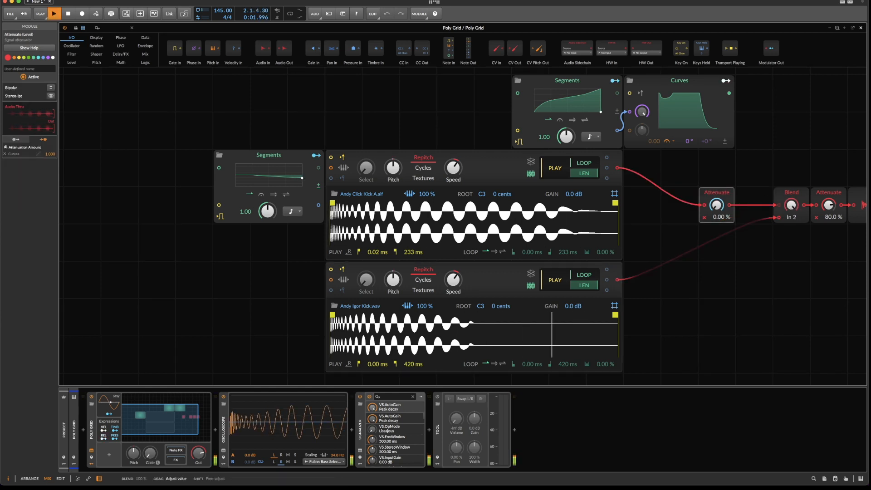
{"action": "key", "text": "space"}
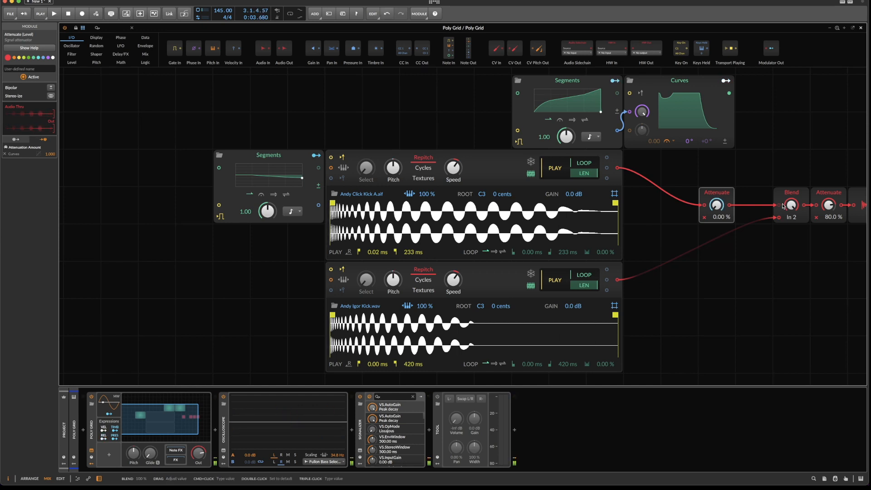
Clear the shared Segments modulation from the second Sampler's Pitch and audition the second kick
{"action": "left_click", "coordinate": [409, 266]}
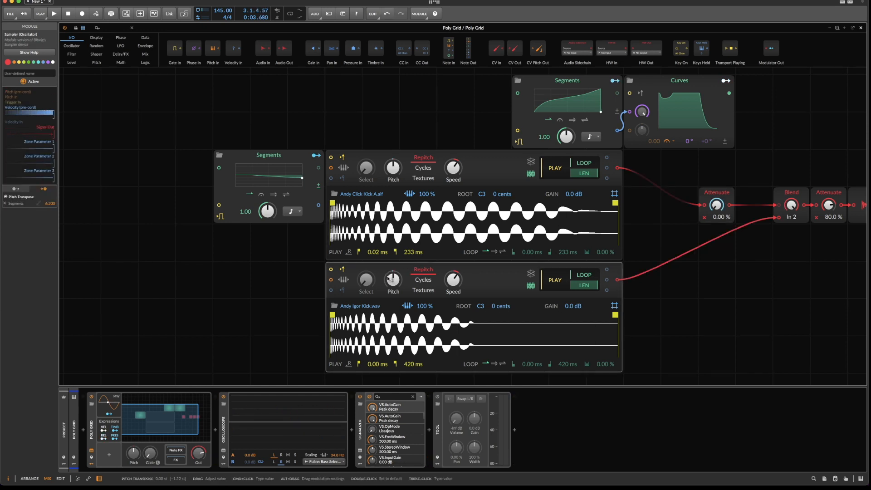
{"action": "left_click", "coordinate": [316, 156]}
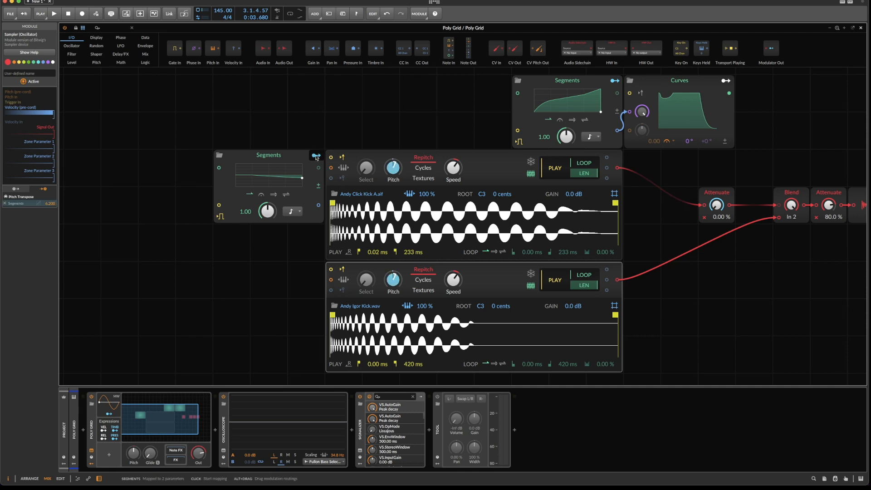
{"action": "double_click", "coordinate": [396, 285]}
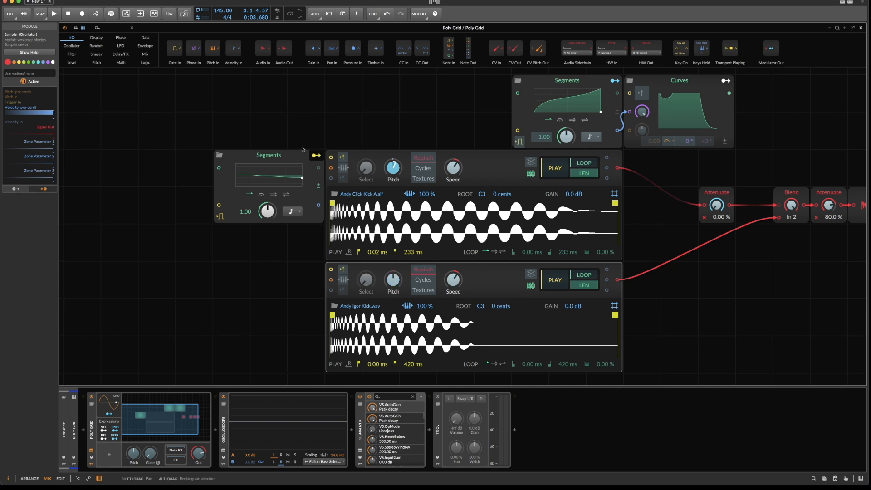
{"action": "left_click", "coordinate": [316, 155]}
{"action": "key", "text": "space"}
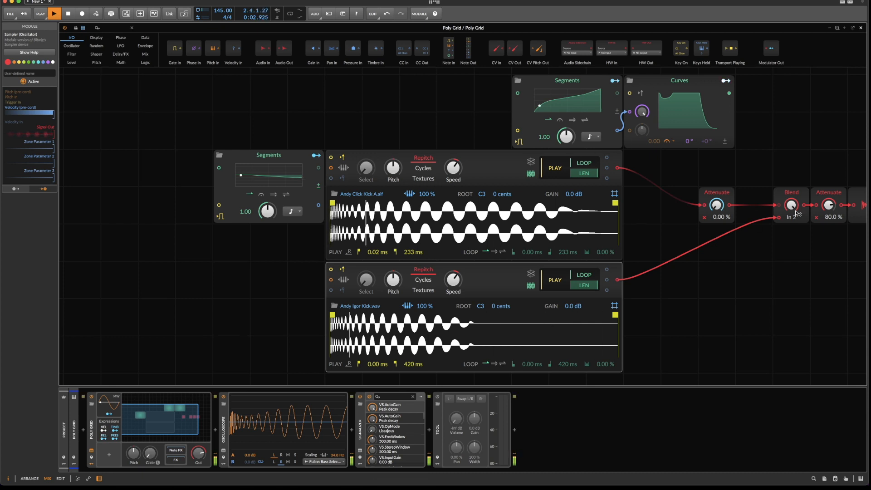
{"action": "key", "text": "space"}
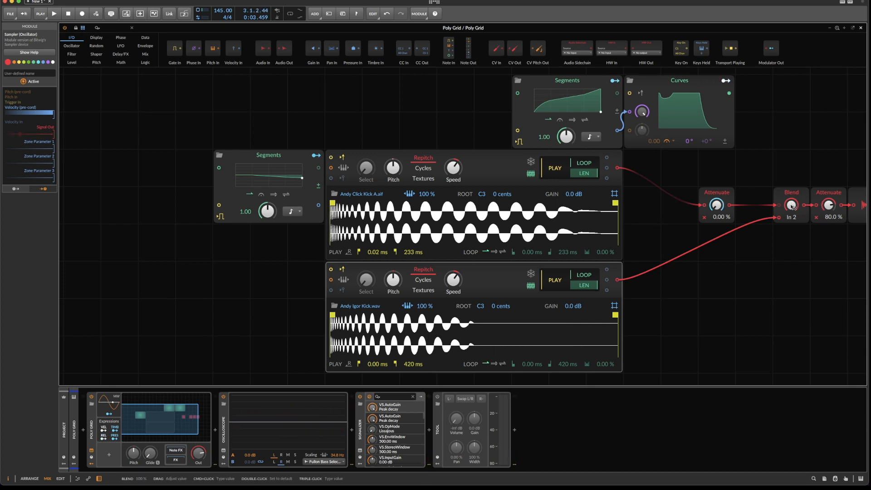
Check the Blend and second Sampler Pitch settings while auditioning the second kick on its own
{"action": "mouse_move", "coordinate": [793, 205]}
{"action": "left_mouse_down"}
{"action": "mouse_move", "coordinate": [794, 281]}
{"action": "mouse_move", "coordinate": [794, 205]}
{"action": "left_mouse_up"}
{"action": "key", "text": "space"}
{"action": "key", "text": "space"}
{"action": "left_click_drag", "start_coordinate": [403, 276], "coordinate": [403, 268]}
{"action": "key", "text": "space"}
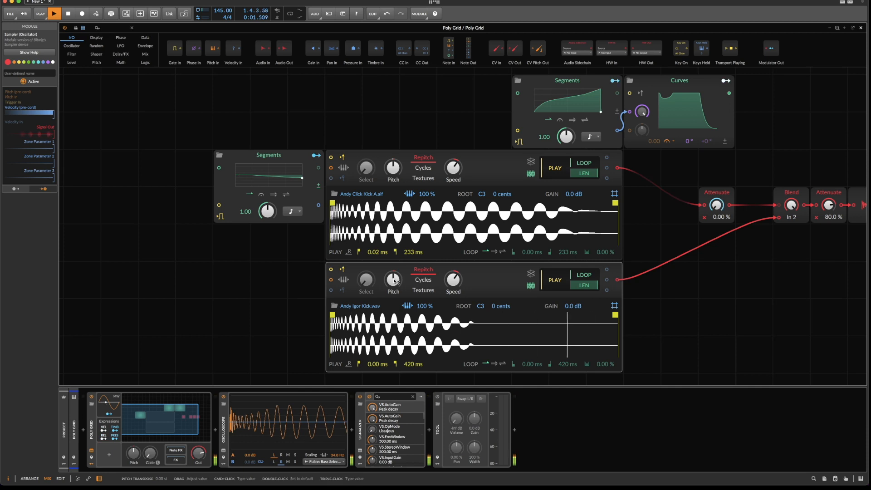
{"action": "key", "text": "space"}
Duplicate the pitch Segments module beside the second Sampler and map the copy to that Sampler's Pitch
{"action": "left_click", "coordinate": [228, 158]}
{"action": "left_click_drag", "start_coordinate": [228, 158], "coordinate": [245, 278]}
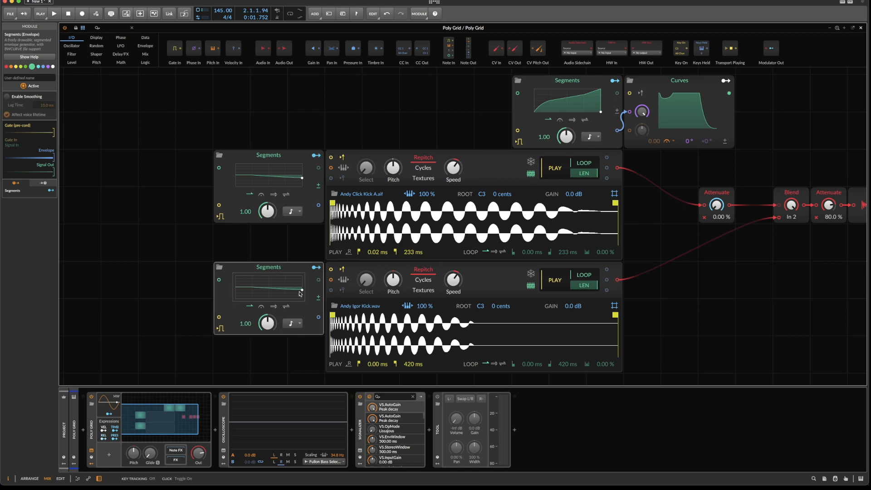
{"action": "left_click", "coordinate": [316, 267]}
{"action": "mouse_move", "coordinate": [393, 279]}
{"action": "left_mouse_down"}
{"action": "mouse_move", "coordinate": [393, 266]}
{"action": "mouse_move", "coordinate": [402, 280]}
{"action": "left_mouse_up"}
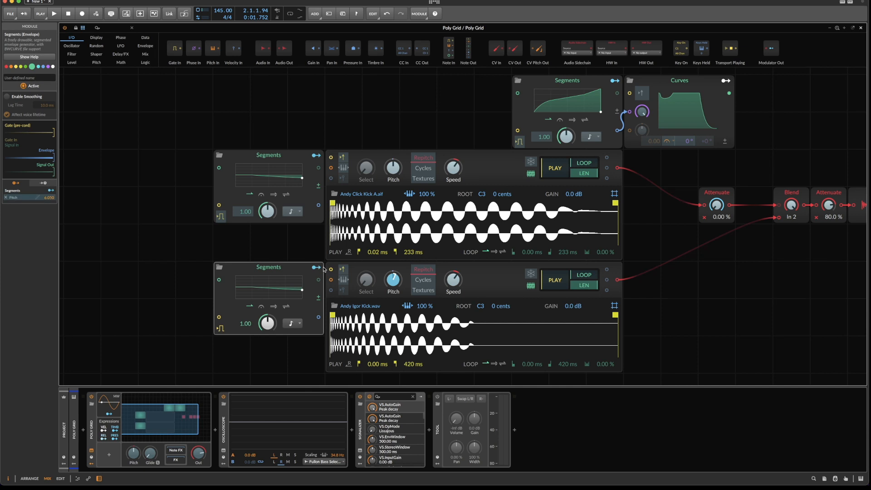
{"action": "left_click_drag", "start_coordinate": [247, 142], "coordinate": [404, 169]}
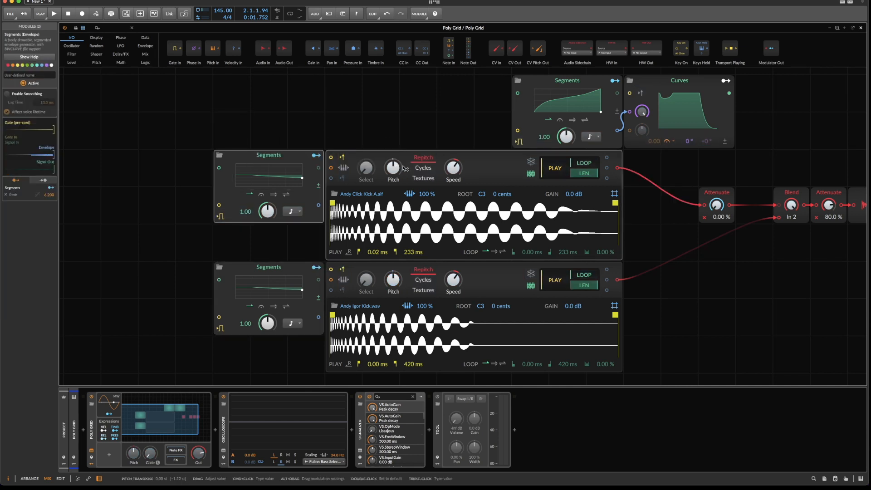
Flatten the duplicated pitch Segments curve by raising its end point to 0.00 %, and audition the kick
{"action": "left_click", "coordinate": [273, 285]}
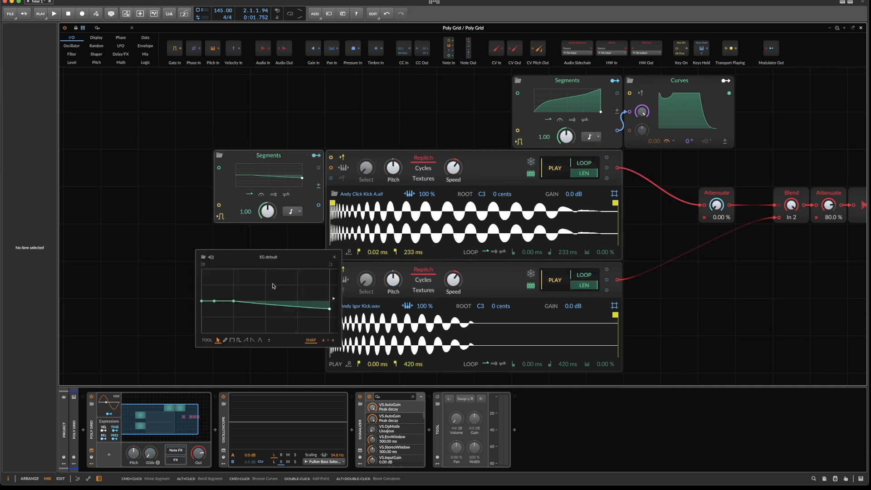
{"action": "mouse_move", "coordinate": [329, 310]}
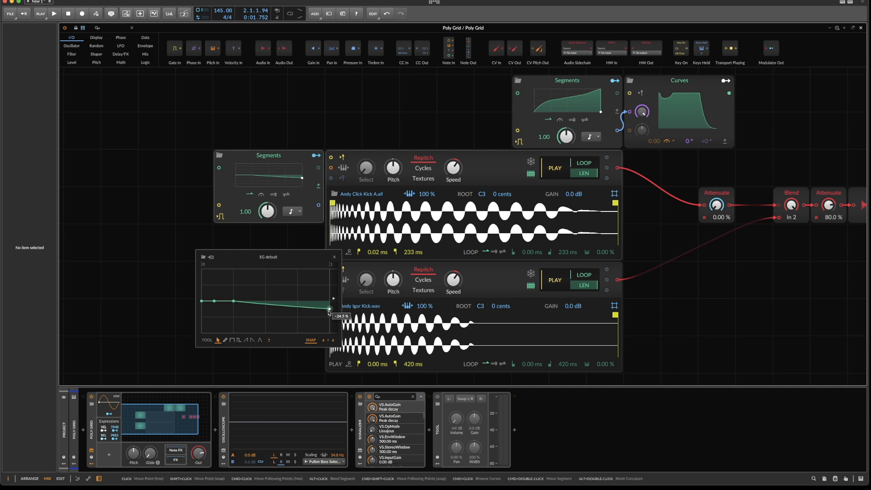
{"action": "left_click_drag", "start_coordinate": [328, 309], "coordinate": [329, 301]}
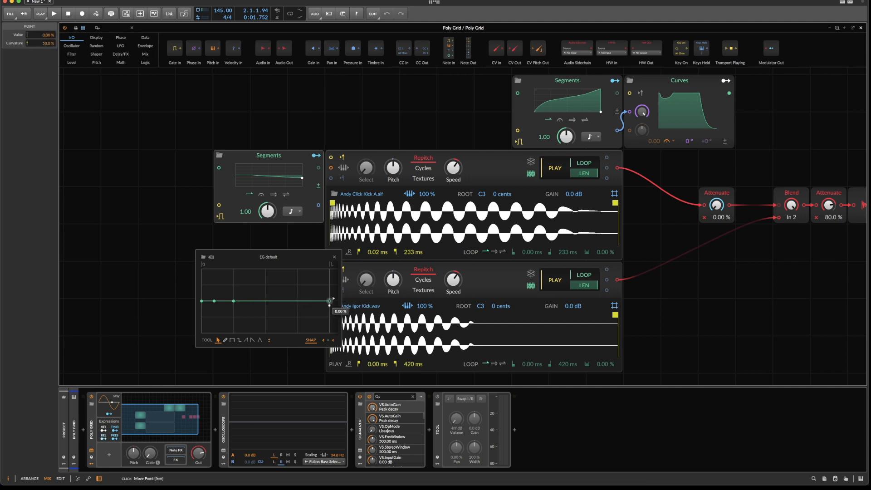
{"action": "key", "text": "space"}
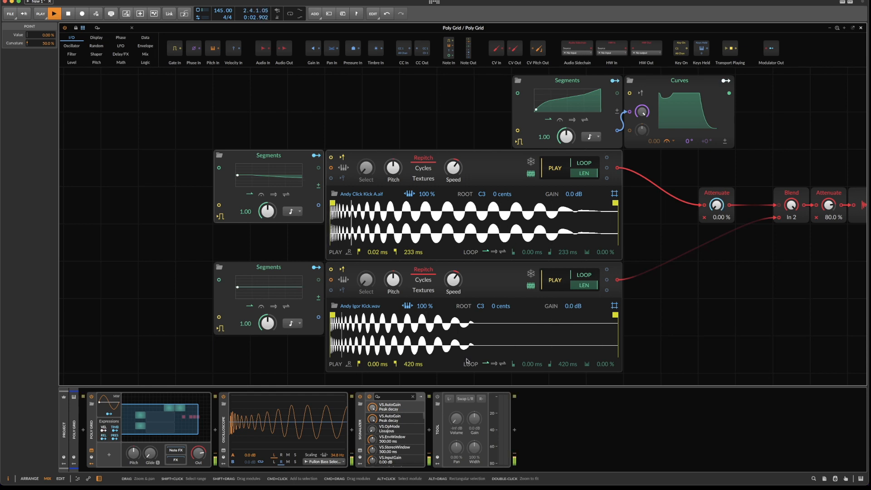
{"action": "key", "text": "space"}
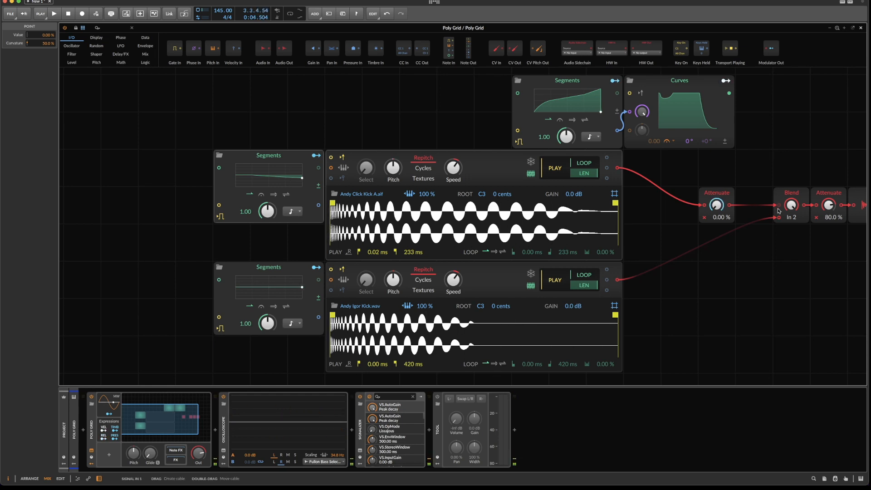
Set the Blend module to 53:47 and examine the mixed kick's waveform in the expanded oscilloscope view
{"action": "left_click_drag", "start_coordinate": [792, 211], "coordinate": [792, 206]}
{"action": "key", "text": "space"}
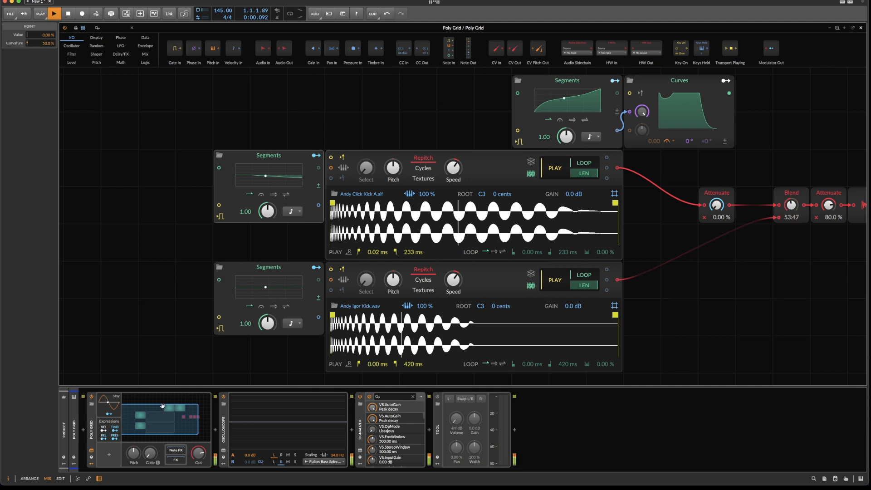
{"action": "left_click", "coordinate": [224, 452]}
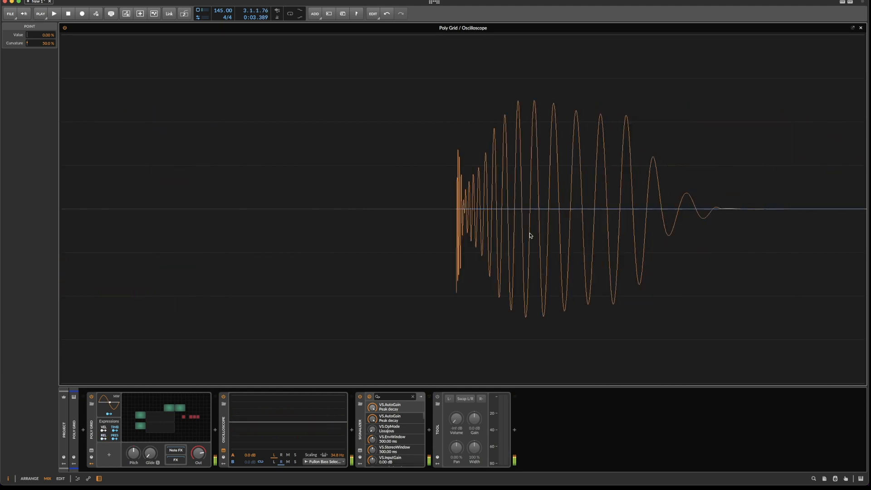
{"action": "left_click", "coordinate": [223, 452]}
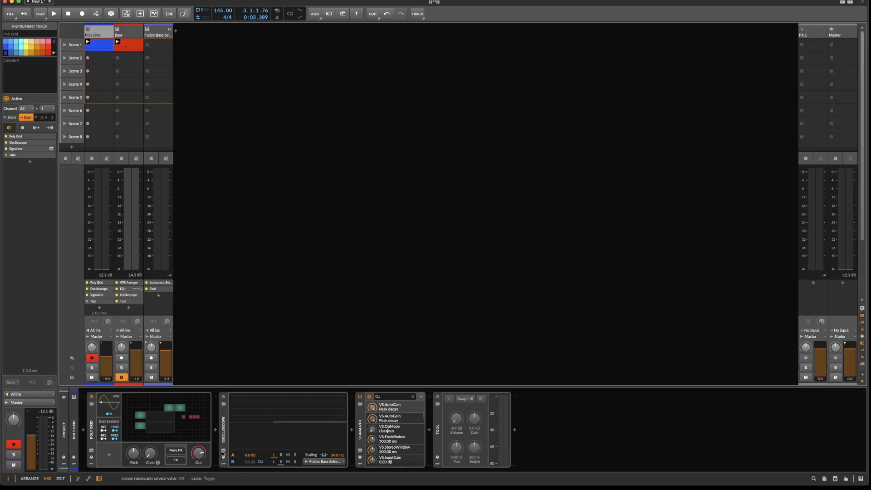
Float the oscilloscope window over the reopened Poly Grid and set the Blend module fully to In 1 during playback
{"action": "left_click", "coordinate": [180, 439]}
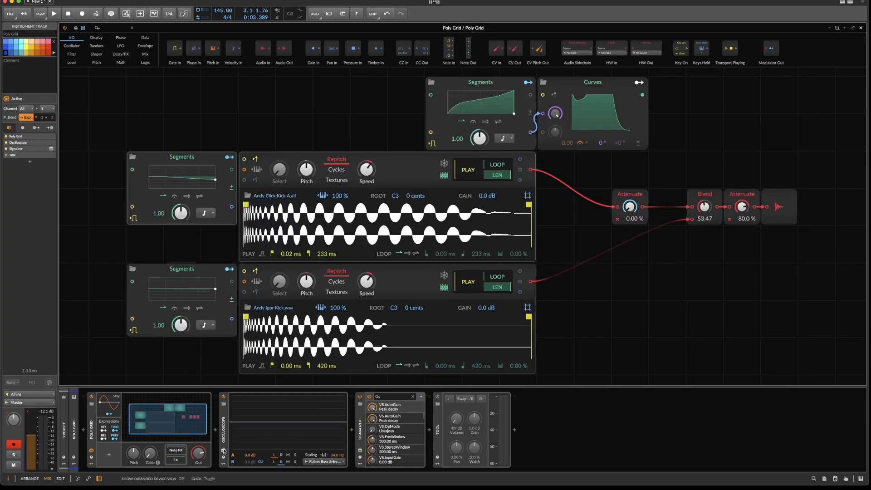
{"action": "left_click", "coordinate": [224, 451]}
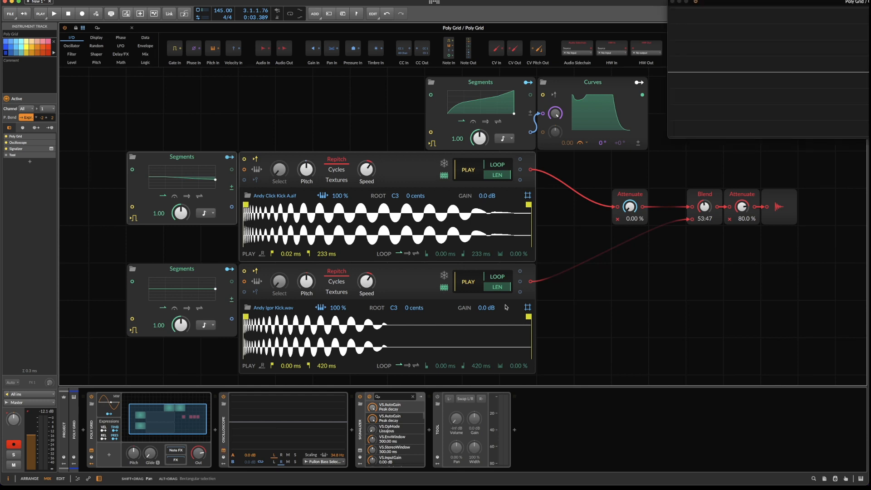
{"action": "left_click_drag", "start_coordinate": [698, 4], "coordinate": [679, 4]}
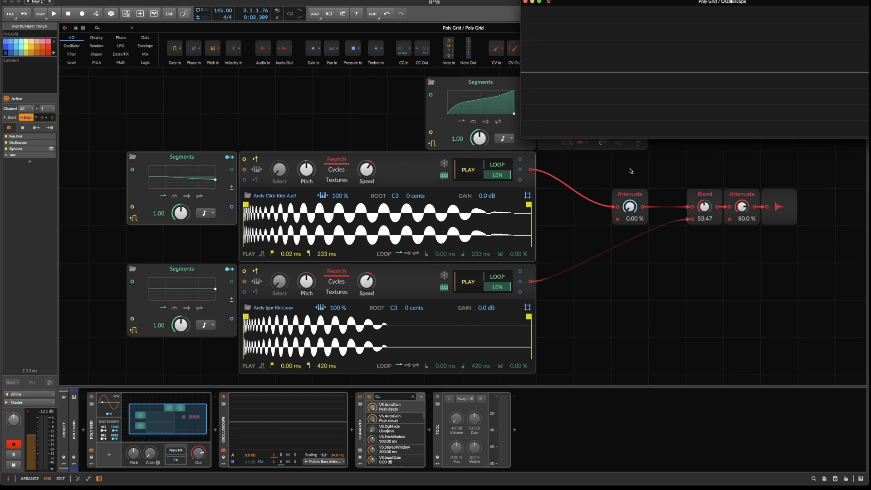
{"action": "key", "text": "space"}
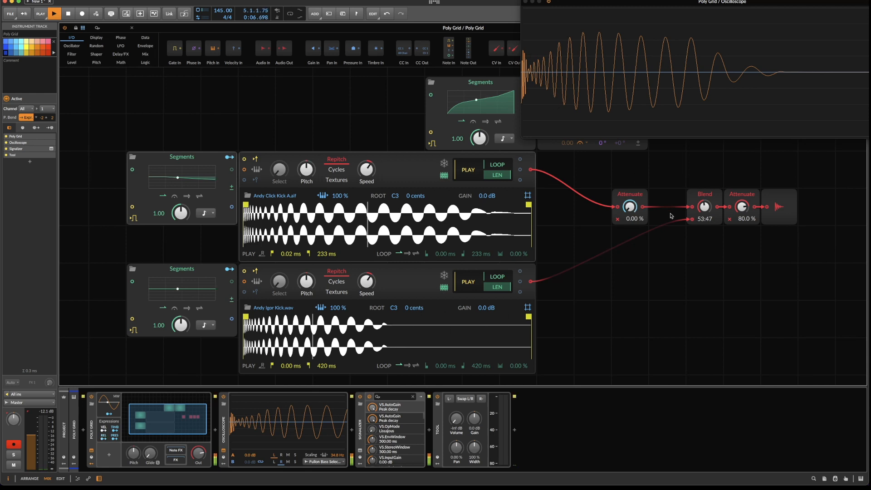
{"action": "left_click_drag", "start_coordinate": [705, 208], "coordinate": [705, 241]}
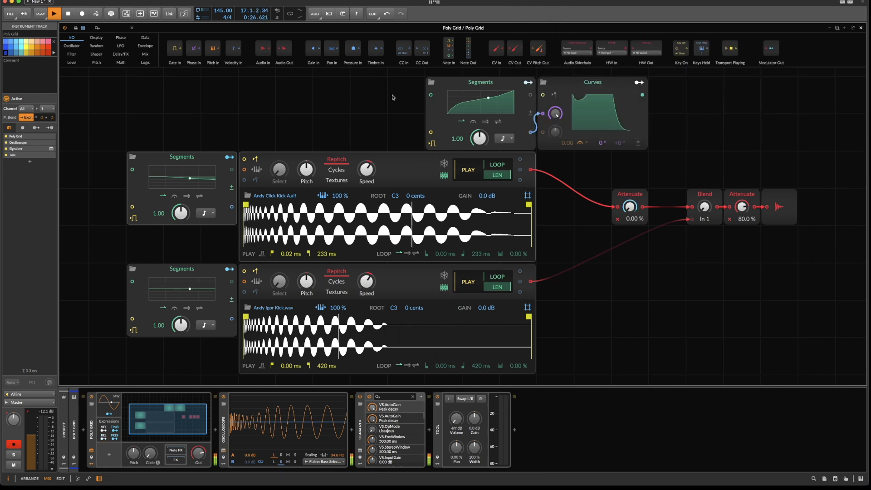
Duplicate the volume Segments and Curves pair and place the copies below the second Sampler
{"action": "left_click_drag", "start_coordinate": [393, 94], "coordinate": [690, 97]}
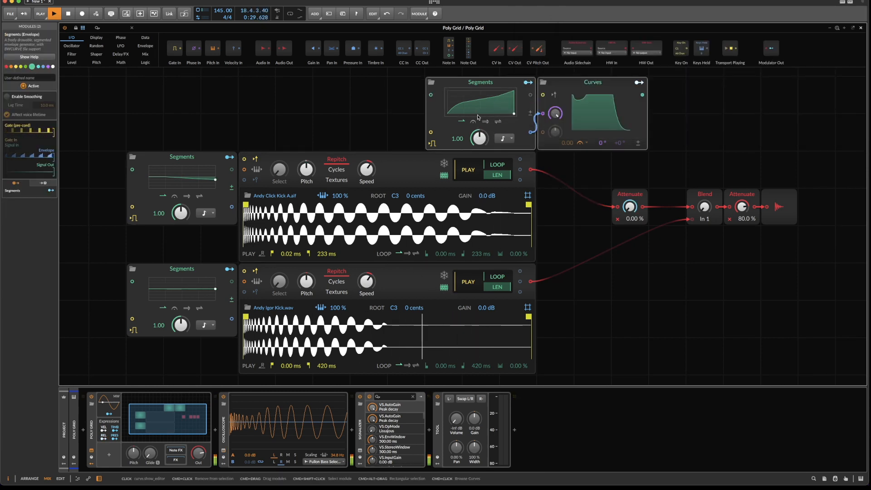
{"action": "key", "text": "super+d"}
{"action": "scroll", "coordinate": [478, 118], "scroll_direction": "down", "scroll_amount": 3}
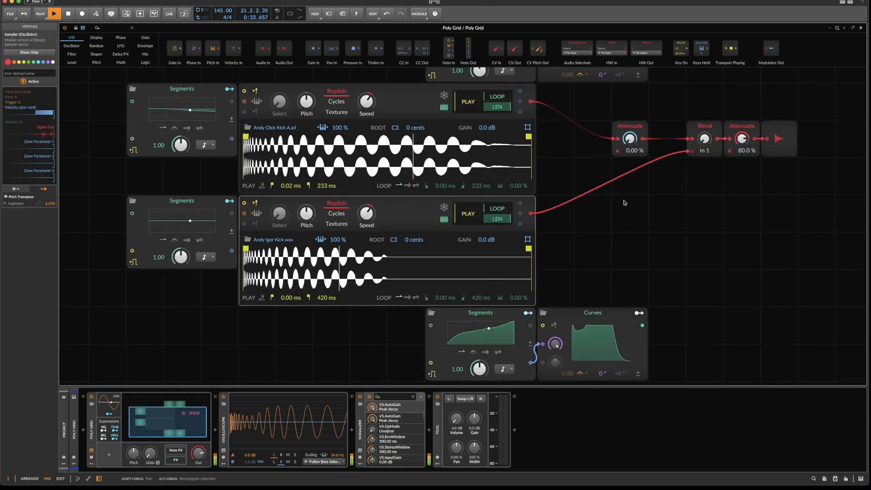
Move the volume Attenuate beside the first Sampler and insert a duplicate of it at the second Sampler's output
{"action": "scroll", "coordinate": [622, 199], "scroll_direction": "up", "scroll_amount": 4}
{"action": "left_click_drag", "start_coordinate": [633, 216], "coordinate": [558, 178]}
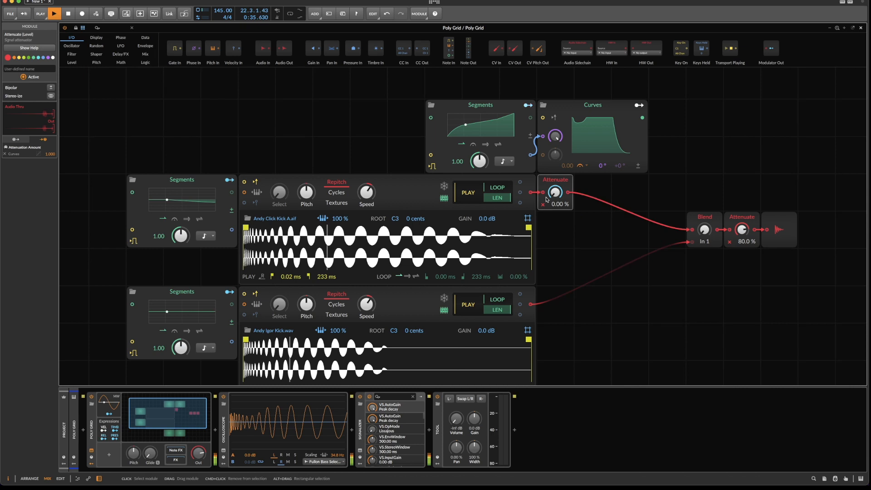
{"action": "key", "text": "super+d"}
{"action": "scroll", "coordinate": [559, 228], "scroll_direction": "down", "scroll_amount": 6}
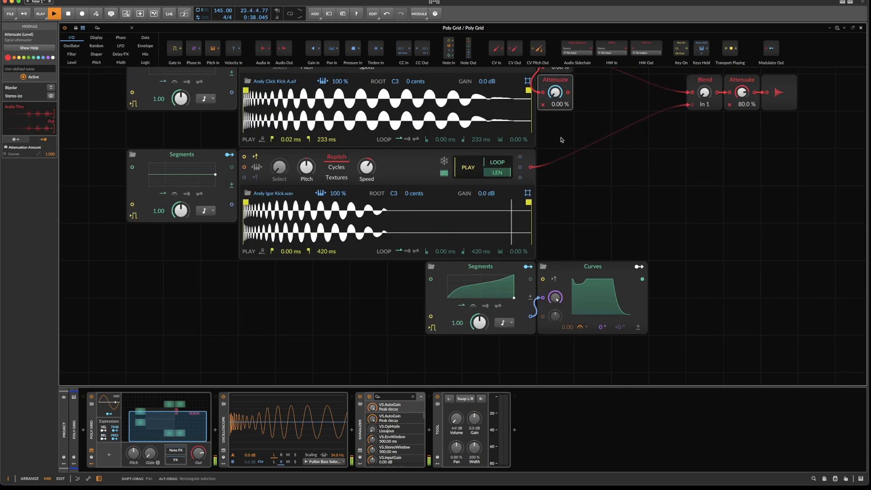
{"action": "double_click", "coordinate": [542, 94]}
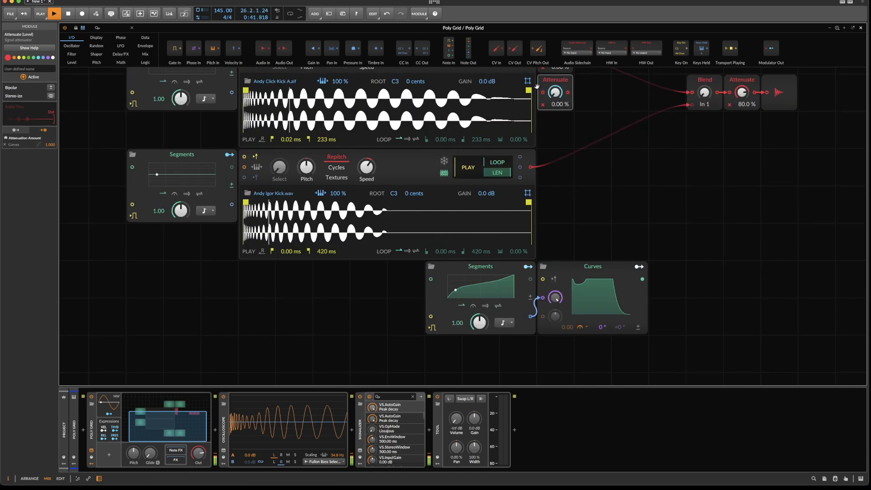
{"action": "left_click_drag", "start_coordinate": [550, 85], "coordinate": [550, 165]}
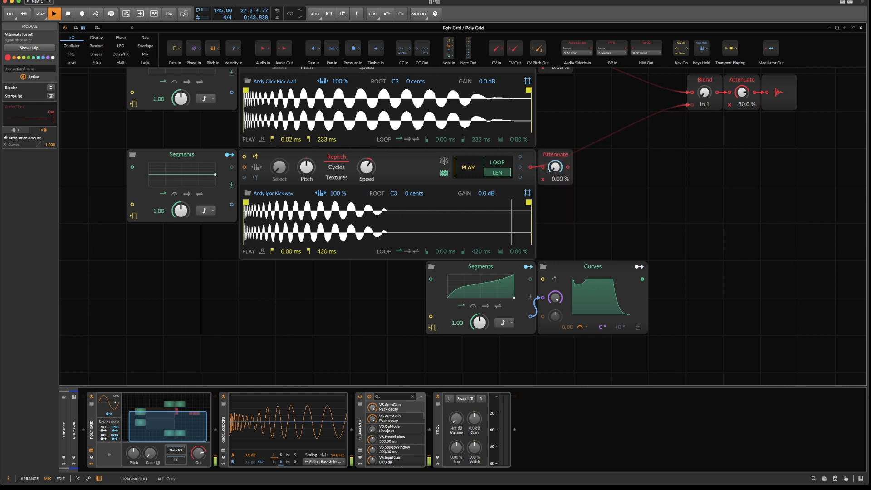
Clear the original Curves modulation from the second Sampler's Attenuate amount
{"action": "scroll", "coordinate": [551, 168], "scroll_direction": "up", "scroll_amount": 3}
{"action": "scroll", "coordinate": [550, 185], "scroll_direction": "up", "scroll_amount": 3}
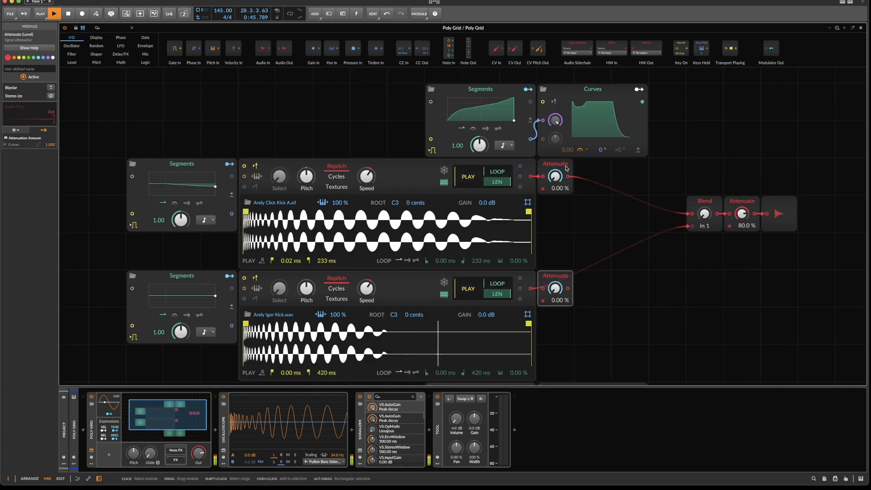
{"action": "left_click", "coordinate": [528, 90]}
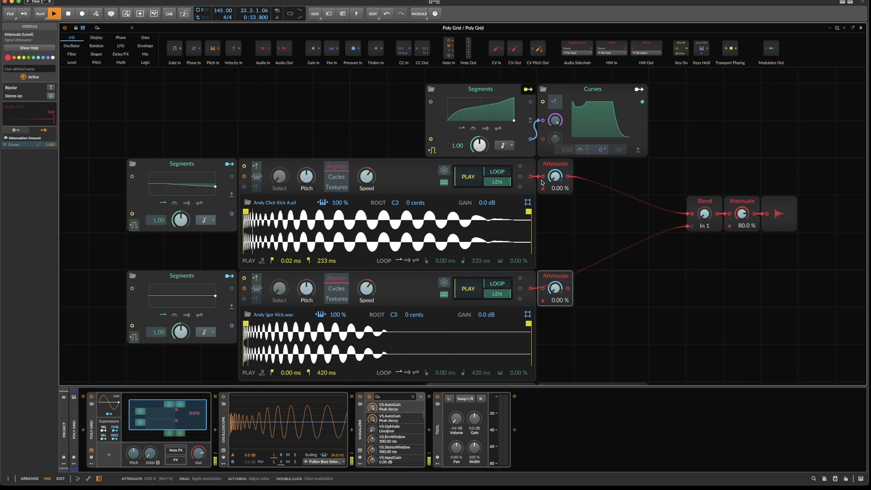
{"action": "left_click", "coordinate": [528, 90]}
{"action": "left_click", "coordinate": [639, 89]}
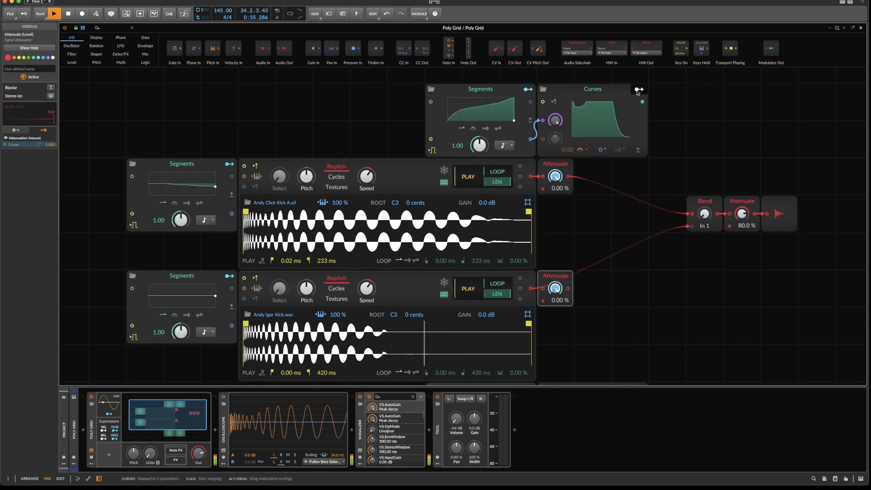
{"action": "double_click", "coordinate": [555, 289]}
Map the duplicated Curves module to the second Sampler's Attenuate amount at 1.000
{"action": "scroll", "coordinate": [527, 298], "scroll_direction": "down", "scroll_amount": 1}
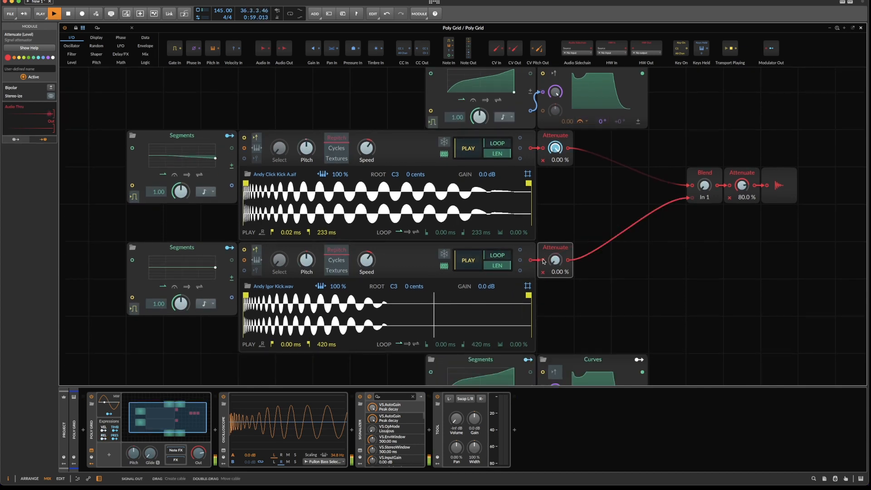
{"action": "scroll", "coordinate": [540, 272], "scroll_direction": "down", "scroll_amount": 3}
{"action": "left_click", "coordinate": [639, 291]}
{"action": "left_click_drag", "start_coordinate": [559, 192], "coordinate": [559, 132]}
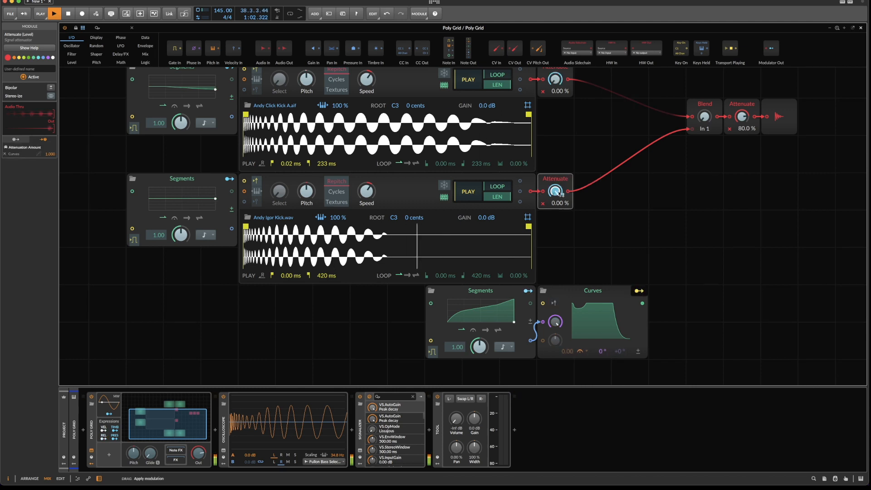
{"action": "left_click", "coordinate": [639, 291]}
Remove the early dip from the duplicated Curves shape so the level stays at maximum until the final decay
{"action": "left_click", "coordinate": [580, 320]}
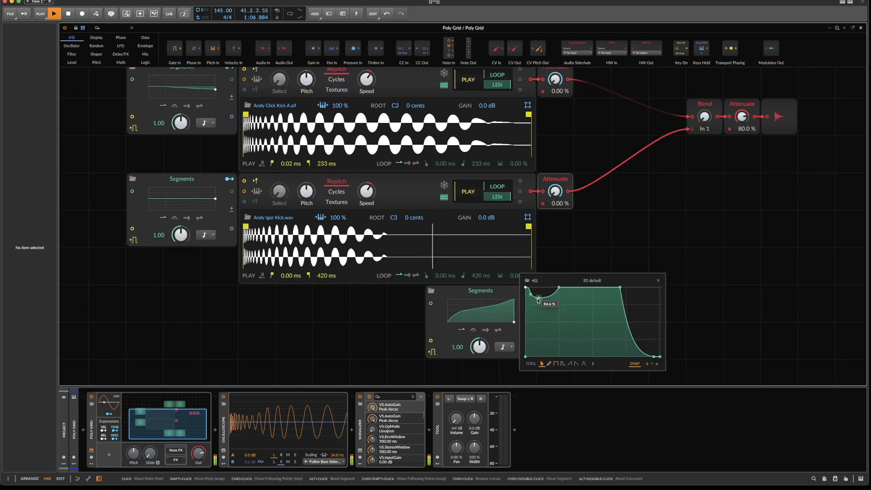
{"action": "left_click", "coordinate": [530, 296]}
{"action": "double_click", "coordinate": [531, 296]}
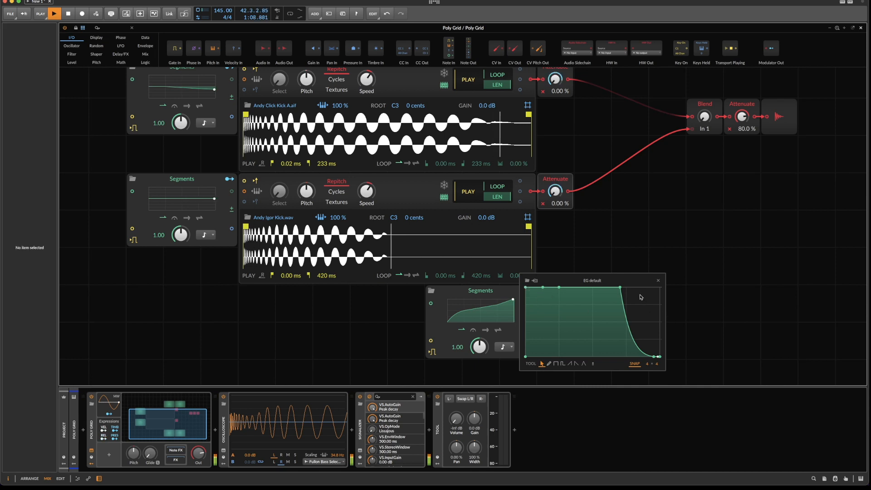
Try a delayed, steeper final decay in the second Sampler's volume Curves shape and audition it
{"action": "left_click_drag", "start_coordinate": [621, 288], "coordinate": [645, 286]}
{"action": "key", "text": "space"}
{"action": "key", "text": "space"}
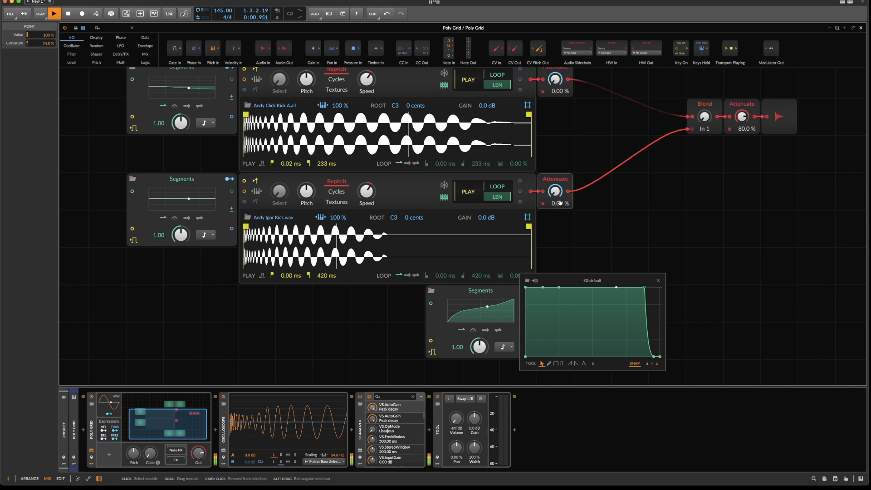
{"action": "scroll", "coordinate": [644, 168], "scroll_direction": "up", "scroll_amount": 1}
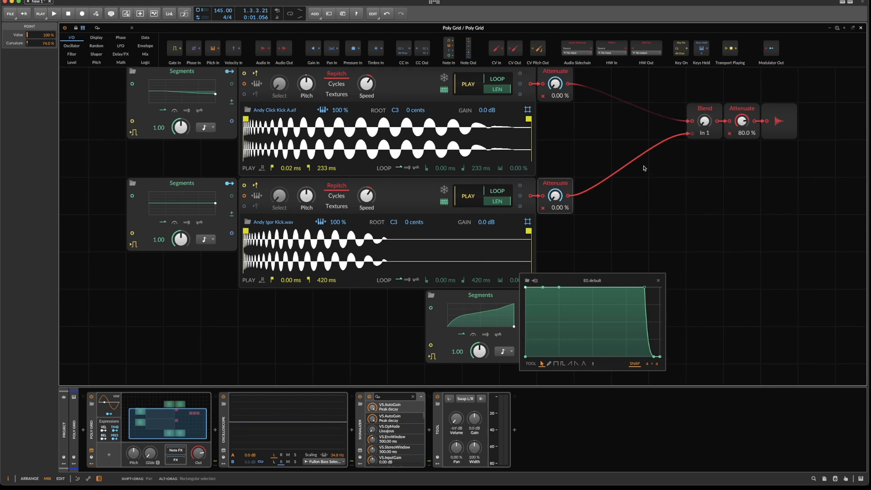
{"action": "left_click", "coordinate": [659, 281]}
Compare the two kick layers during playback by switching the Blend fully between In 1 and In 2
{"action": "scroll", "coordinate": [634, 249], "scroll_direction": "up", "scroll_amount": 5}
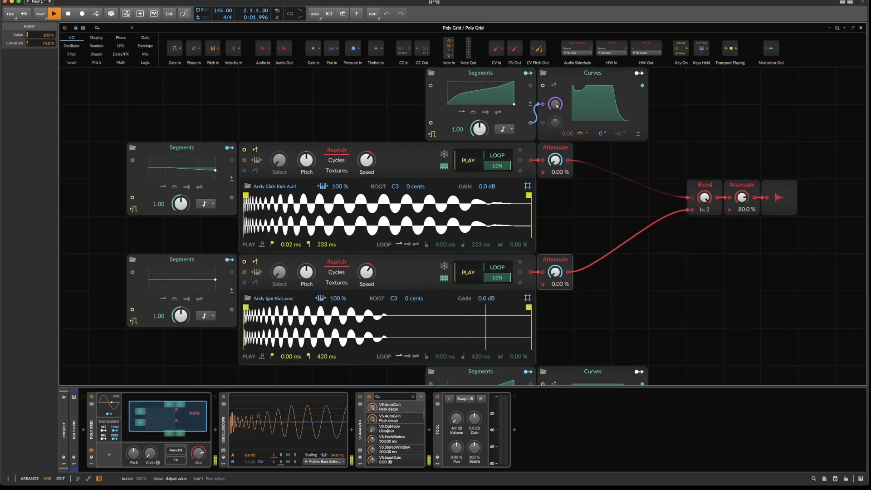
{"action": "key", "text": "space"}
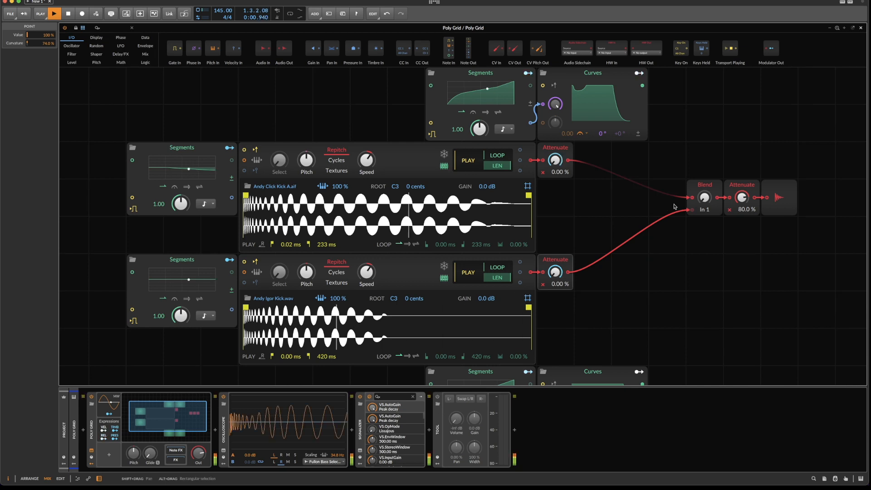
{"action": "left_click_drag", "start_coordinate": [703, 199], "coordinate": [703, 153]}
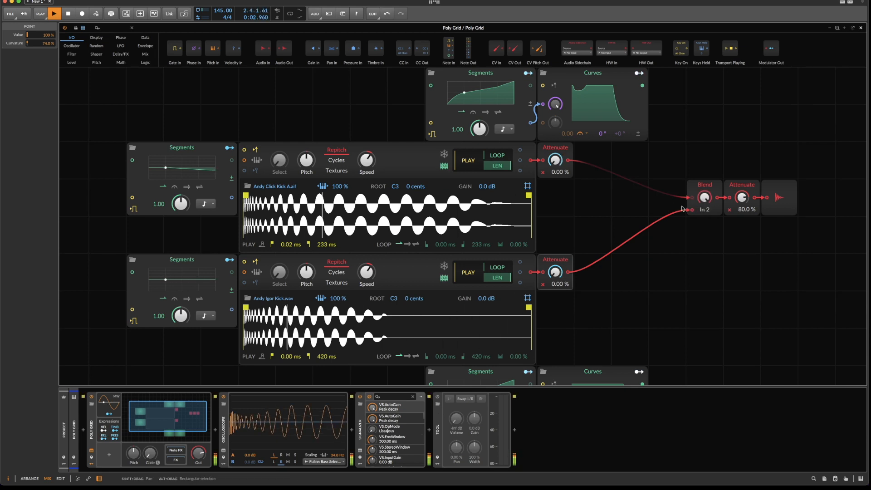
{"action": "scroll", "coordinate": [611, 318], "scroll_direction": "down", "scroll_amount": 3}
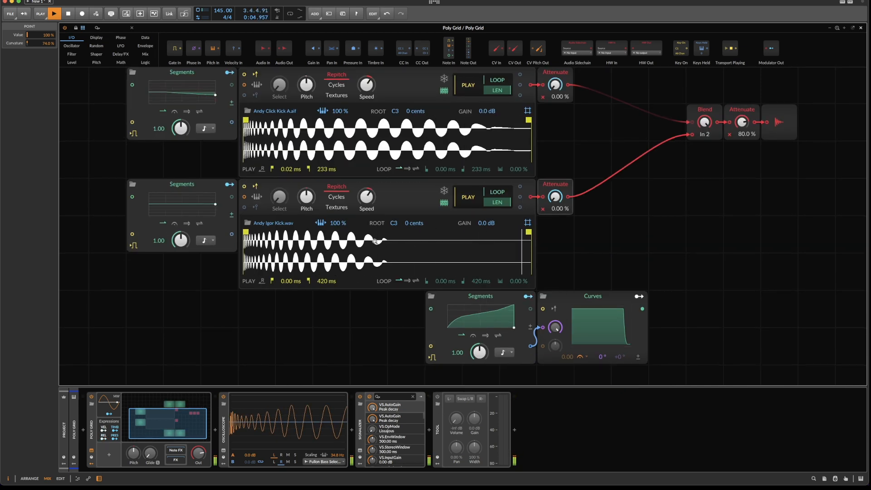
Move the final decay's start point earlier in the second Sampler's Curves shape, keeping it at 100%, and audition the longer fade
{"action": "key", "text": "space"}
{"action": "left_click", "coordinate": [615, 323]}
{"action": "left_click_drag", "start_coordinate": [643, 297], "coordinate": [618, 293]}
{"action": "key", "text": "space"}
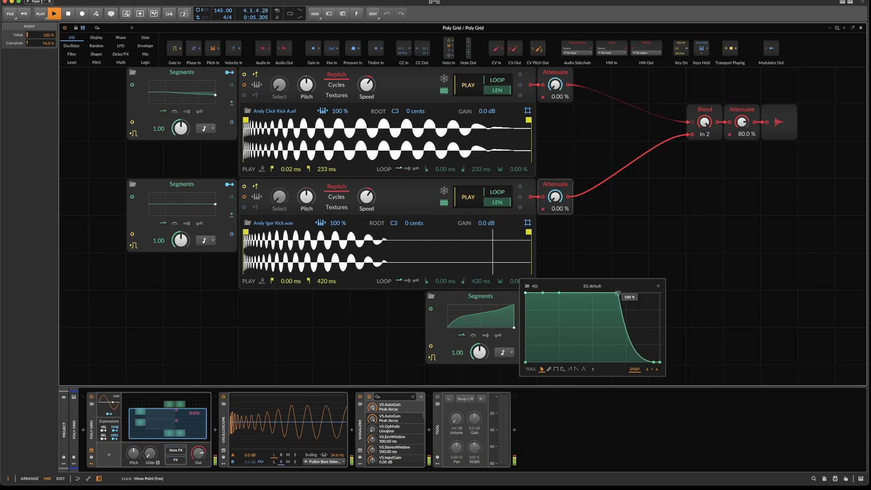
Inspect the second kick layer's waveform in the enlarged Oscilloscope during playback, and close the Oscilloscope and curve editor
{"action": "left_click", "coordinate": [224, 450]}
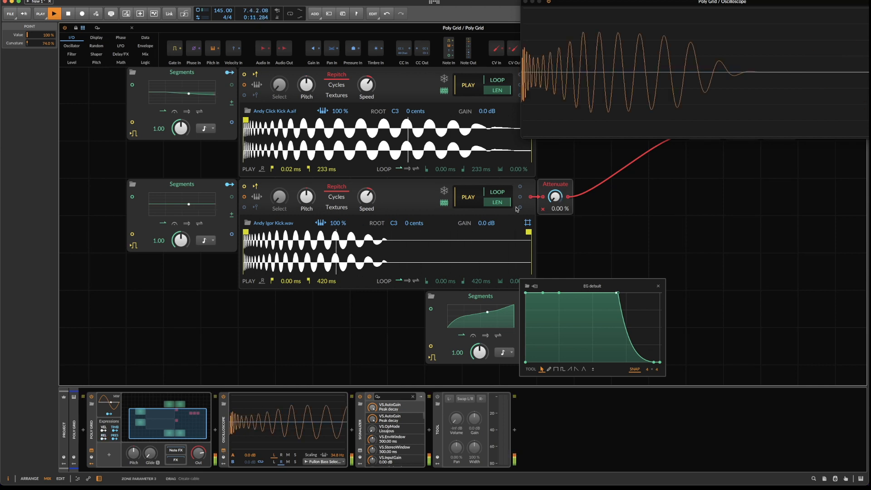
{"action": "key", "text": "space"}
{"action": "left_click", "coordinate": [525, 2]}
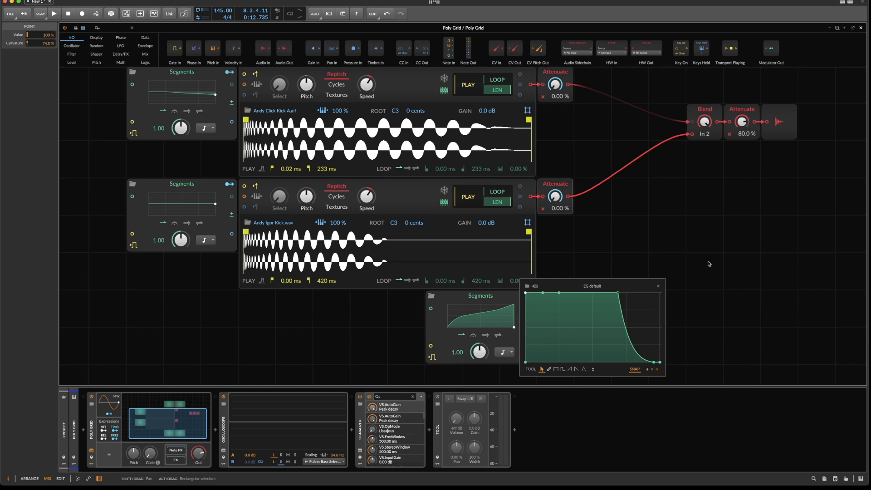
{"action": "left_click", "coordinate": [658, 287]}
Examine the volume-shaping Segments and Curves modules, the output stage and both Sampler chains
{"action": "left_click_drag", "start_coordinate": [341, 103], "coordinate": [679, 161]}
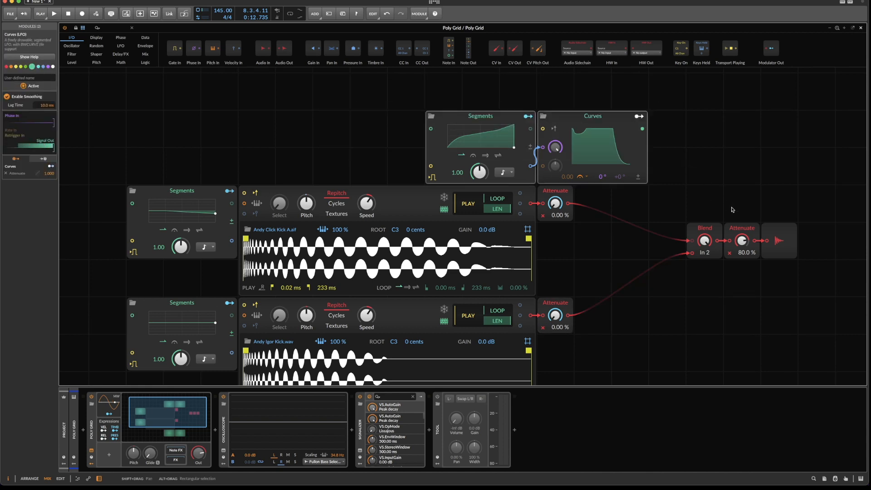
{"action": "left_click", "coordinate": [731, 235]}
{"action": "left_click_drag", "start_coordinate": [732, 191], "coordinate": [781, 238]}
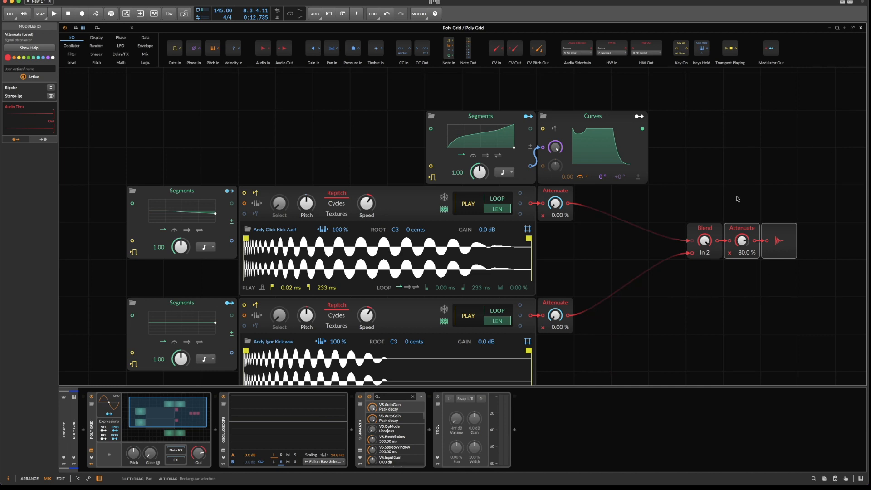
{"action": "left_click", "coordinate": [573, 115]}
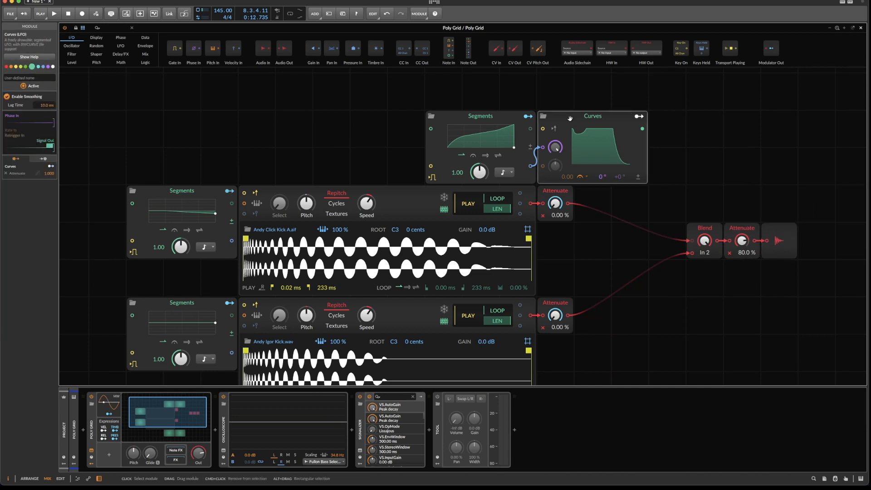
{"action": "left_click", "coordinate": [492, 114]}
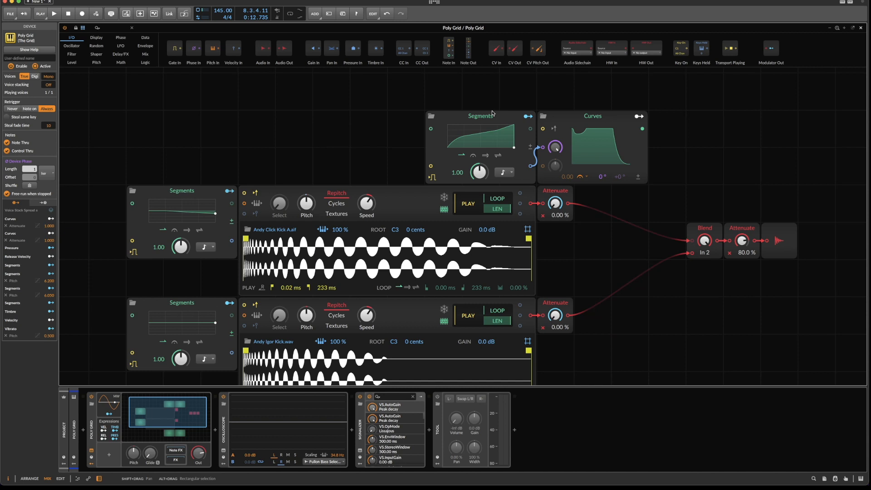
{"action": "left_click", "coordinate": [492, 113]}
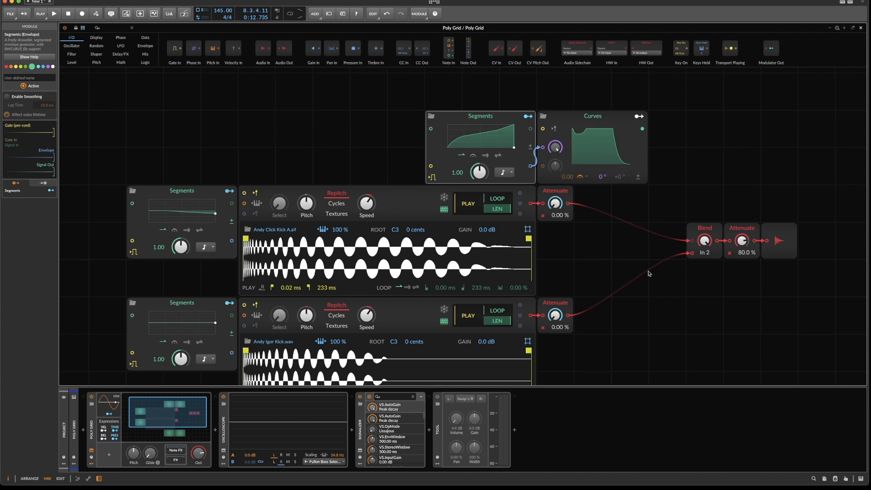
{"action": "scroll", "coordinate": [665, 271], "scroll_direction": "down", "scroll_amount": 5}
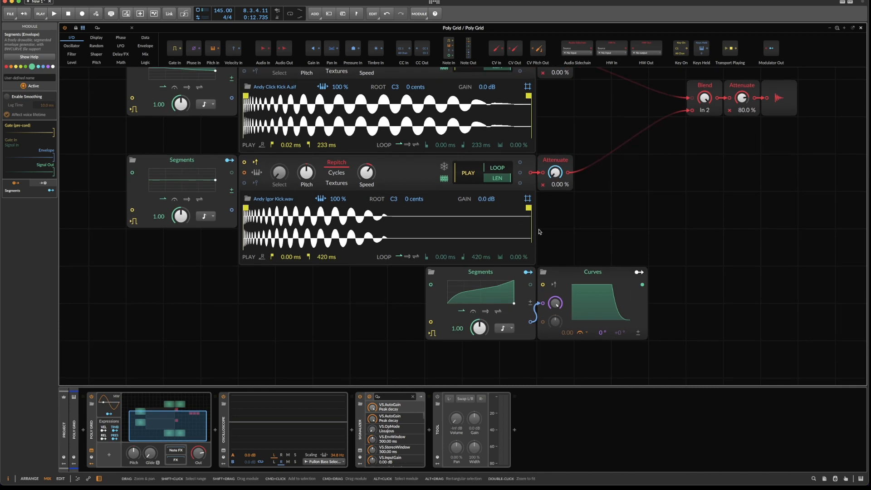
{"action": "scroll", "coordinate": [540, 232], "scroll_direction": "up", "scroll_amount": 2}
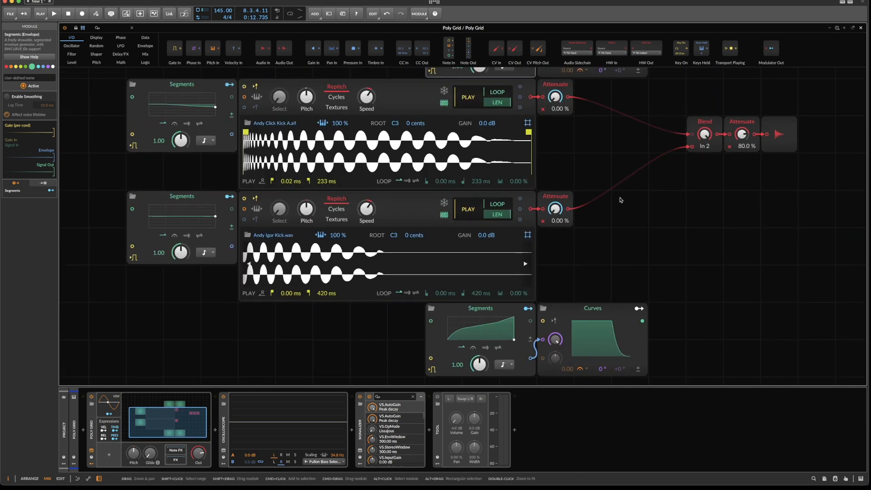
Switch the Blend fully to In 1 and audition the first kick layer alone
{"action": "scroll", "coordinate": [605, 213], "scroll_direction": "up", "scroll_amount": 1}
{"action": "left_click_drag", "start_coordinate": [711, 145], "coordinate": [712, 153]}
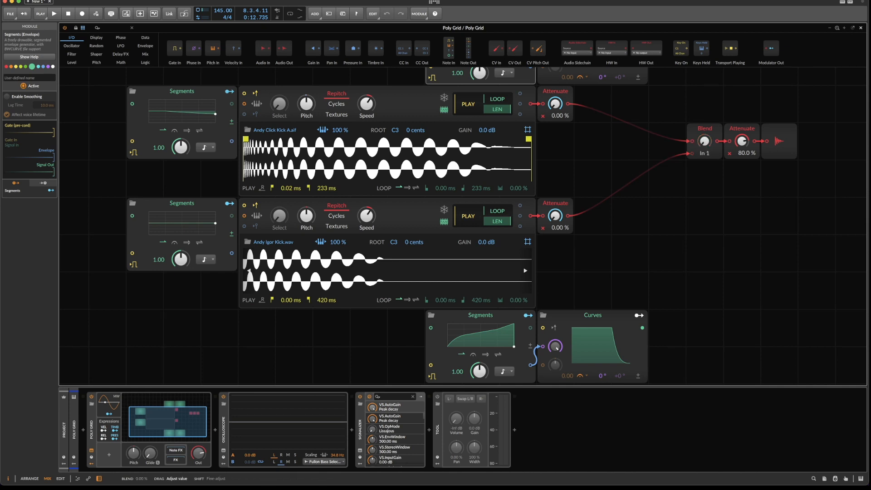
{"action": "key", "text": "space"}
{"action": "key", "text": "space"}
{"action": "mouse_move", "coordinate": [710, 145]}
{"action": "left_mouse_down"}
{"action": "mouse_move", "coordinate": [710, 99]}
{"action": "mouse_move", "coordinate": [709, 145]}
{"action": "left_mouse_up"}
{"action": "key", "text": "space"}
{"action": "key", "text": "space"}
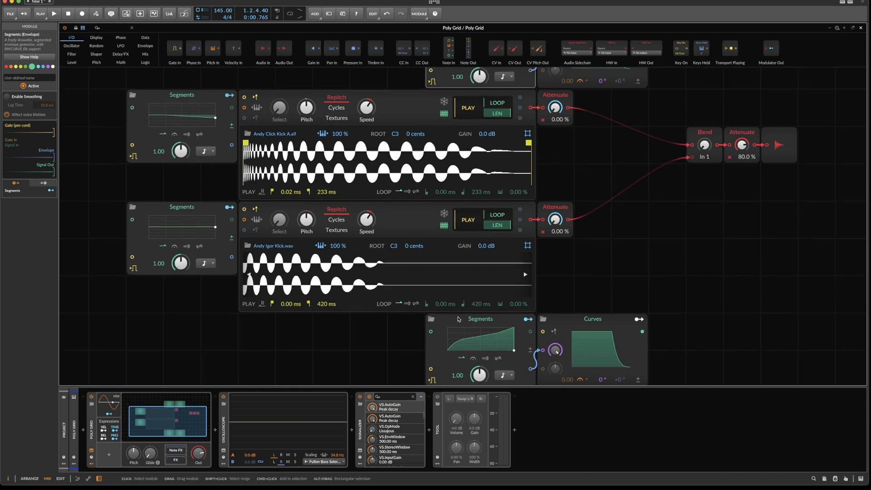
Duplicate the volume-driving Segments module and place the copy between the two Sampler Attenuates, beside the Blend
{"action": "scroll", "coordinate": [463, 327], "scroll_direction": "down", "scroll_amount": 2}
{"action": "key", "text": "super+d"}
{"action": "left_click_drag", "start_coordinate": [473, 348], "coordinate": [582, 88]}
{"action": "scroll", "coordinate": [583, 181], "scroll_direction": "up", "scroll_amount": 3}
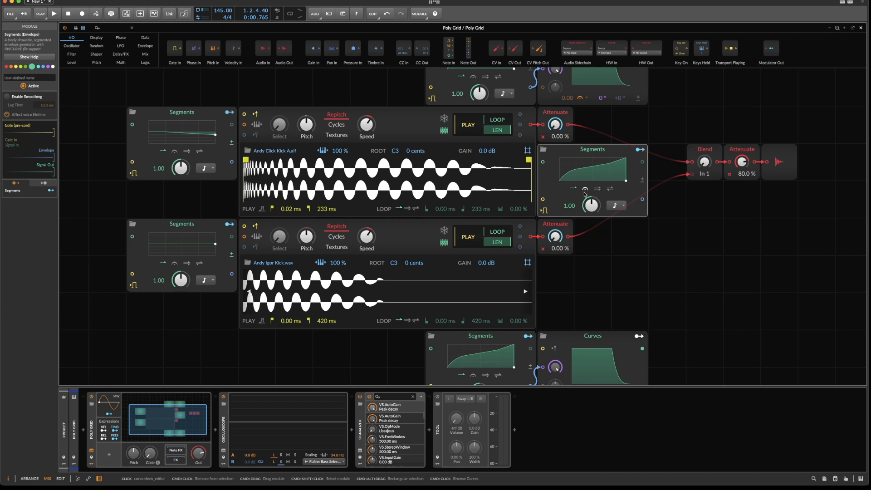
Flatten the duplicated Segments curve at 50%, remove its surplus point, and set the Blend to 50:50
{"action": "left_click", "coordinate": [604, 168]}
{"action": "left_click", "coordinate": [525, 215]}
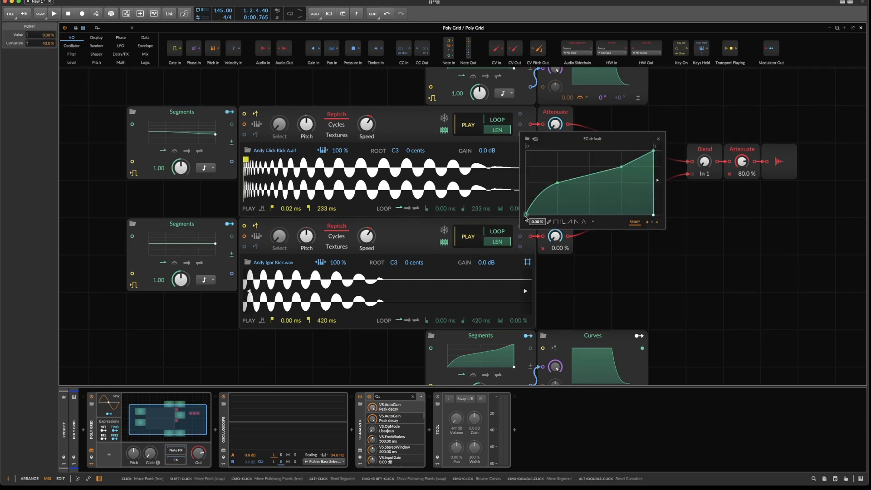
{"action": "left_click_drag", "start_coordinate": [525, 215], "coordinate": [525, 188]}
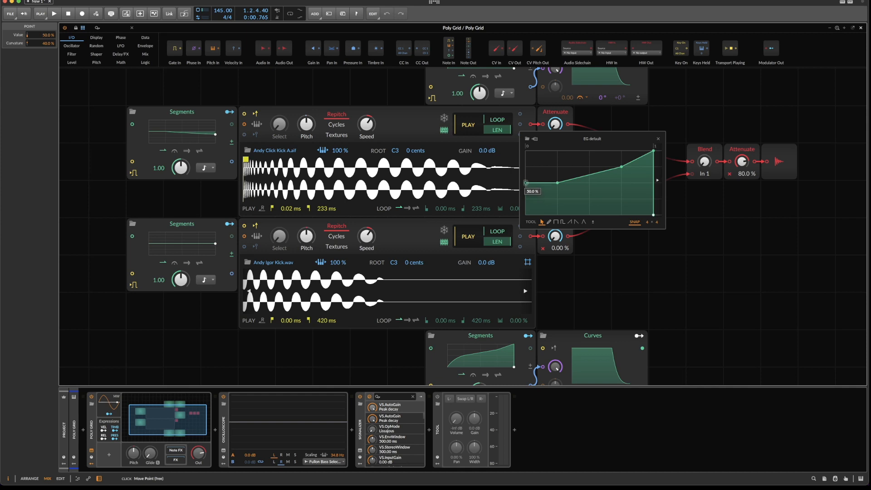
{"action": "left_click_drag", "start_coordinate": [621, 167], "coordinate": [621, 183]}
{"action": "left_click_drag", "start_coordinate": [654, 152], "coordinate": [654, 183]}
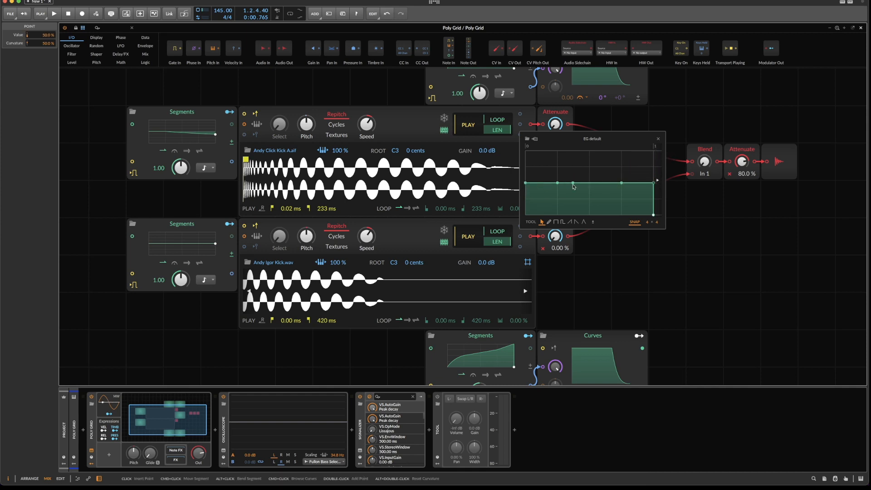
{"action": "double_click", "coordinate": [622, 183]}
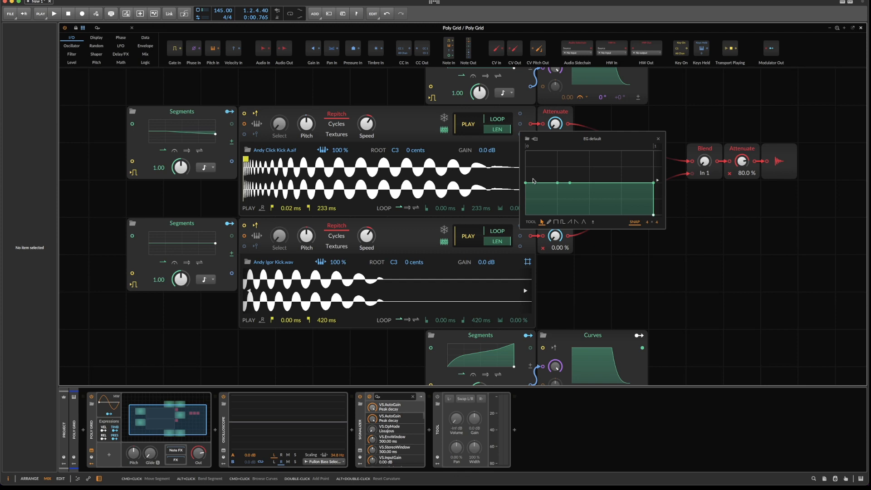
{"action": "left_click", "coordinate": [695, 163]}
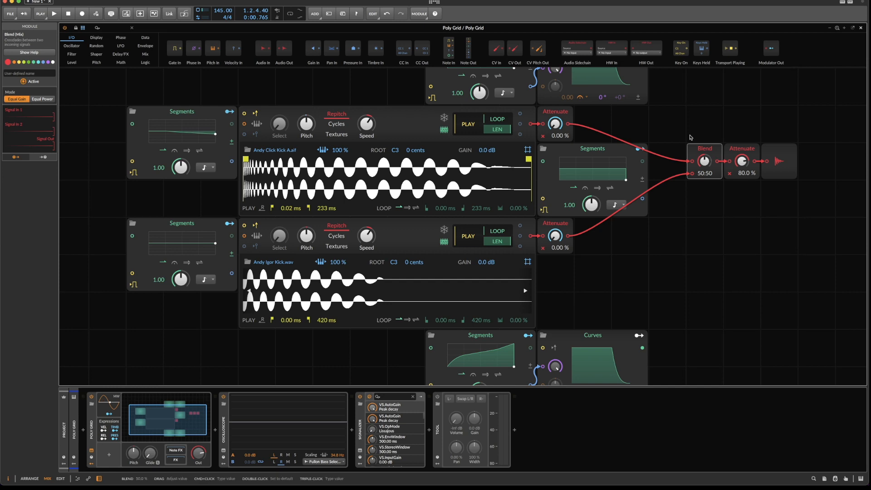
Reshape the duplicated Segments curve into a steep step from minimum at the start to maximum for the remainder, without a closing drop
{"action": "left_click", "coordinate": [595, 168]}
{"action": "double_click", "coordinate": [653, 213]}
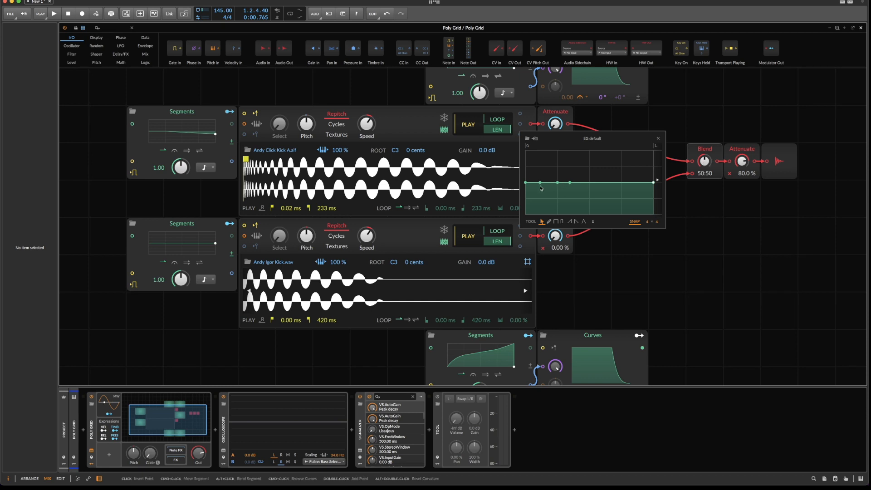
{"action": "left_click_drag", "start_coordinate": [539, 185], "coordinate": [539, 200]}
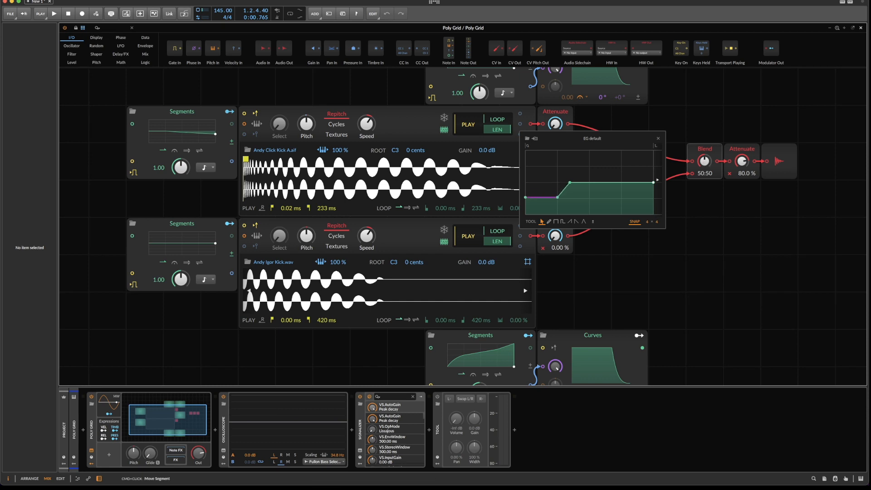
{"action": "left_click_drag", "start_coordinate": [585, 189], "coordinate": [585, 157]}
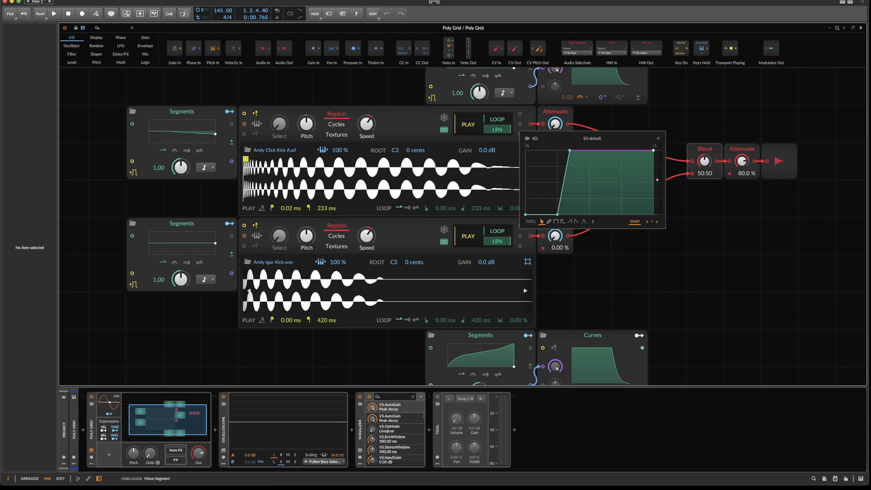
{"action": "left_click", "coordinate": [659, 139]}
Map the duplicated Segments module to the Blend amount at about 49% and audition the transition between layers
{"action": "left_click_drag", "start_coordinate": [642, 148], "coordinate": [704, 161]}
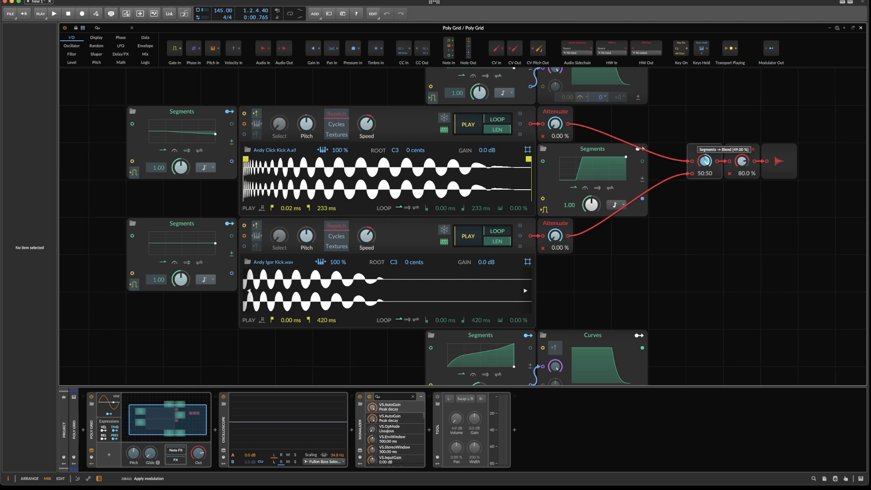
{"action": "left_click_drag", "start_coordinate": [704, 161], "coordinate": [705, 161]}
{"action": "key", "text": "space"}
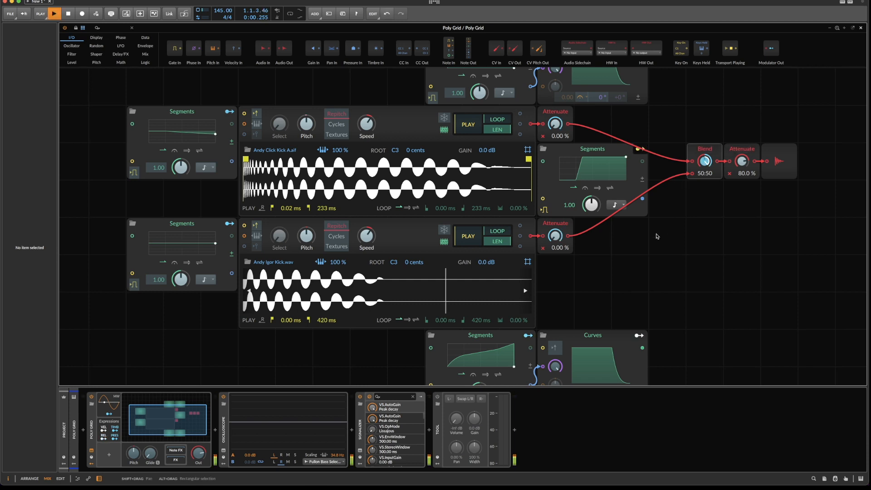
{"action": "key", "text": "space"}
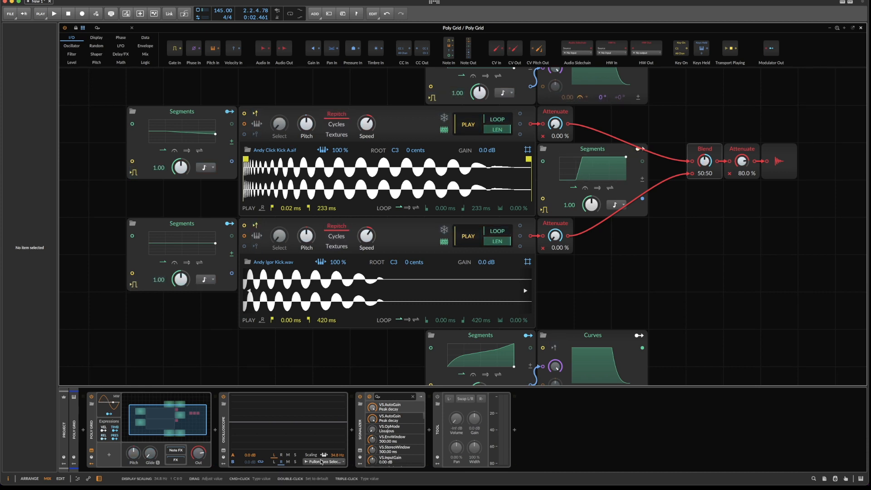
Make the Blend's Segments modulation bipolar and check the combined kick waveform in the enlarged Oscilloscope
{"action": "left_click", "coordinate": [224, 451]}
{"action": "key", "text": "space"}
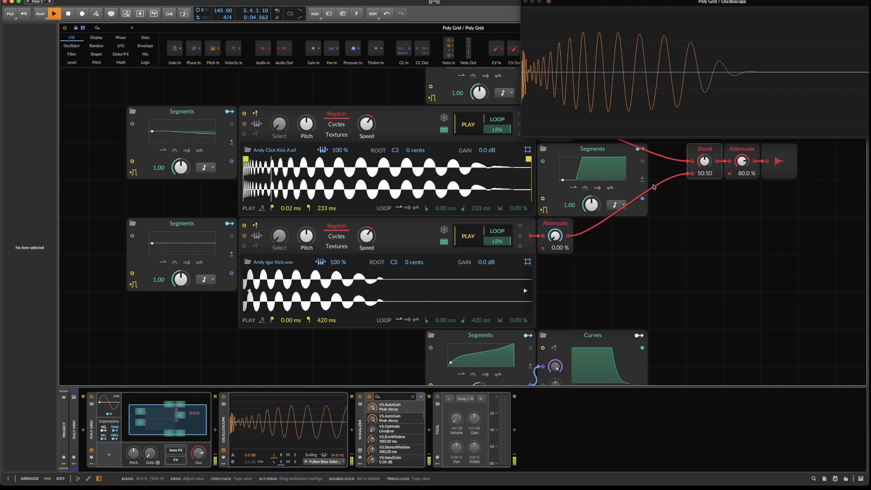
{"action": "key", "text": "space"}
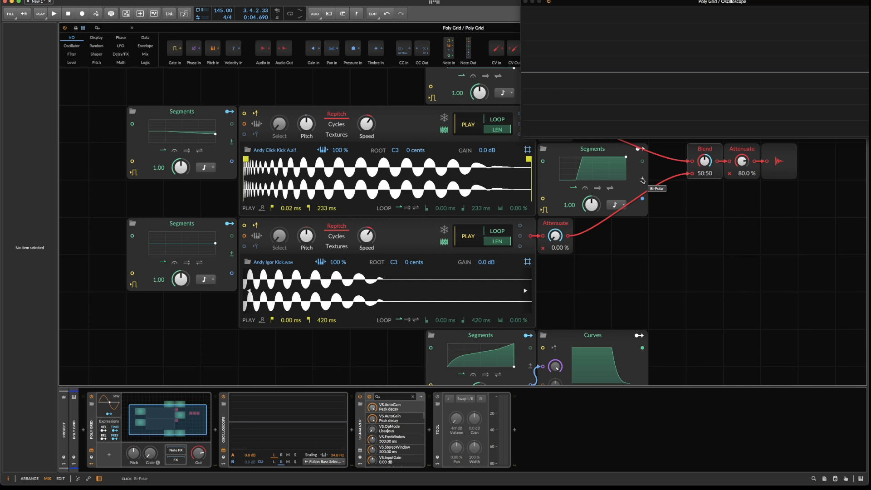
{"action": "left_click", "coordinate": [642, 181]}
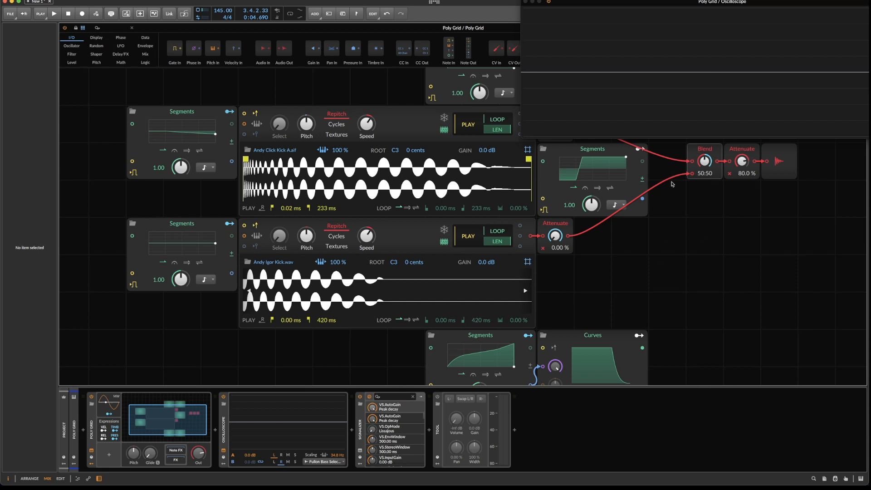
{"action": "key", "text": "space"}
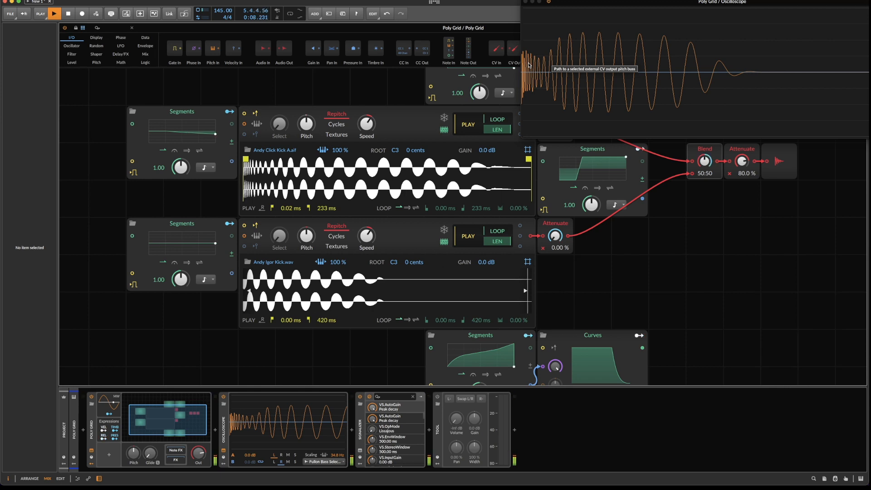
{"action": "key", "text": "space"}
{"action": "left_click", "coordinate": [525, 1]}
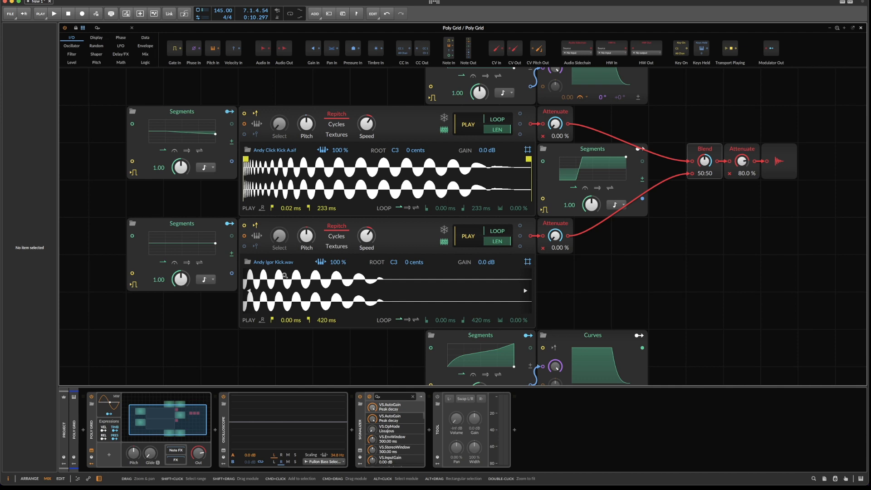
Open the Signalizer's window, switch it to the Oscilloscope view and load the "beats" preset
{"action": "left_click", "coordinate": [360, 451]}
{"action": "left_click_drag", "start_coordinate": [812, 98], "coordinate": [665, 33]}
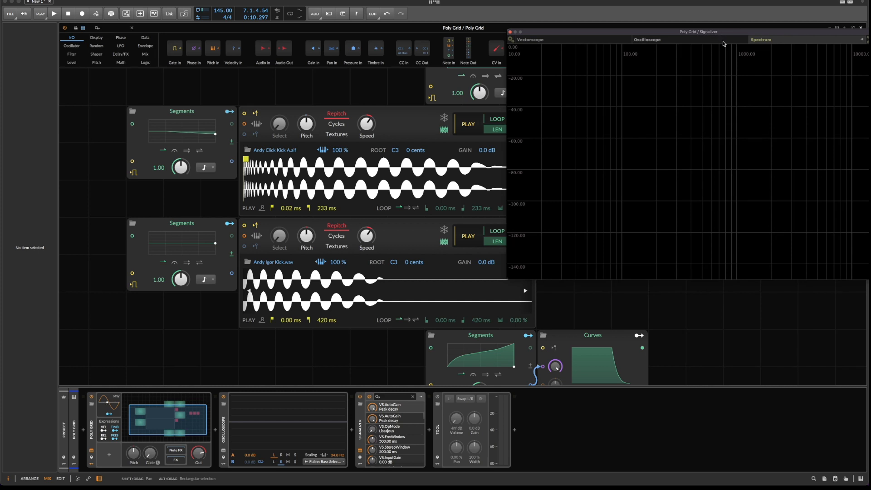
{"action": "left_click", "coordinate": [723, 42]}
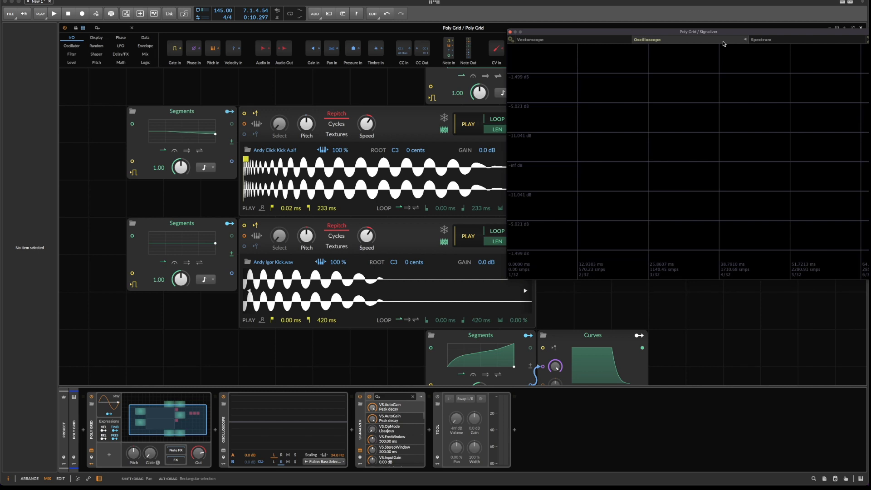
{"action": "left_click", "coordinate": [745, 40]}
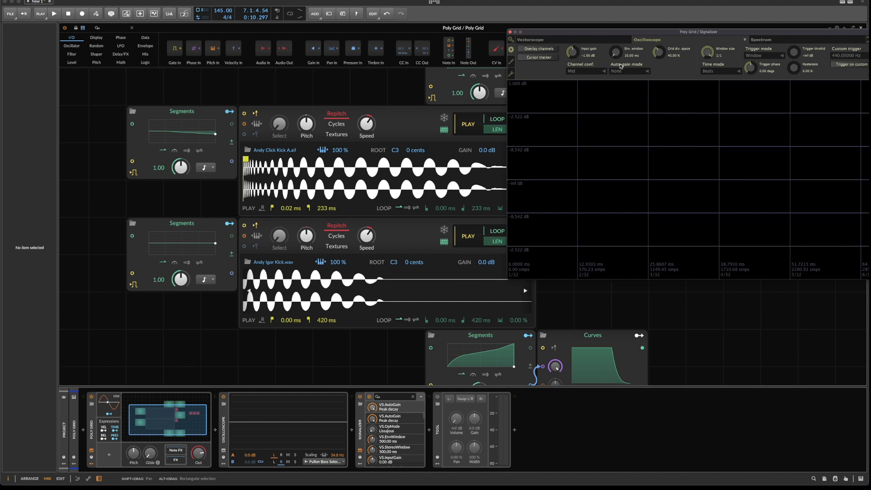
{"action": "left_click", "coordinate": [513, 75]}
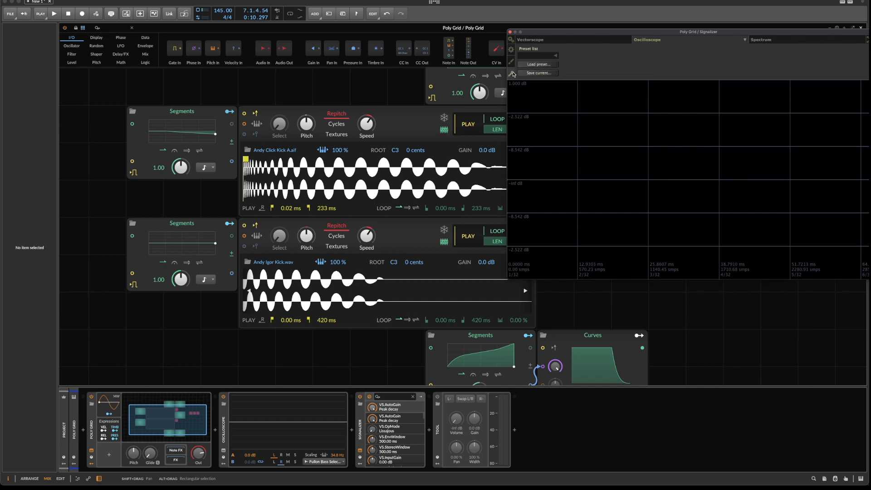
{"action": "left_click", "coordinate": [539, 56]}
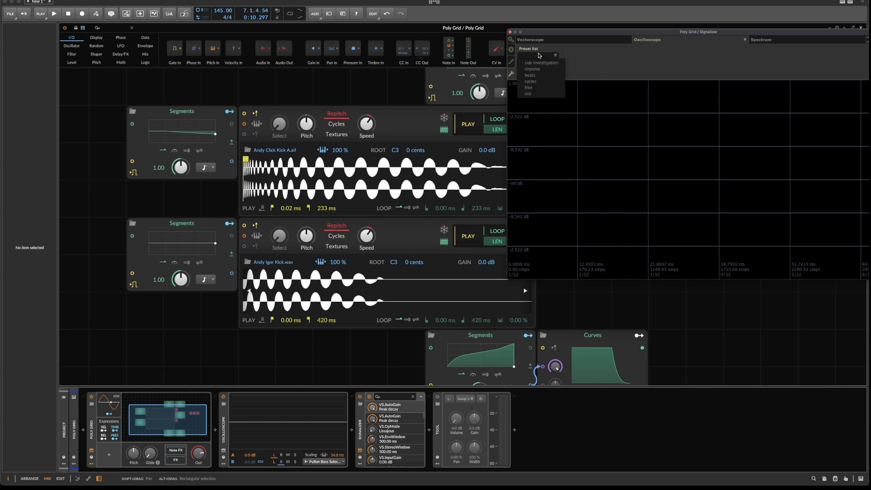
{"action": "left_click", "coordinate": [545, 76]}
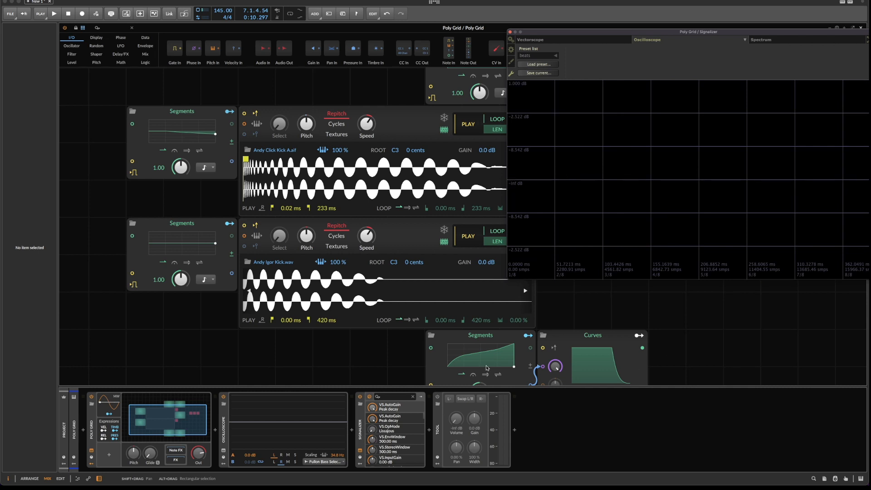
Play the combined kick and examine the start of its waveform up close in the Signalizer
{"action": "key", "text": "space"}
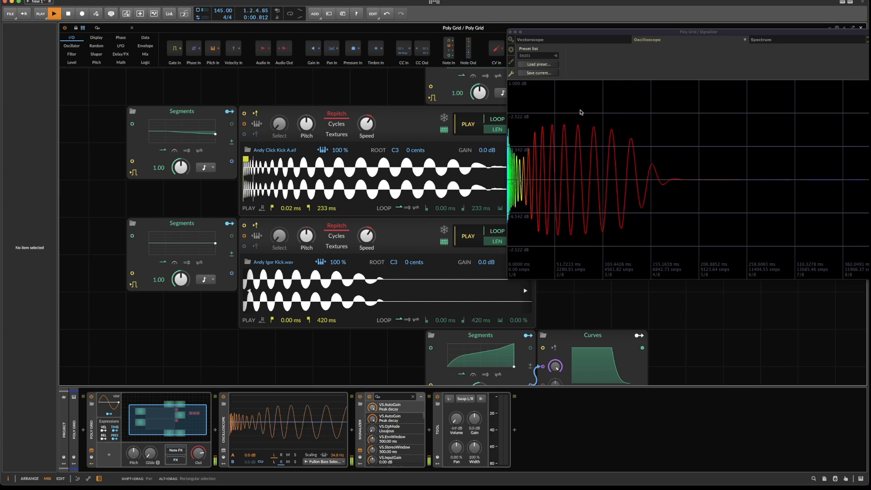
{"action": "left_click_drag", "start_coordinate": [544, 172], "coordinate": [807, 131]}
{"action": "left_click_drag", "start_coordinate": [604, 123], "coordinate": [675, 115]}
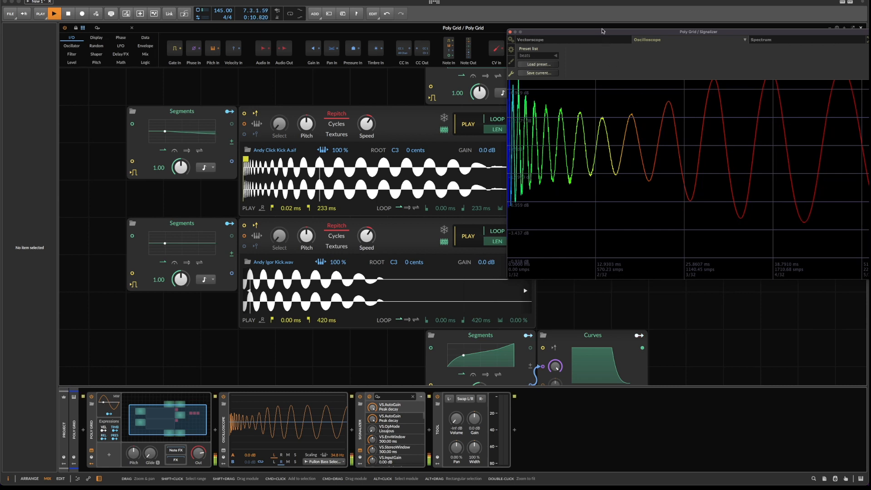
Try a vertical rise in the Blend's Segments curve and compare the click-to-body transition in the Signalizer
{"action": "left_click_drag", "start_coordinate": [605, 33], "coordinate": [836, 17]}
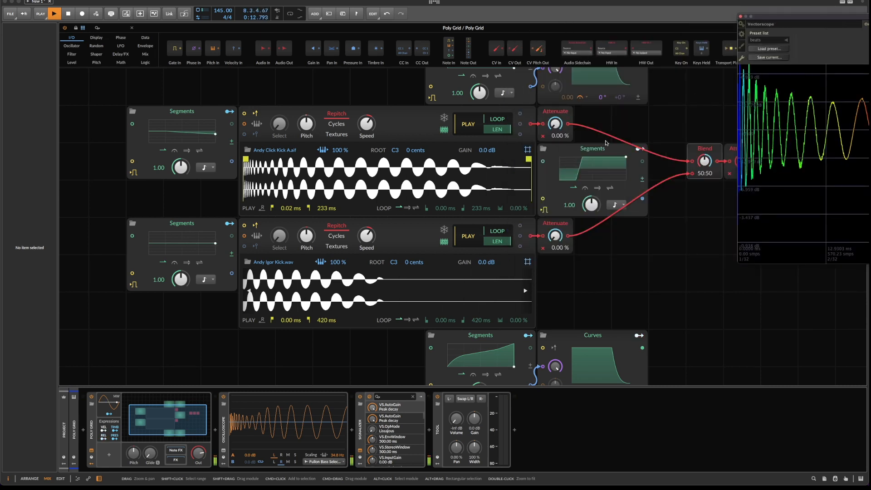
{"action": "left_click", "coordinate": [576, 178]}
{"action": "left_click_drag", "start_coordinate": [569, 150], "coordinate": [558, 150]}
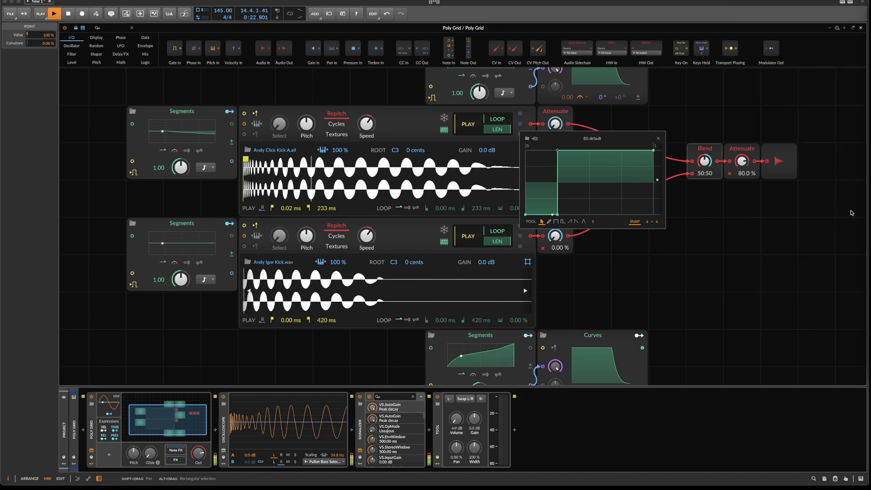
{"action": "left_click", "coordinate": [867, 212]}
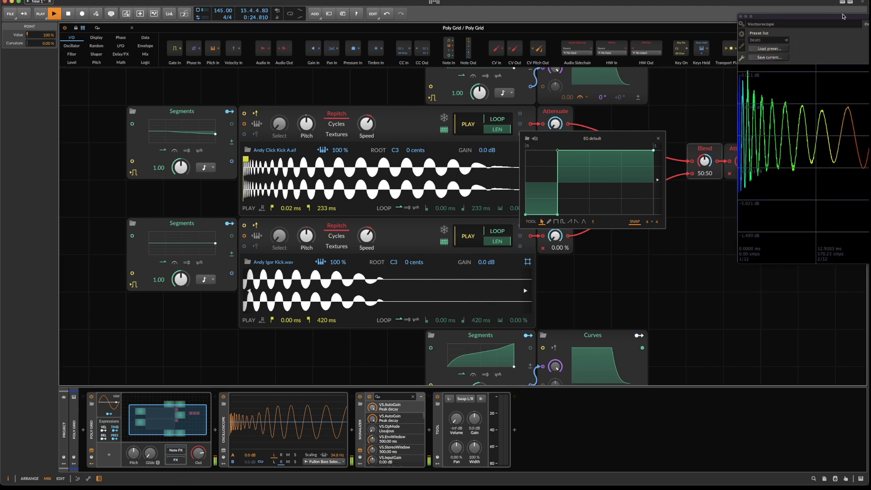
{"action": "left_click_drag", "start_coordinate": [846, 20], "coordinate": [268, 35]}
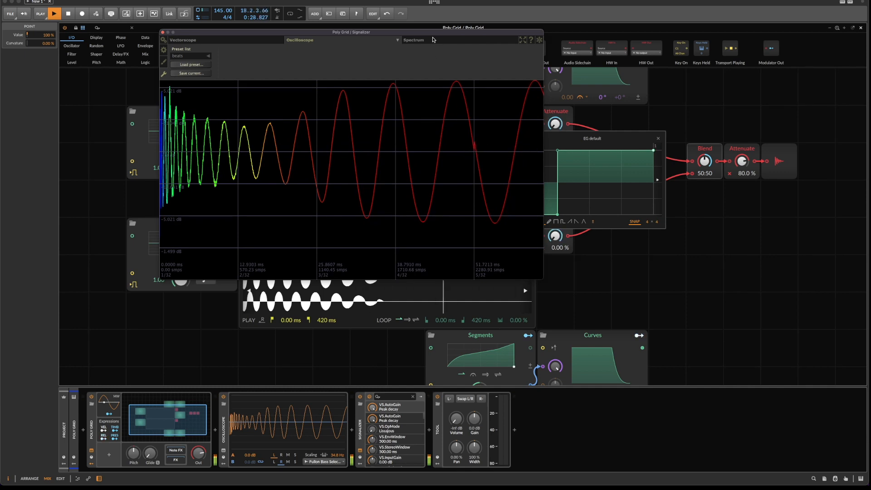
{"action": "left_click_drag", "start_coordinate": [430, 36], "coordinate": [720, 3]}
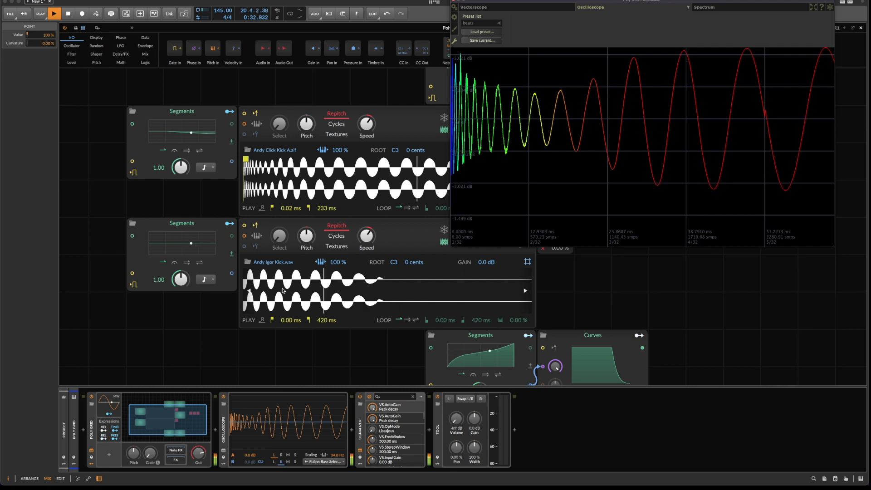
Move the play start of the Andy Igor Kick sample to 0.26 ms, skipping its initial transient
{"action": "left_click_drag", "start_coordinate": [289, 299], "coordinate": [507, 285]}
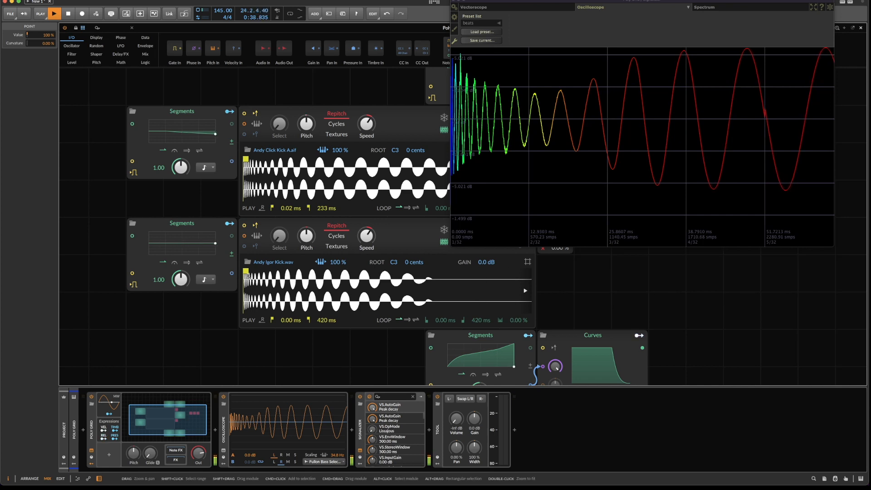
{"action": "left_click_drag", "start_coordinate": [246, 278], "coordinate": [435, 282]}
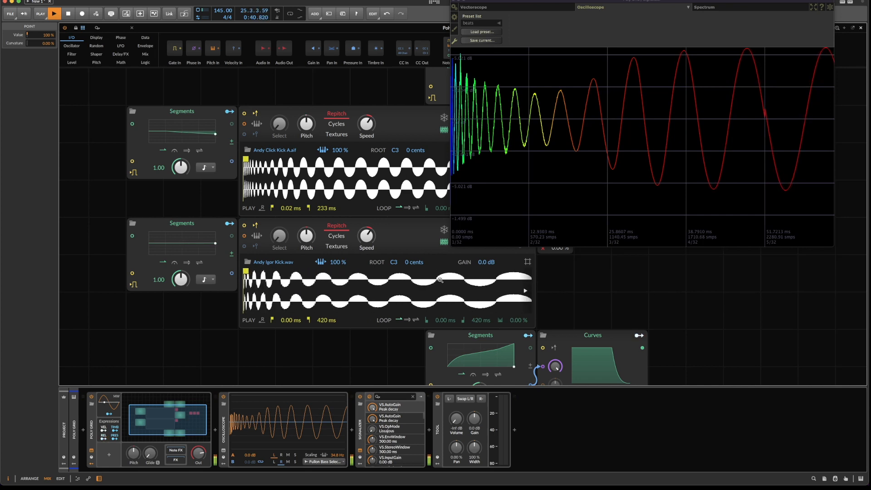
{"action": "left_click_drag", "start_coordinate": [249, 278], "coordinate": [335, 152]}
{"action": "left_click_drag", "start_coordinate": [246, 159], "coordinate": [233, 160]}
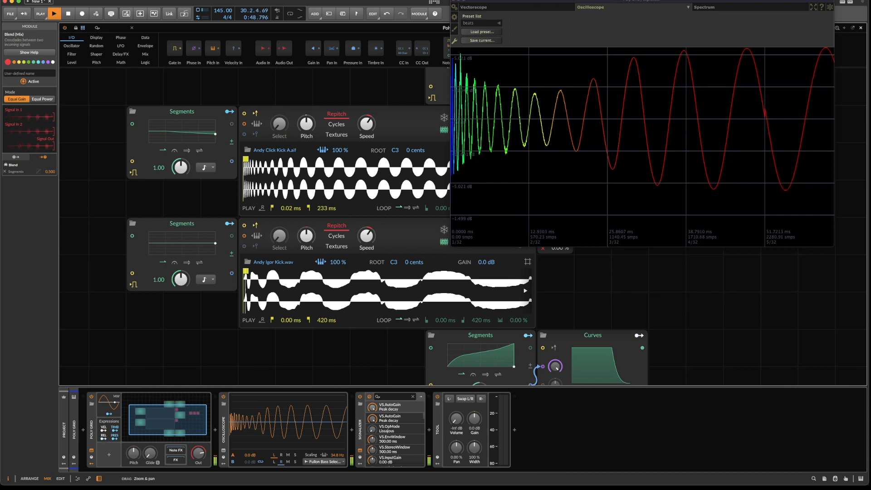
{"action": "left_click_drag", "start_coordinate": [247, 278], "coordinate": [249, 255]}
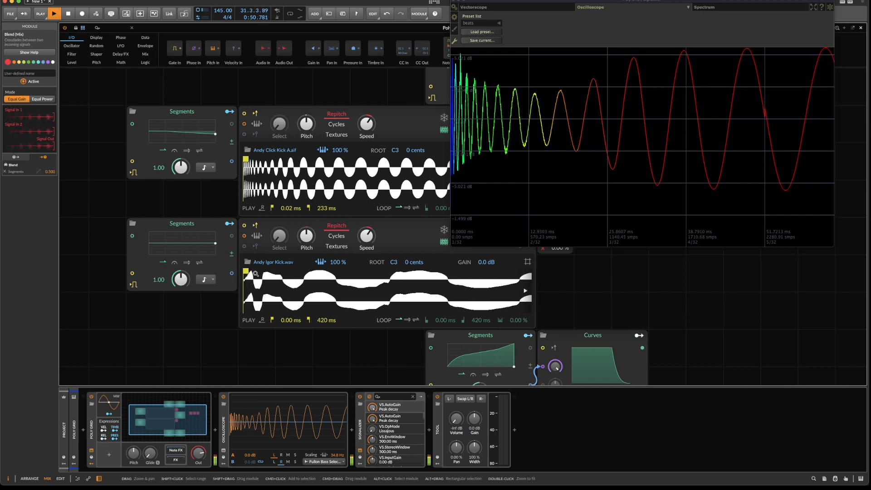
{"action": "left_click_drag", "start_coordinate": [246, 272], "coordinate": [290, 269]}
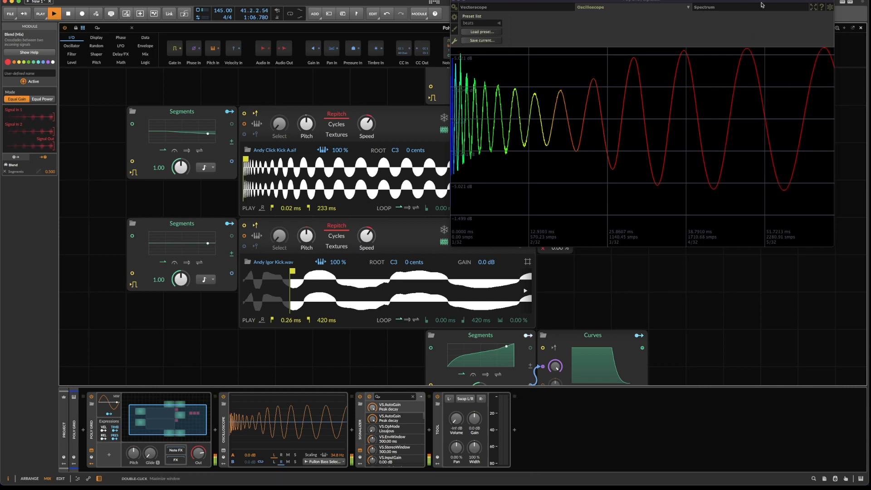
Soften the vertical step in the Blend's Segments curve into a short ramp, and close the Signalizer and the curve editor
{"action": "left_click_drag", "start_coordinate": [471, 5], "coordinate": [771, 4]}
{"action": "left_click", "coordinate": [599, 162]}
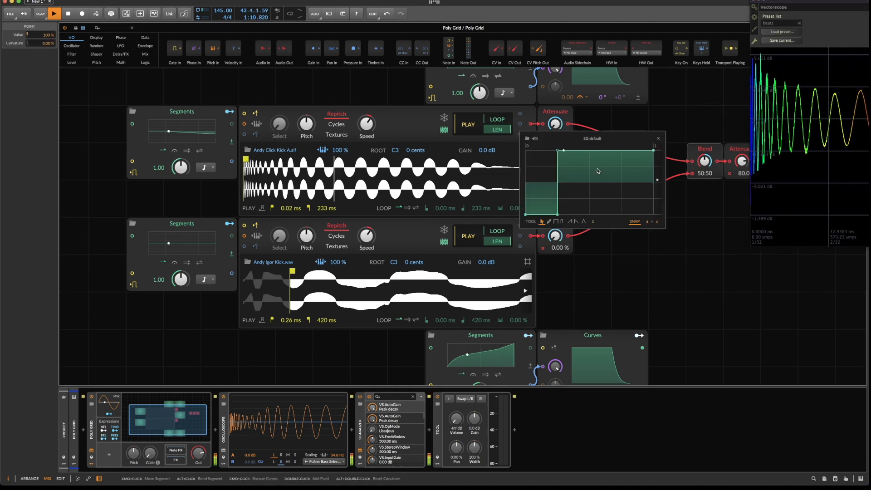
{"action": "left_click_drag", "start_coordinate": [558, 150], "coordinate": [563, 150]}
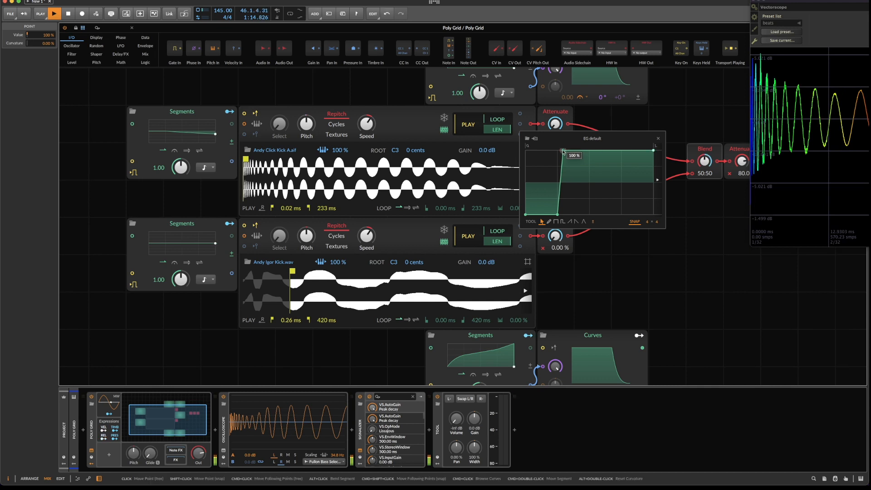
{"action": "left_click", "coordinate": [754, 1]}
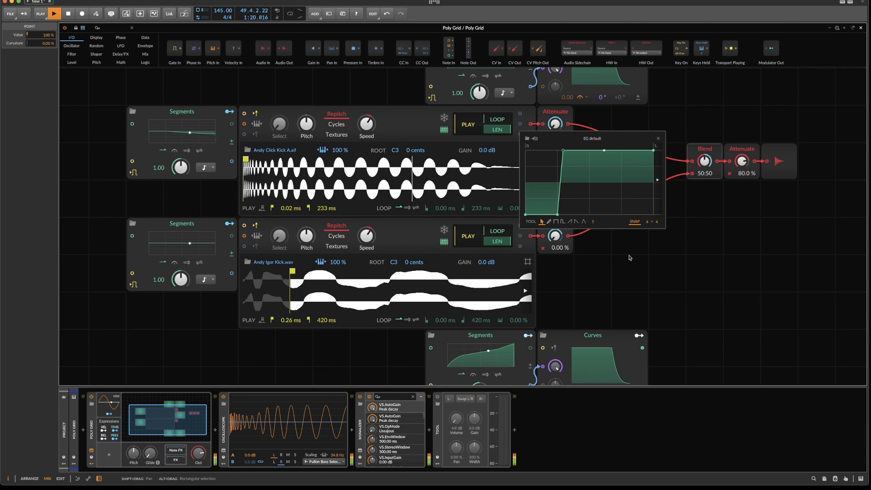
{"action": "key", "text": "space"}
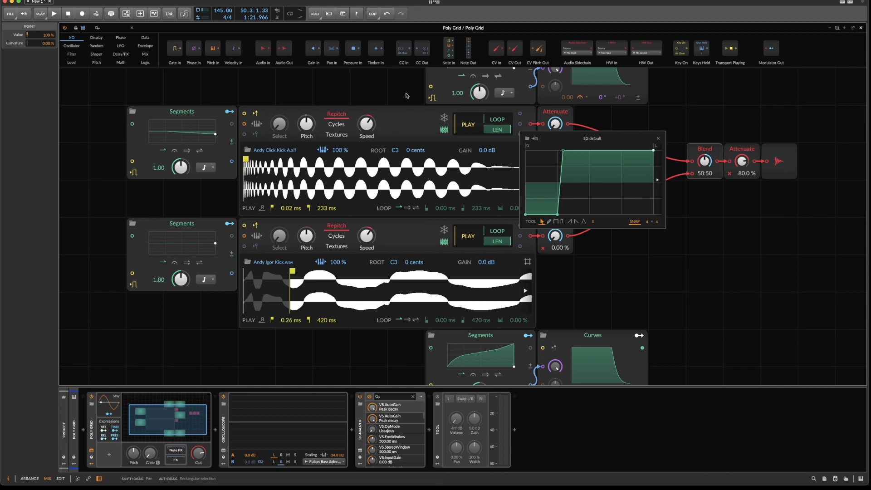
{"action": "left_click", "coordinate": [658, 139]}
{"action": "double_click", "coordinate": [444, 301]}
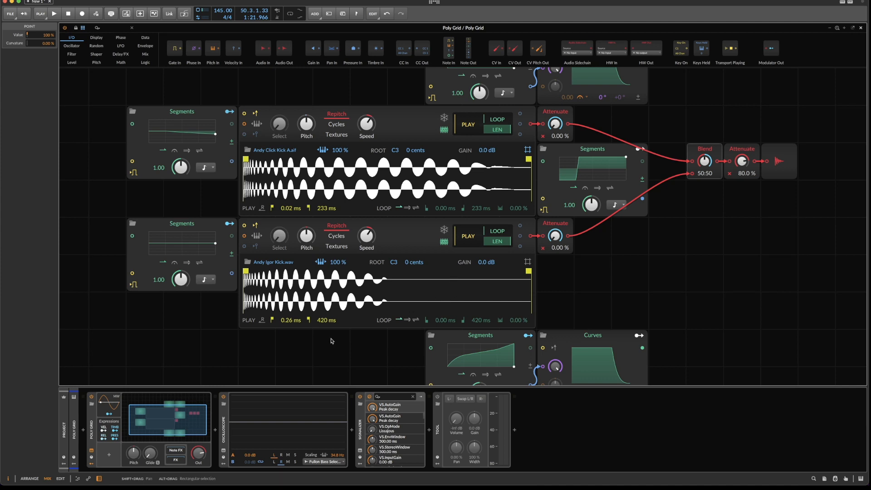
Duplicate the Andy Igor Kick Sampler to create a third layer below the existing modules
{"action": "scroll", "coordinate": [330, 340], "scroll_direction": "down", "scroll_amount": 5}
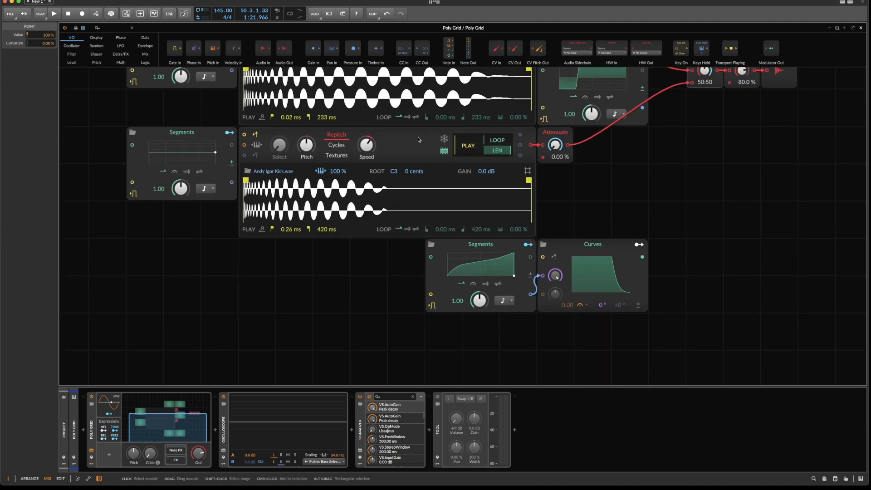
{"action": "left_click", "coordinate": [418, 140]}
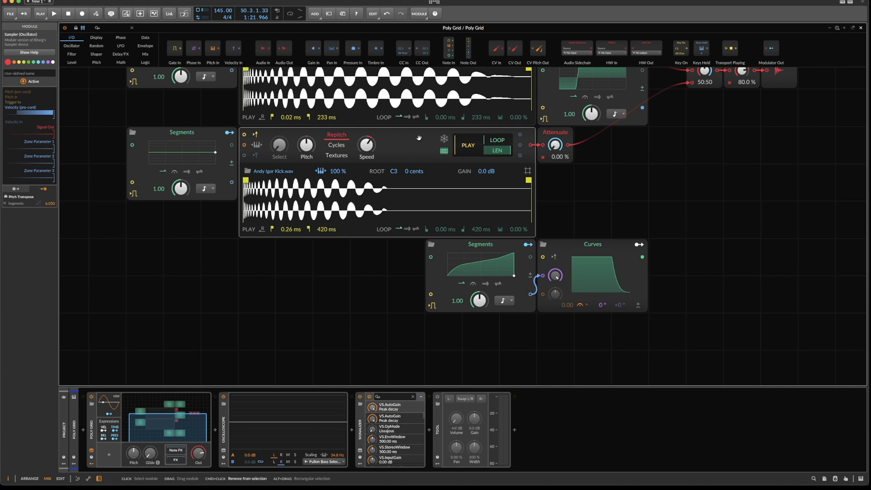
{"action": "key", "text": "super+d"}
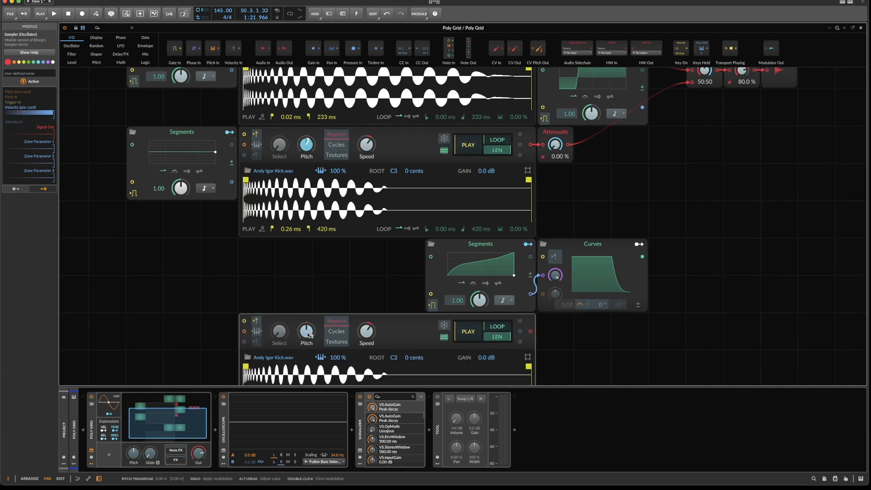
{"action": "scroll", "coordinate": [229, 275], "scroll_direction": "down", "scroll_amount": 2}
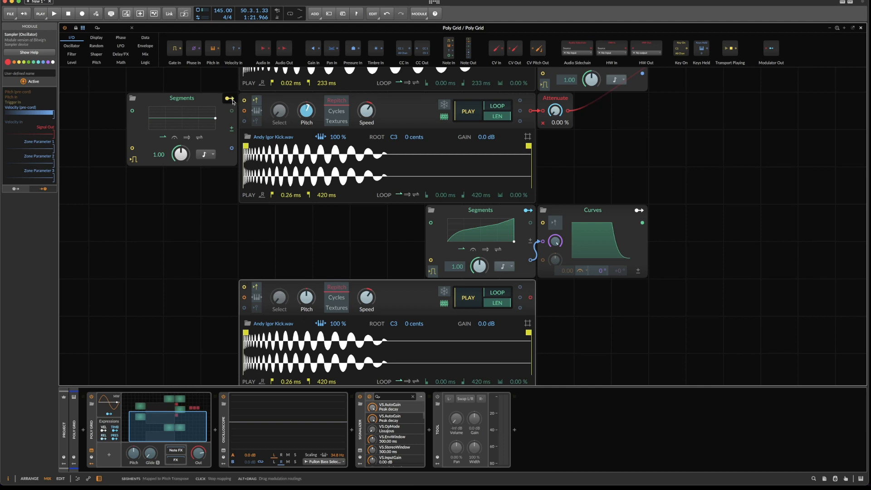
Search for "close", preview several closed hats and load CLOSED_HAT5.wav into the duplicated Sampler
{"action": "left_click", "coordinate": [248, 323]}
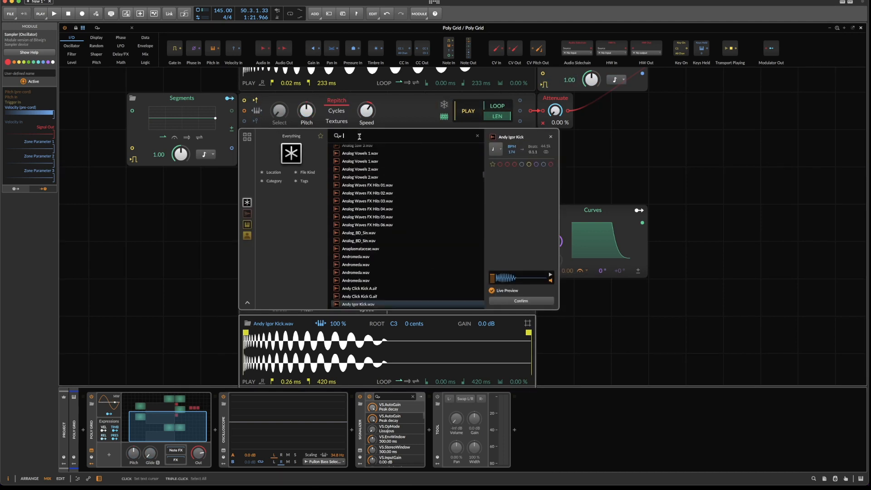
{"action": "type", "text": "clo"}
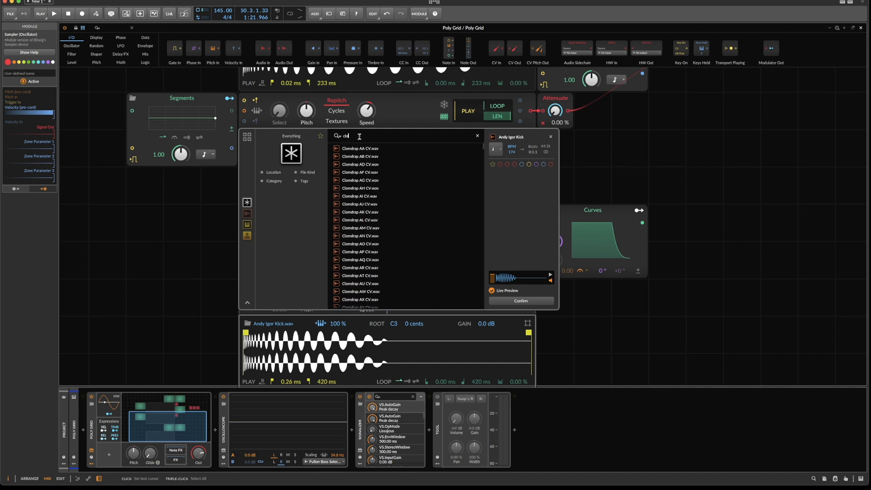
{"action": "type", "text": "se"}
{"action": "key", "text": "Down"}
{"action": "left_click", "coordinate": [364, 157]}
{"action": "left_click", "coordinate": [364, 171]}
{"action": "left_click", "coordinate": [363, 181]}
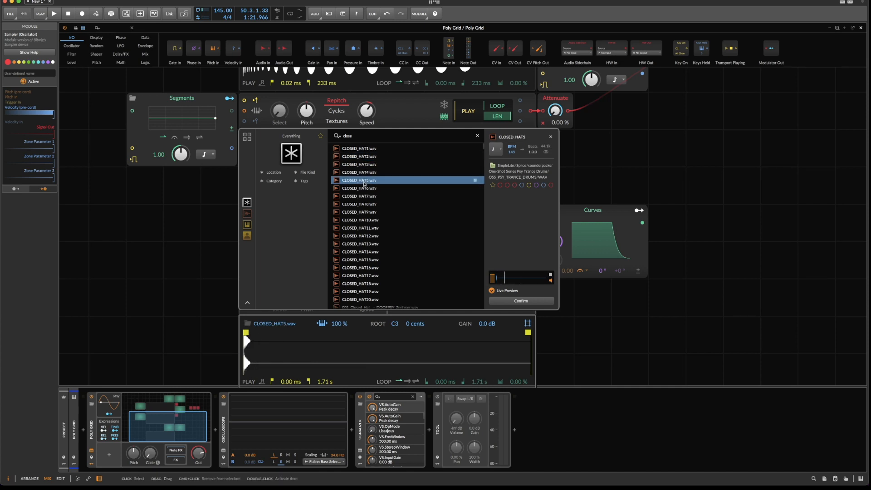
{"action": "left_click", "coordinate": [364, 187]}
{"action": "left_click", "coordinate": [363, 181]}
{"action": "left_click", "coordinate": [520, 302]}
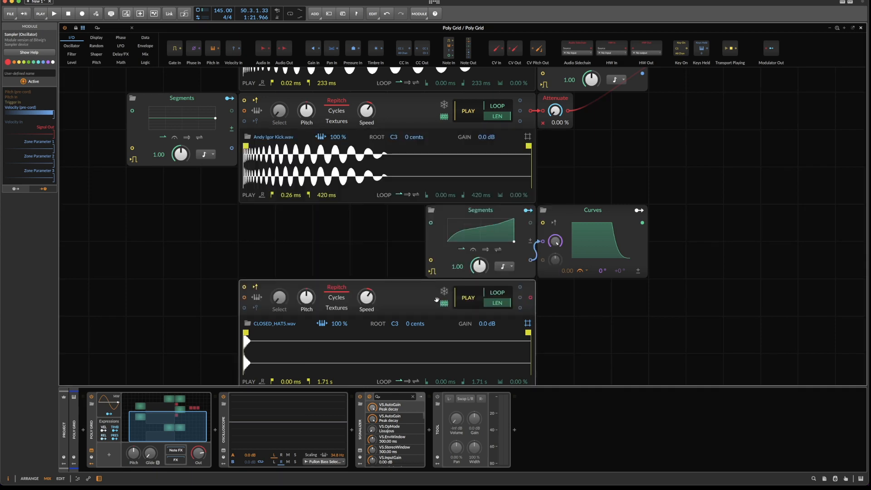
Shift the 80% Attenuate and the output module away from the Blend to free space between them
{"action": "scroll", "coordinate": [437, 299], "scroll_direction": "down", "scroll_amount": 2}
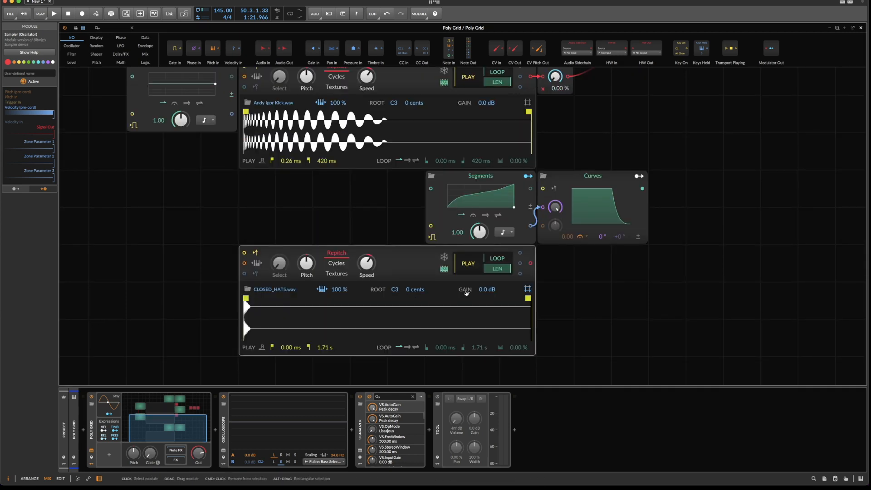
{"action": "scroll", "coordinate": [466, 293], "scroll_direction": "up", "scroll_amount": 4}
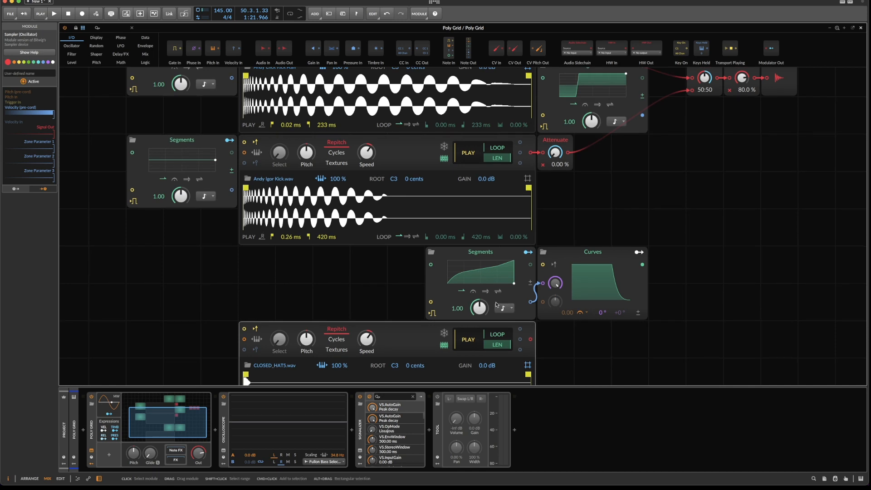
{"action": "scroll", "coordinate": [497, 304], "scroll_direction": "up", "scroll_amount": 3}
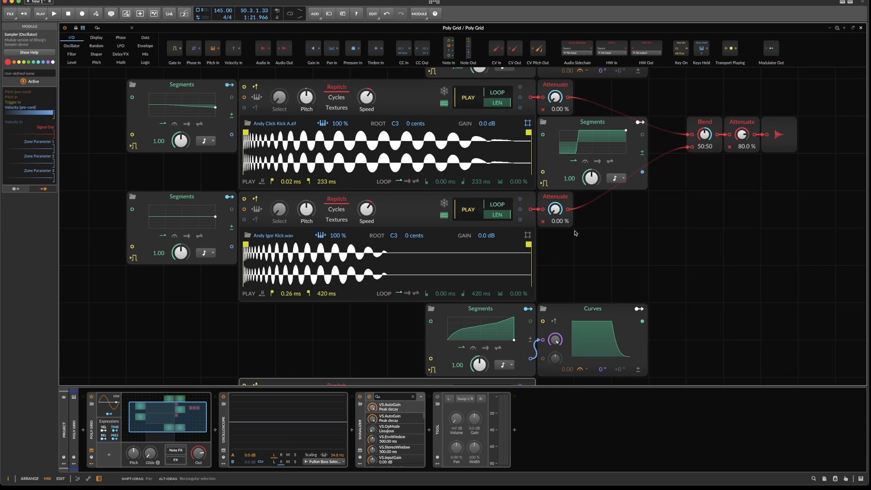
{"action": "left_click_drag", "start_coordinate": [740, 80], "coordinate": [782, 125]}
{"action": "scroll", "coordinate": [514, 350], "scroll_direction": "down", "scroll_amount": 4}
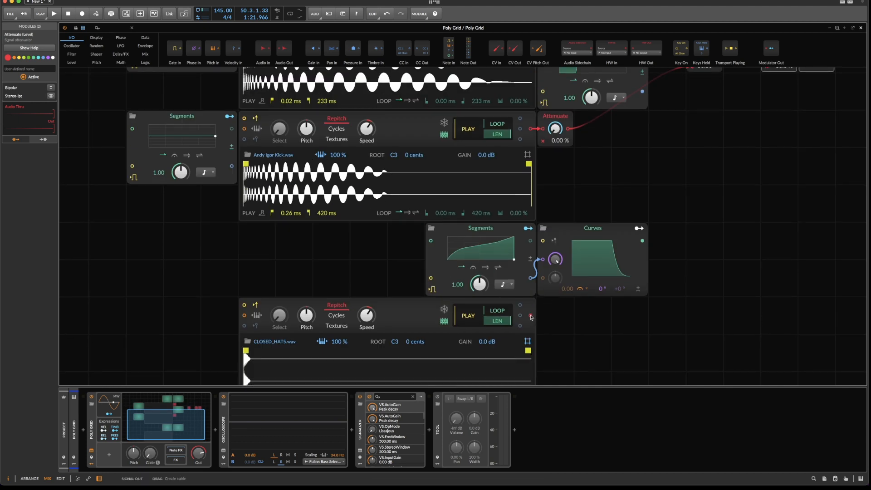
Merge the hat Sampler's output with the Blend through a Mixer ahead of the 80% Attenuate, and solo the hat channel for playback
{"action": "left_click_drag", "start_coordinate": [540, 324], "coordinate": [768, 117]}
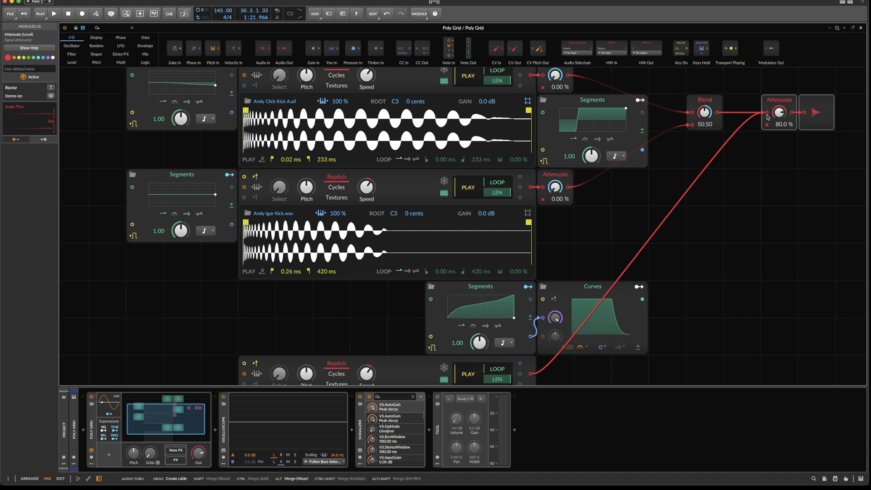
{"action": "left_click_drag", "start_coordinate": [767, 117], "coordinate": [767, 117]}
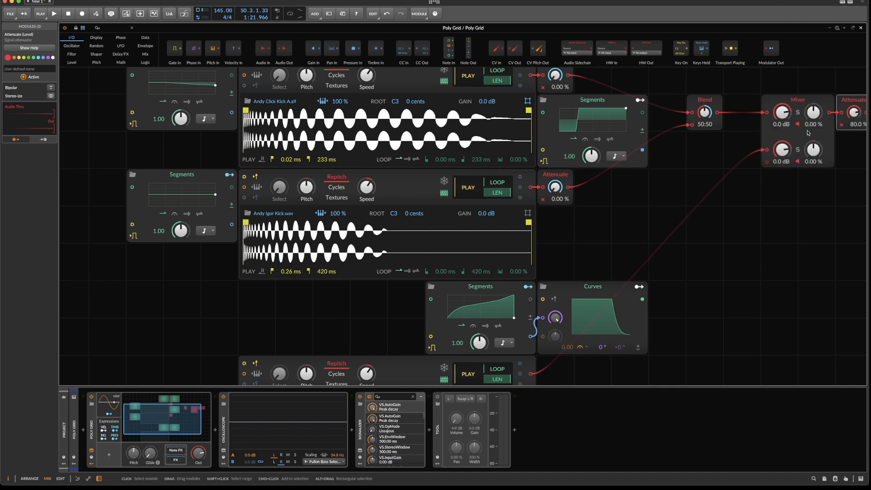
{"action": "left_click", "coordinate": [799, 150]}
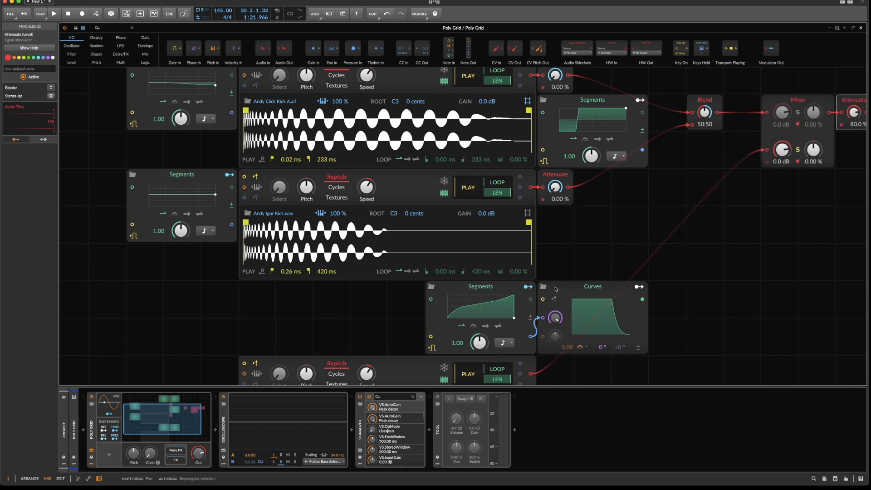
{"action": "key", "text": "space"}
{"action": "scroll", "coordinate": [547, 287], "scroll_direction": "down", "scroll_amount": 5}
{"action": "scroll", "coordinate": [548, 286], "scroll_direction": "up", "scroll_amount": 1}
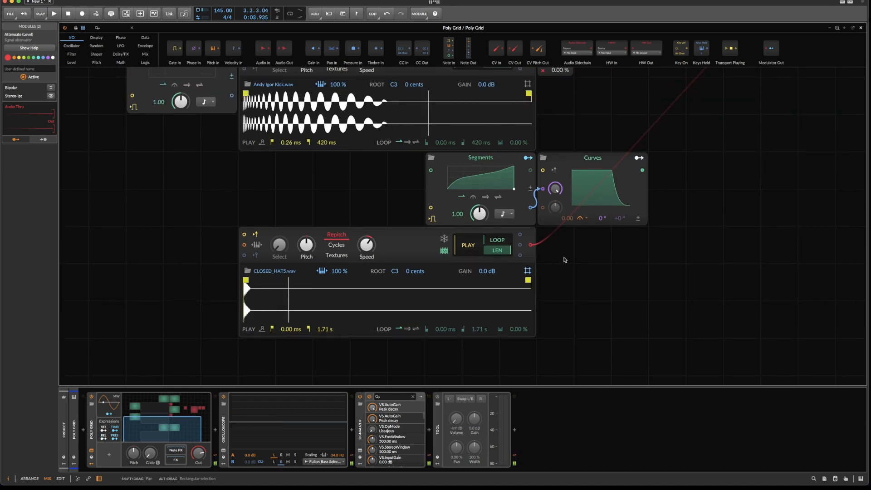
{"action": "key", "text": "space"}
Insert a High-pass filter after the hat Sampler with slope 4 and a 1.44 kHz cutoff, leaving free space between the two modules
{"action": "right_click", "coordinate": [560, 247]}
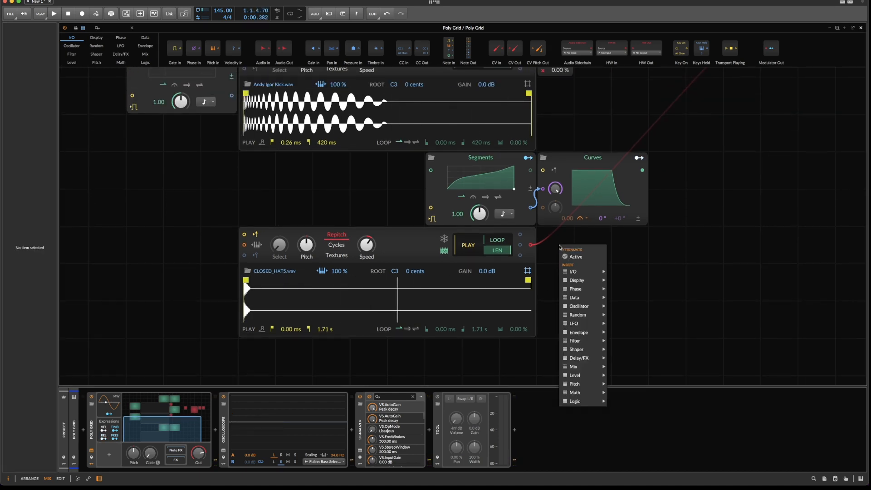
{"action": "mouse_move", "coordinate": [609, 346]}
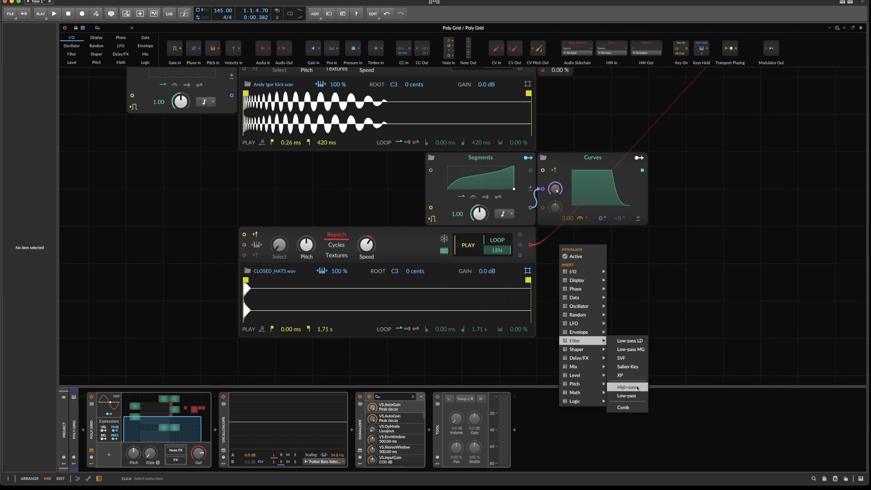
{"action": "left_click", "coordinate": [633, 387]}
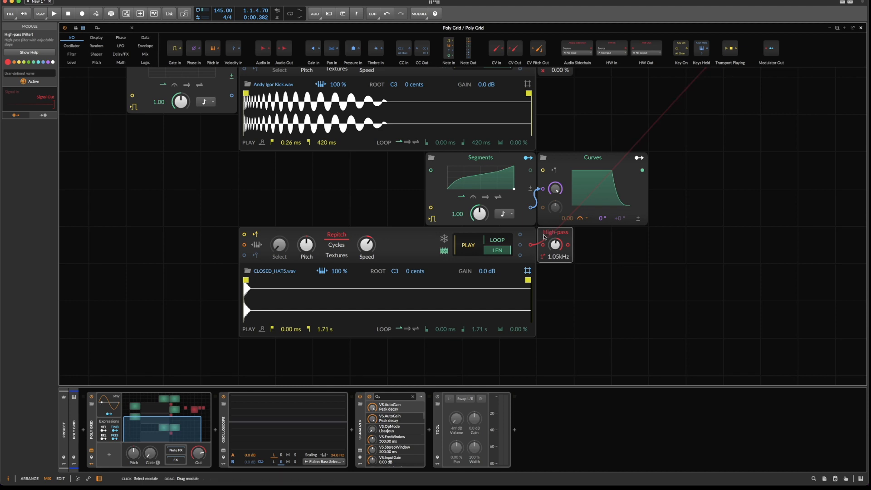
{"action": "scroll", "coordinate": [555, 248], "scroll_direction": "up", "scroll_amount": 2}
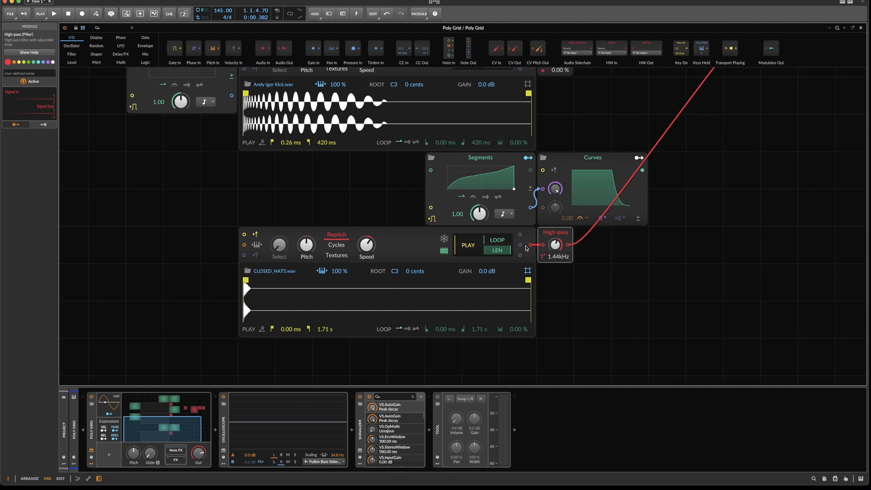
{"action": "left_click_drag", "start_coordinate": [543, 257], "coordinate": [542, 245]}
{"action": "left_click_drag", "start_coordinate": [546, 234], "coordinate": [621, 234]}
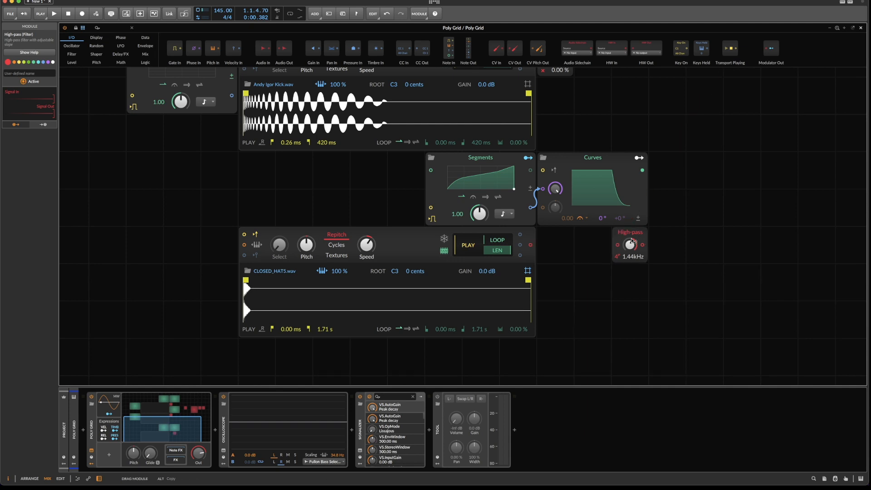
Insert an AD envelope between the hat Sampler and the High-pass, directly beside the Sampler, with its attack at 0.00 ms
{"action": "right_click", "coordinate": [578, 263]}
{"action": "mouse_move", "coordinate": [592, 350]}
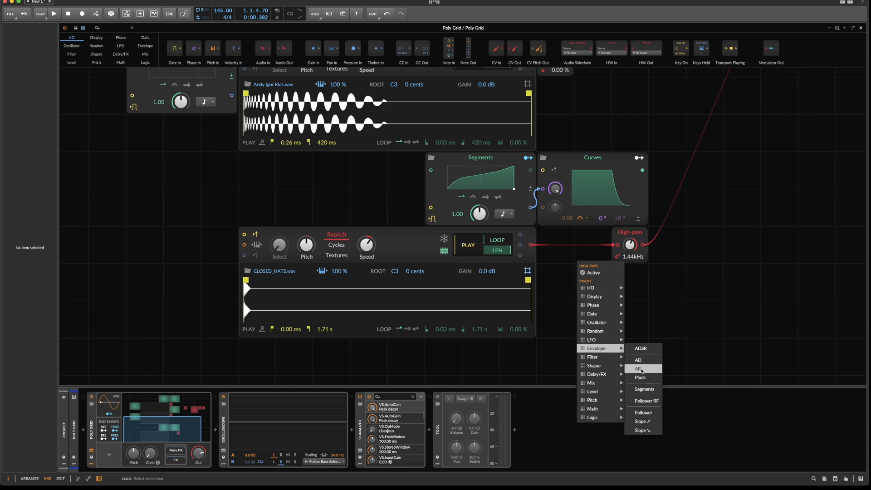
{"action": "left_click", "coordinate": [638, 359]}
{"action": "left_click", "coordinate": [581, 233]}
{"action": "left_click", "coordinate": [590, 259]}
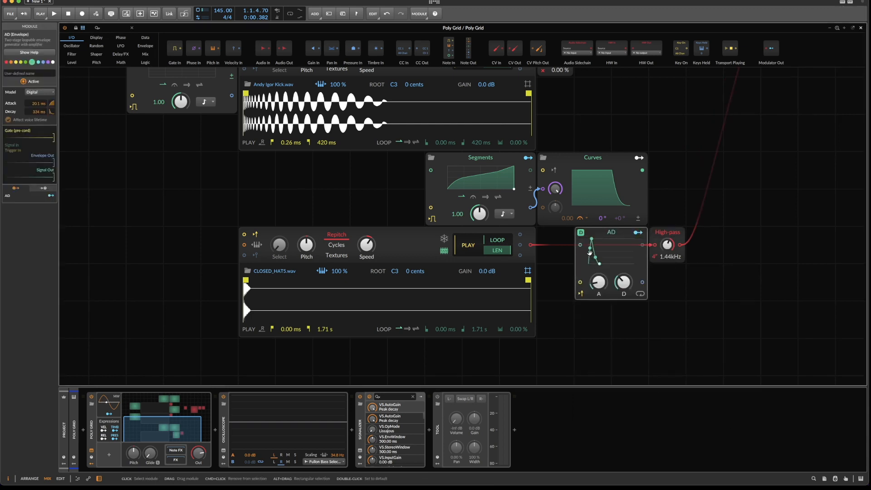
{"action": "left_click_drag", "start_coordinate": [594, 234], "coordinate": [530, 246]}
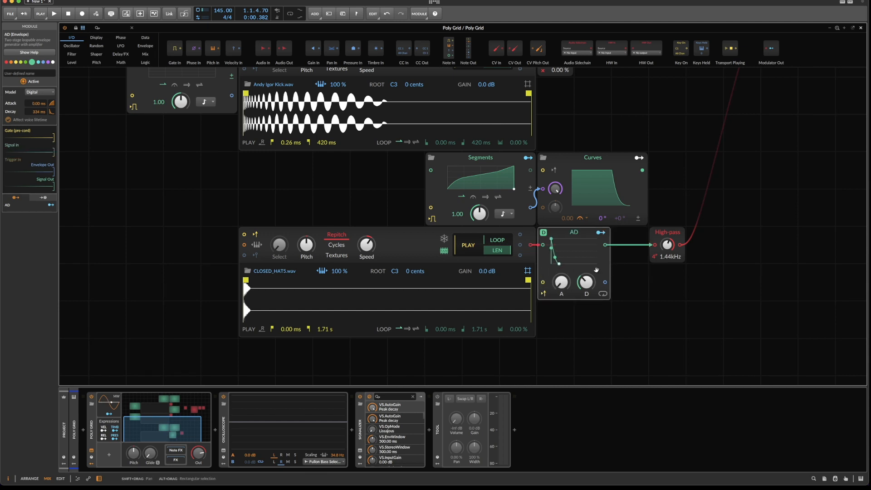
Shorten the AD envelope's decay to 2.41 ms and adjust its decay curve during playback
{"action": "key", "text": "space"}
{"action": "left_click_drag", "start_coordinate": [575, 284], "coordinate": [576, 318]}
{"action": "left_click_drag", "start_coordinate": [586, 282], "coordinate": [586, 285]}
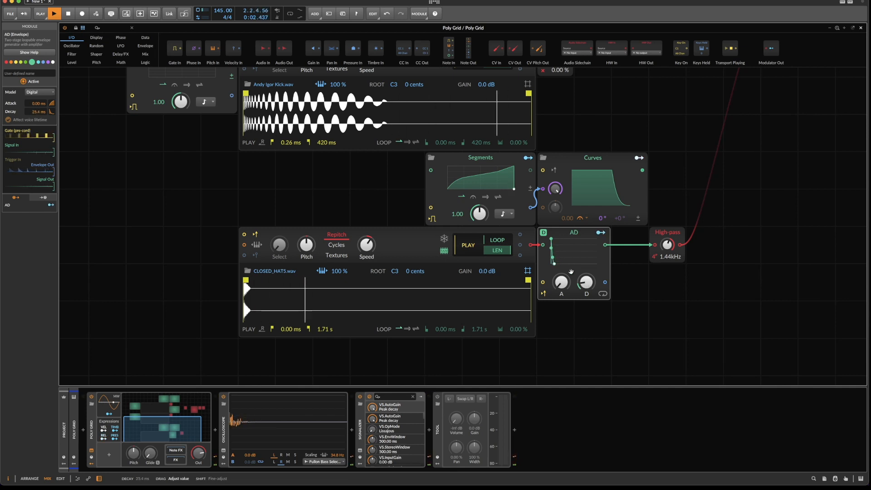
{"action": "left_click_drag", "start_coordinate": [554, 258], "coordinate": [564, 255]}
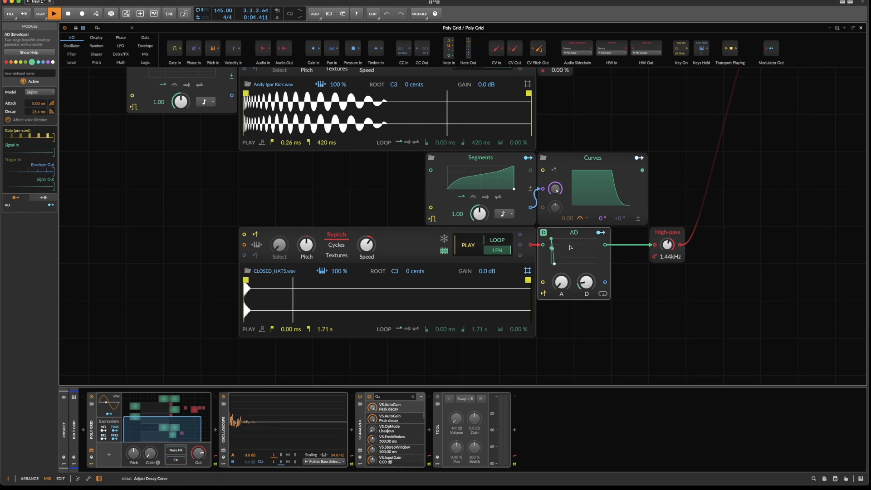
{"action": "left_click_drag", "start_coordinate": [586, 283], "coordinate": [586, 299]}
{"action": "key", "text": "space"}
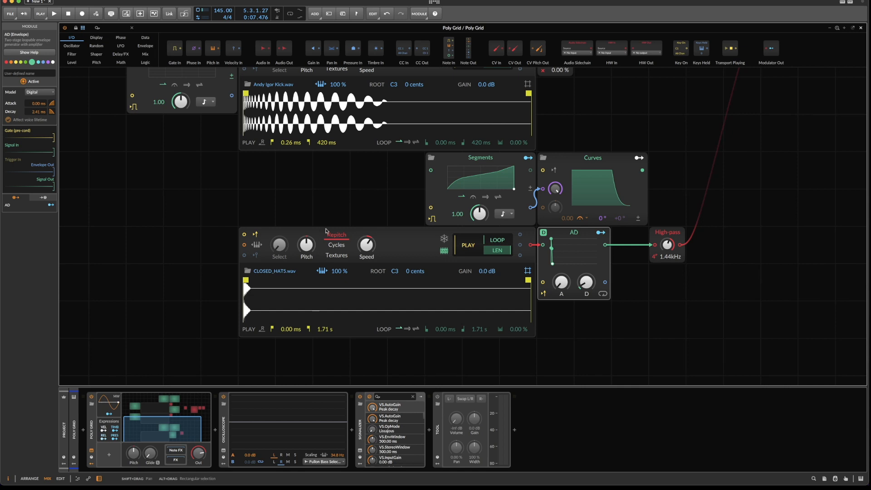
Try lowering the hat Sampler's pitch to -10.60 st during playback, and reset it to the default
{"action": "key", "text": "space"}
{"action": "mouse_move", "coordinate": [311, 250]}
{"action": "left_mouse_down"}
{"action": "mouse_move", "coordinate": [311, 227]}
{"action": "mouse_move", "coordinate": [311, 264]}
{"action": "left_mouse_up"}
{"action": "key", "text": "space"}
{"action": "double_click", "coordinate": [311, 250]}
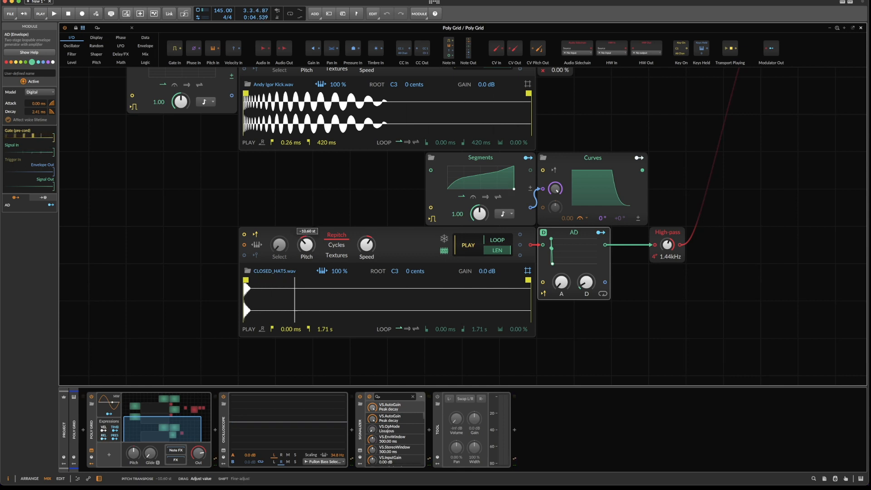
Unsolo the hat channel in the Mixer and toggle the channel during playback to compare the kick with and without it
{"action": "scroll", "coordinate": [801, 181], "scroll_direction": "up", "scroll_amount": 2}
{"action": "scroll", "coordinate": [801, 182], "scroll_direction": "up", "scroll_amount": 10}
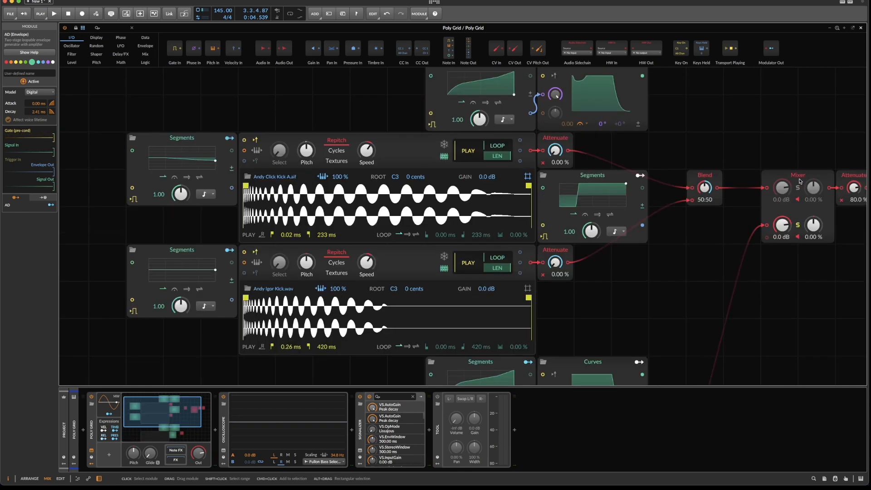
{"action": "left_click", "coordinate": [798, 225]}
{"action": "key", "text": "space"}
{"action": "scroll", "coordinate": [844, 144], "scroll_direction": "down", "scroll_amount": 4}
{"action": "left_click", "coordinate": [798, 175]}
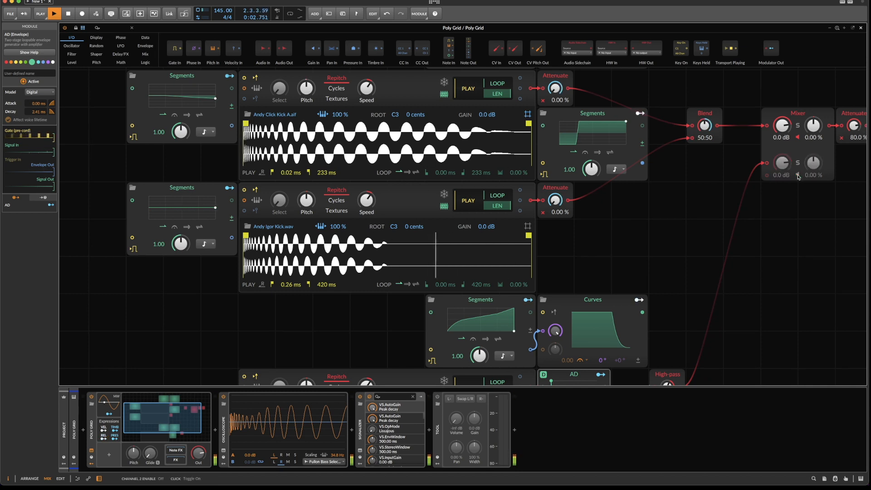
Tune the hat Sampler's pitch slightly upward and set the AD envelope's decay to 1.91 ms
{"action": "scroll", "coordinate": [767, 195], "scroll_direction": "down", "scroll_amount": 7}
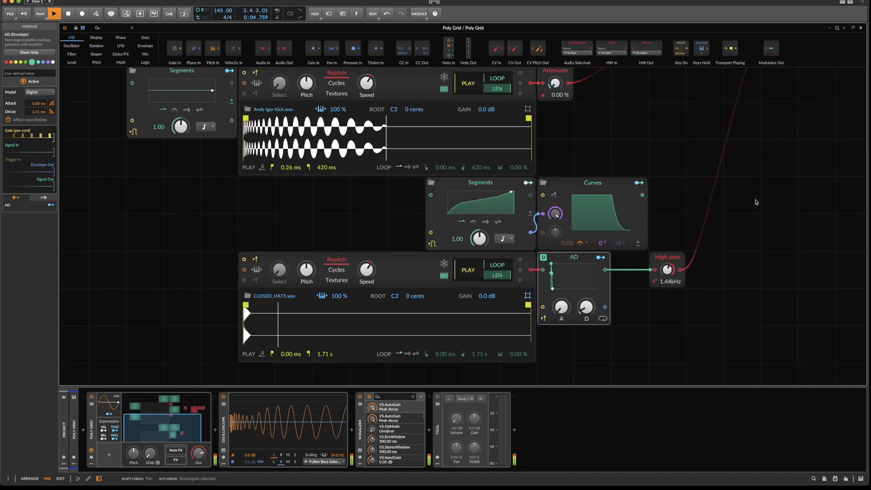
{"action": "mouse_move", "coordinate": [306, 270]}
{"action": "left_mouse_down"}
{"action": "mouse_move", "coordinate": [307, 280]}
{"action": "mouse_move", "coordinate": [306, 245]}
{"action": "mouse_move", "coordinate": [306, 278]}
{"action": "left_mouse_up"}
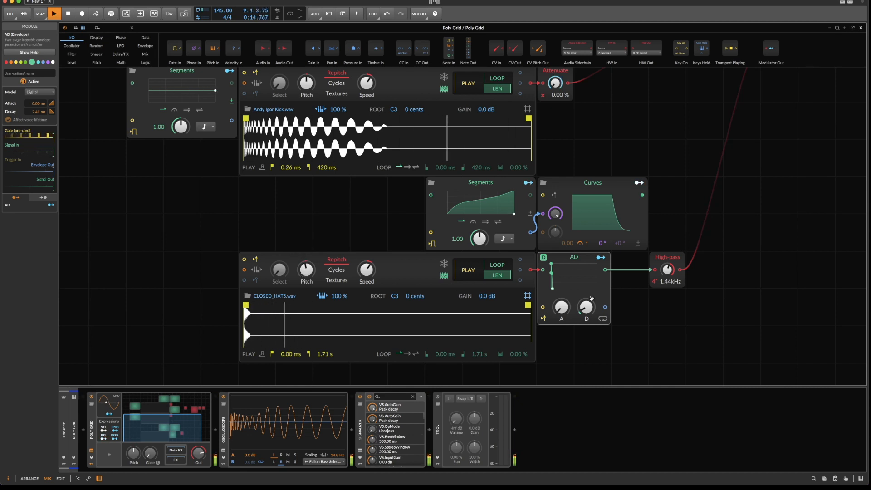
{"action": "left_click_drag", "start_coordinate": [586, 307], "coordinate": [586, 309]}
{"action": "mouse_move", "coordinate": [306, 269]}
{"action": "left_mouse_down"}
{"action": "mouse_move", "coordinate": [306, 254]}
{"action": "mouse_move", "coordinate": [306, 264]}
{"action": "left_mouse_up"}
Raise the High-pass cutoff on the hat layer to 5.12 kHz
{"action": "scroll", "coordinate": [733, 219], "scroll_direction": "up", "scroll_amount": 5}
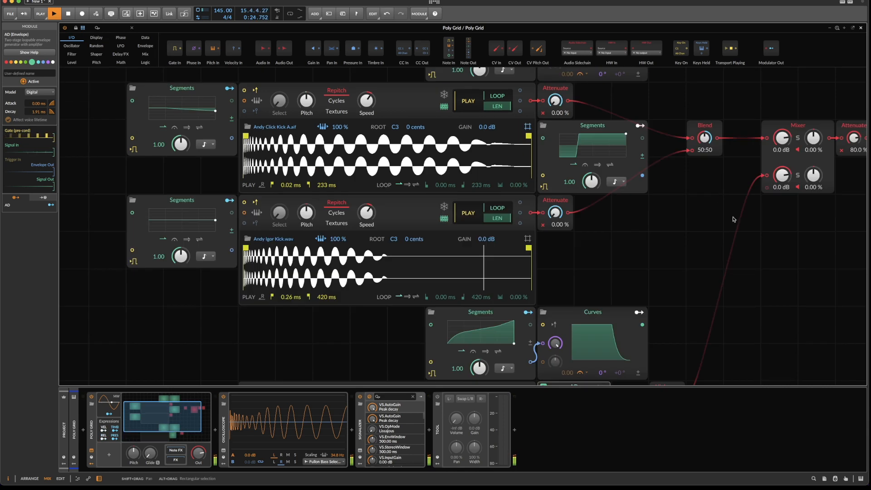
{"action": "scroll", "coordinate": [733, 220], "scroll_direction": "down", "scroll_amount": 6}
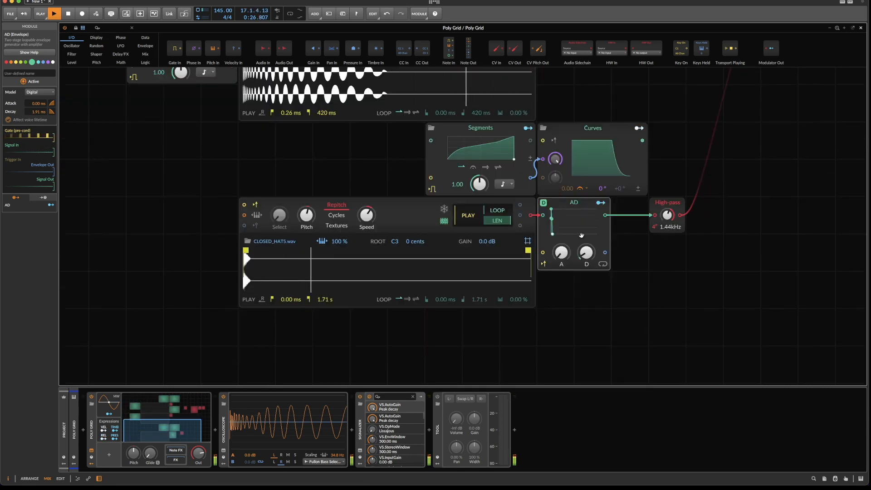
{"action": "left_click_drag", "start_coordinate": [668, 224], "coordinate": [669, 212]}
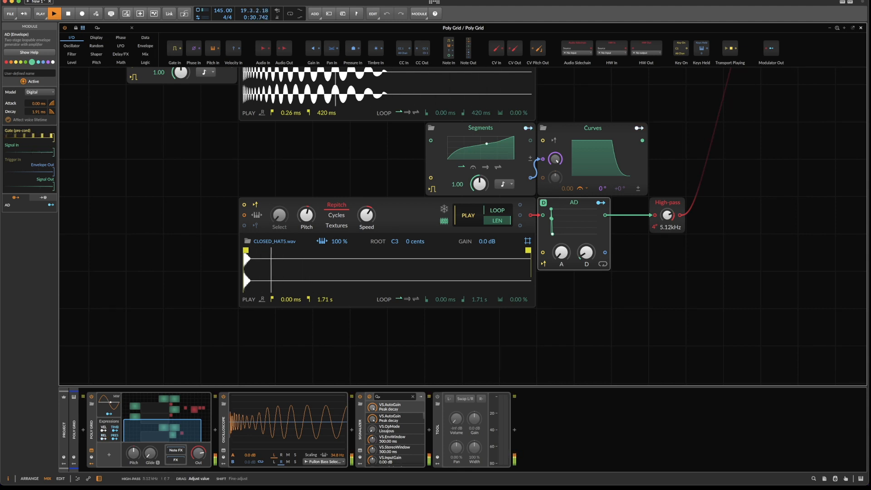
Compare the kick with the Mixer's hat channel disabled and re-enabled, and stop playback
{"action": "scroll", "coordinate": [780, 178], "scroll_direction": "up", "scroll_amount": 3}
{"action": "scroll", "coordinate": [781, 179], "scroll_direction": "up", "scroll_amount": 1}
{"action": "left_click", "coordinate": [798, 161]}
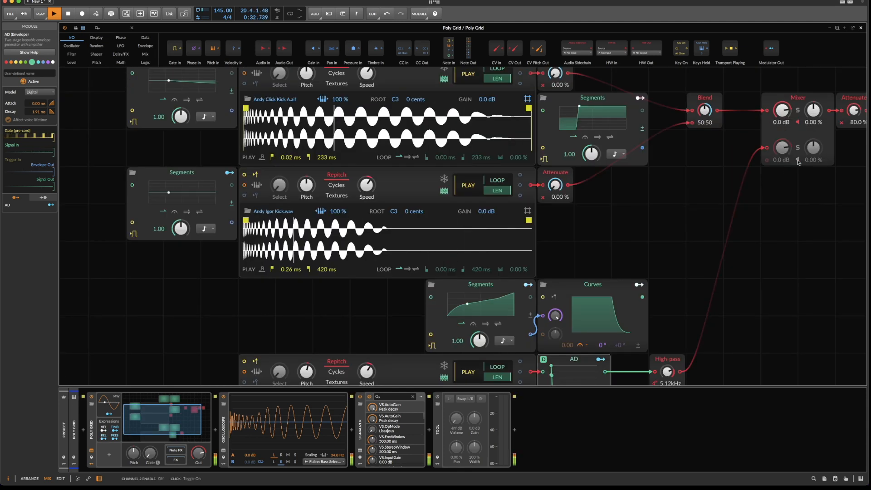
{"action": "left_click", "coordinate": [798, 161]}
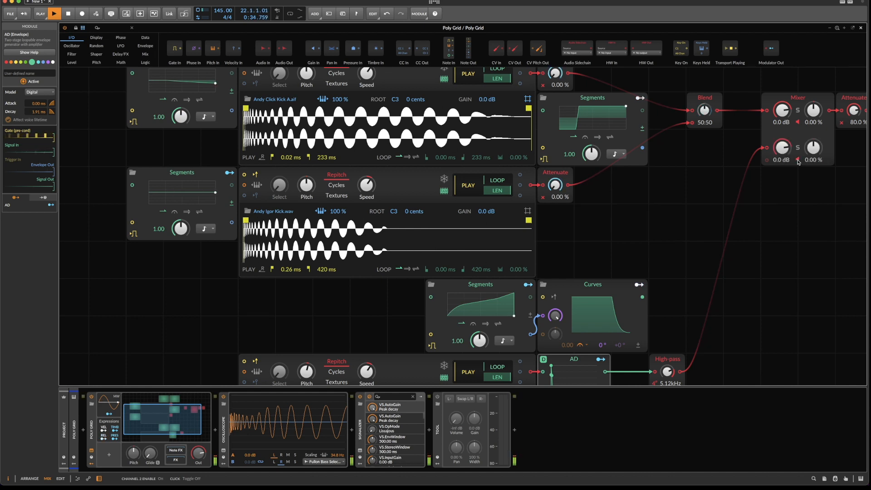
{"action": "key", "text": "space"}
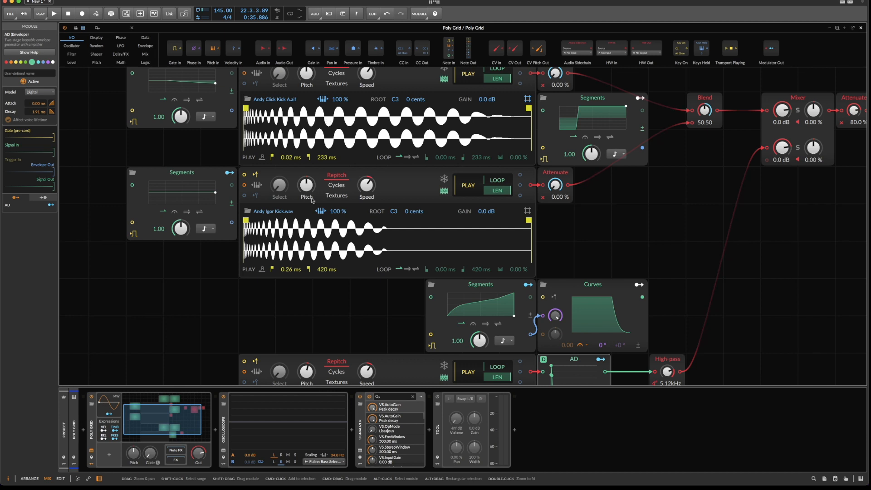
Examine the hat Sampler chain and the complete patch, from the three Sampler layers through the Blend and Mixer to the output
{"action": "scroll", "coordinate": [312, 200], "scroll_direction": "down", "scroll_amount": 2}
{"action": "scroll", "coordinate": [312, 205], "scroll_direction": "down", "scroll_amount": 6}
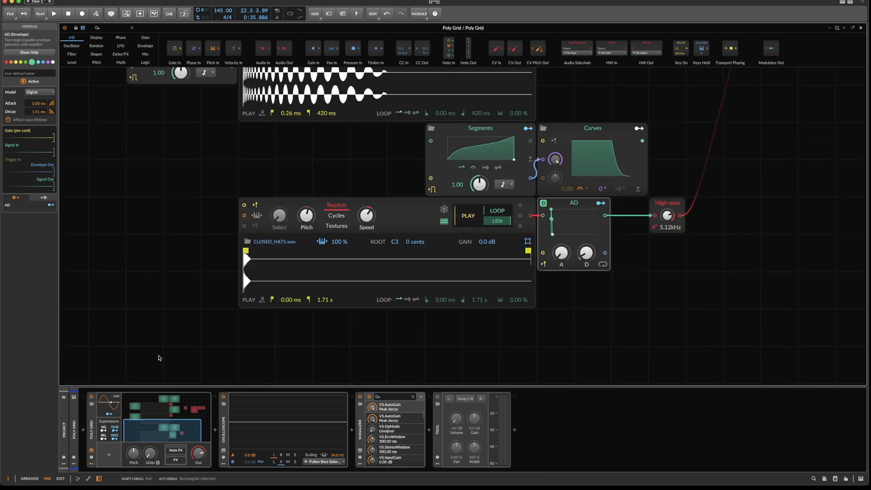
{"action": "left_click_drag", "start_coordinate": [230, 206], "coordinate": [191, 295]}
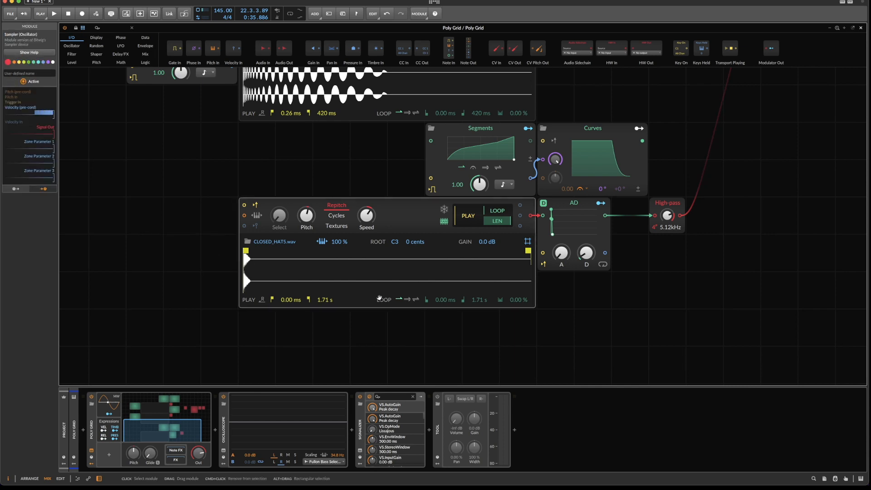
{"action": "scroll", "coordinate": [379, 298], "scroll_direction": "down", "scroll_amount": 3}
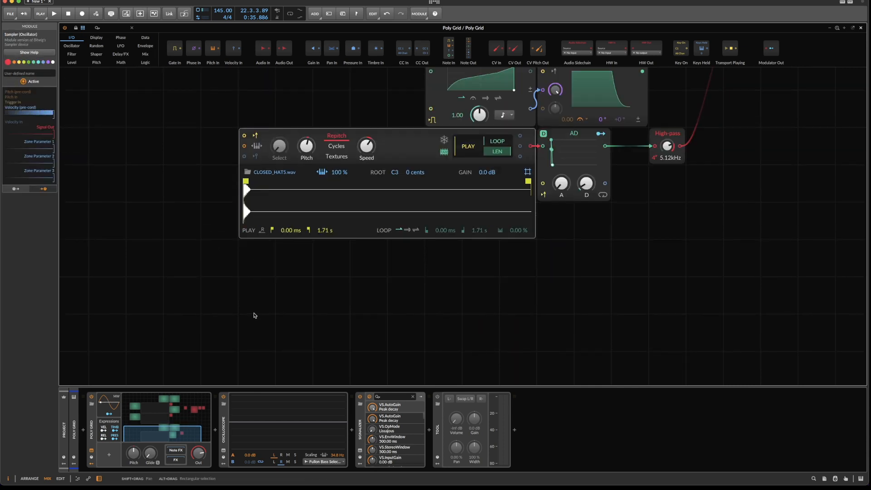
{"action": "scroll", "coordinate": [254, 315], "scroll_direction": "up", "scroll_amount": 5}
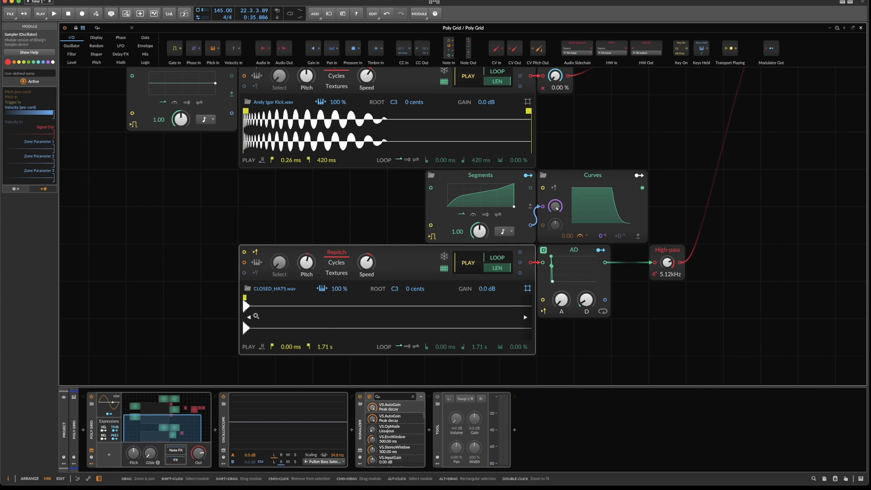
{"action": "left_click", "coordinate": [157, 222]}
{"action": "scroll", "coordinate": [146, 281], "scroll_direction": "up", "scroll_amount": 3}
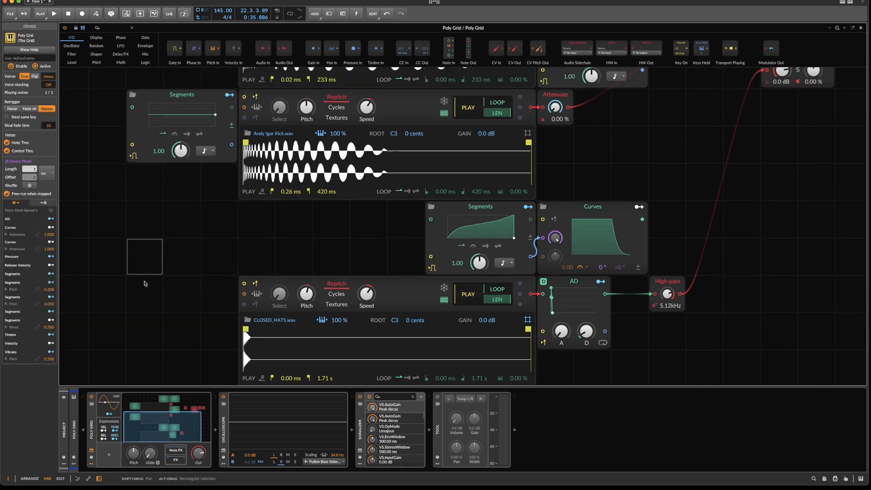
{"action": "scroll", "coordinate": [105, 201], "scroll_direction": "up", "scroll_amount": 5}
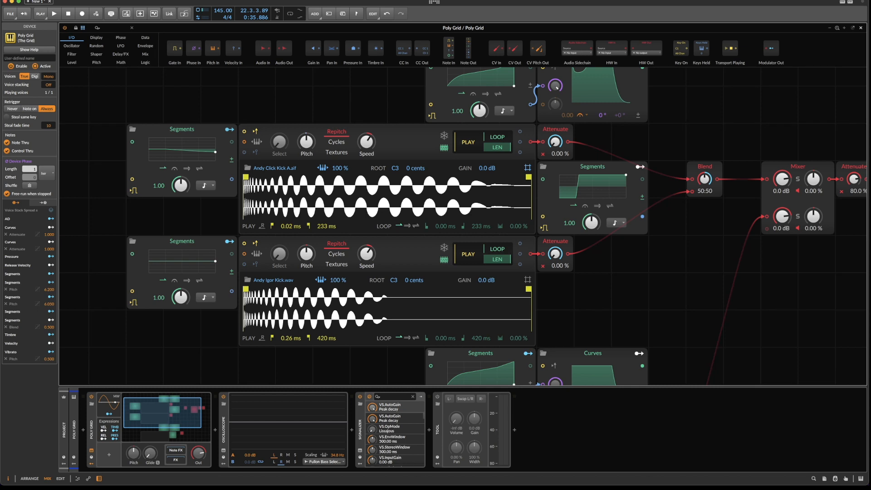
{"action": "left_click", "coordinate": [830, 28]}
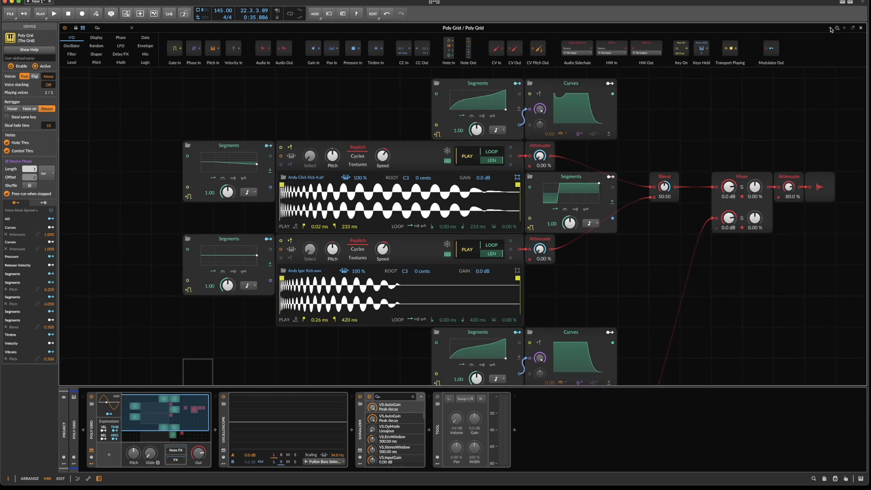
{"action": "left_click", "coordinate": [830, 28]}
{"action": "scroll", "coordinate": [659, 256], "scroll_direction": "down", "scroll_amount": 1}
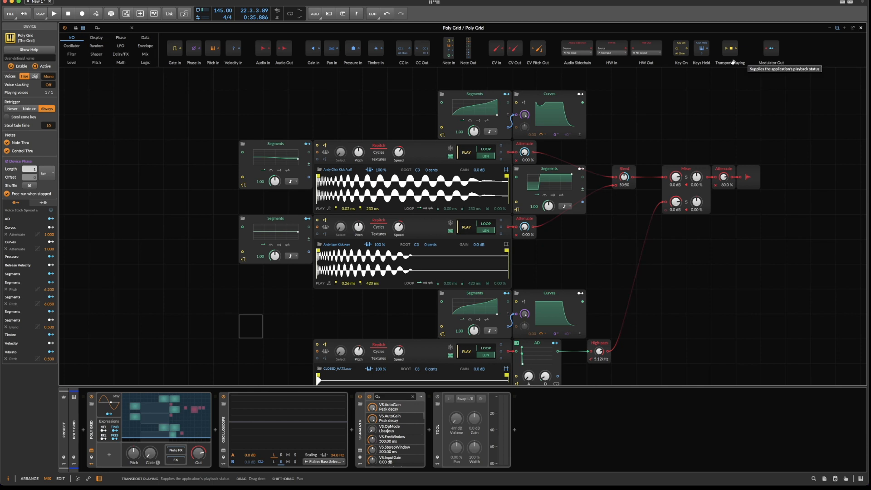
{"action": "left_click_drag", "start_coordinate": [338, 106], "coordinate": [375, 189]}
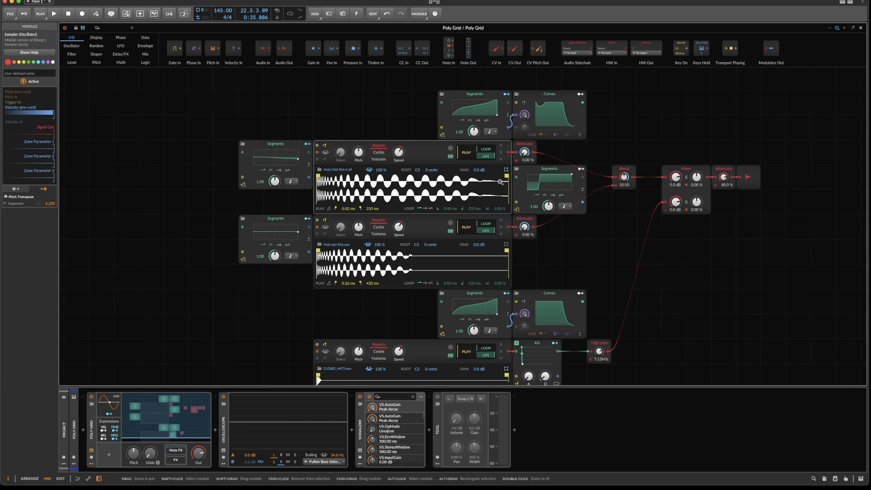
Examine the click layer's pitch Segments, its phase-driven Segments and Curves shapes, and the Segments curve that controls the Blend
{"action": "left_click", "coordinate": [263, 147]}
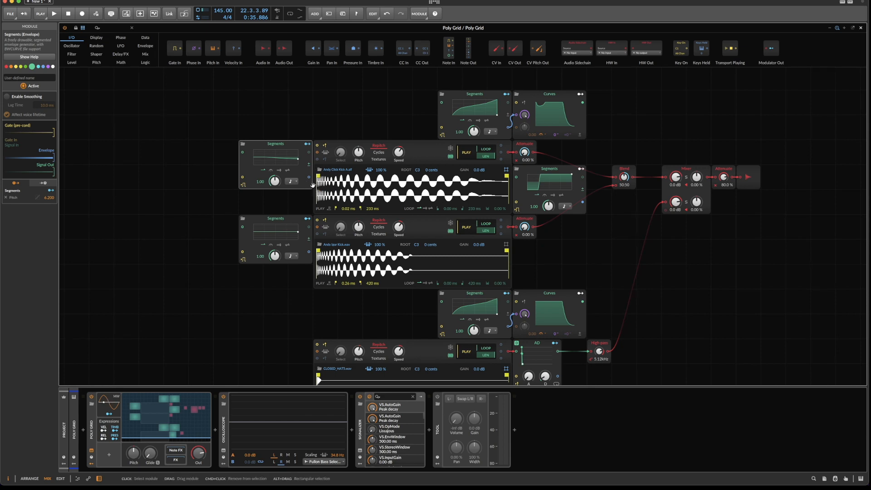
{"action": "left_click", "coordinate": [551, 117]}
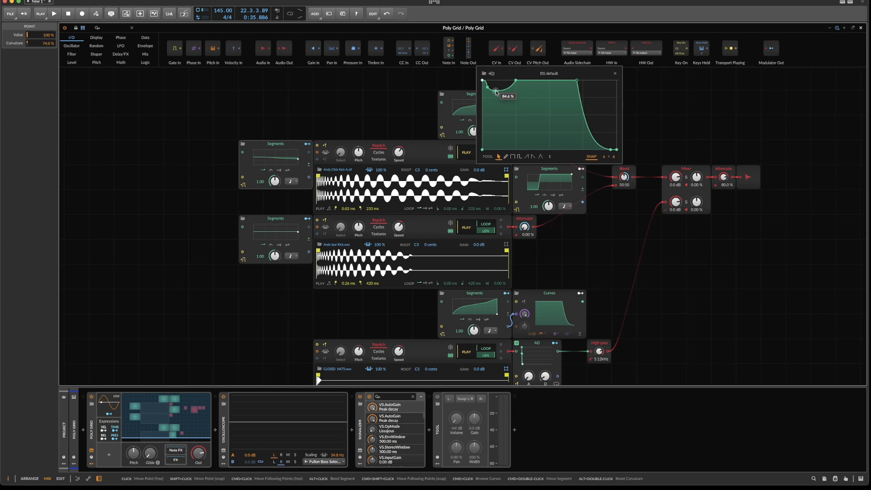
{"action": "left_click_drag", "start_coordinate": [427, 322], "coordinate": [562, 303]}
{"action": "left_click", "coordinate": [460, 114]}
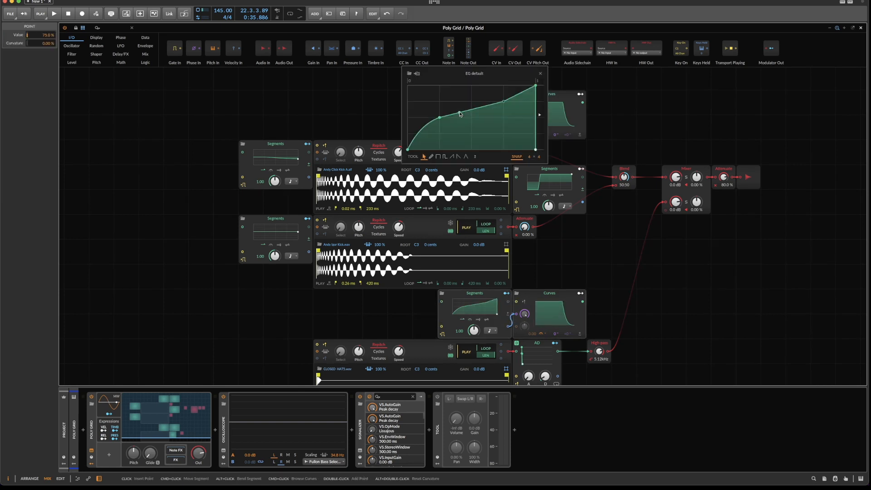
{"action": "left_click", "coordinate": [571, 100]}
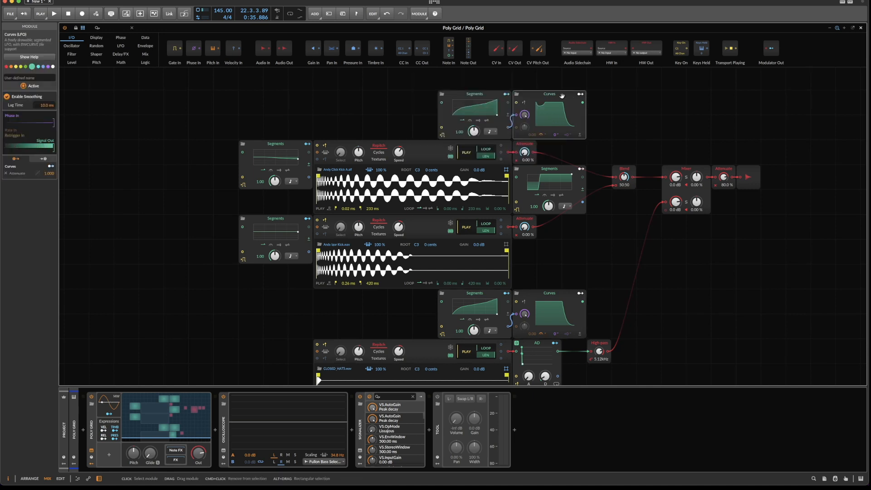
{"action": "left_click", "coordinate": [407, 124]}
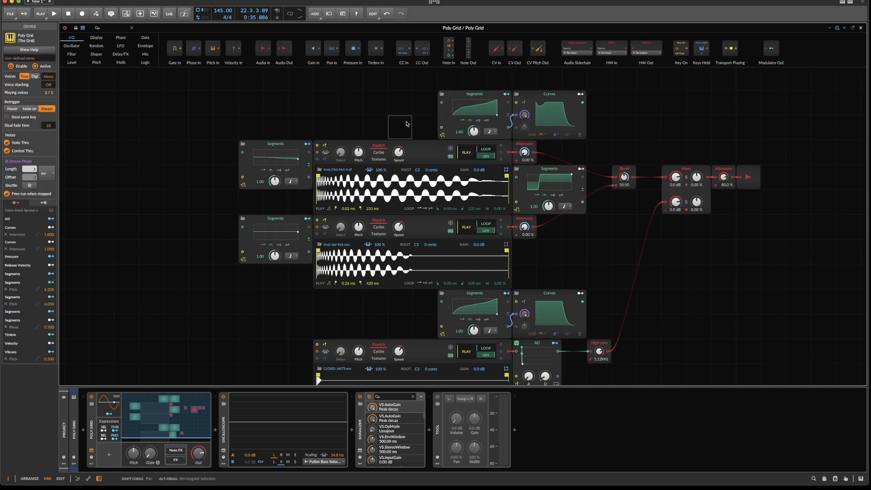
{"action": "scroll", "coordinate": [463, 141], "scroll_direction": "down", "scroll_amount": 1}
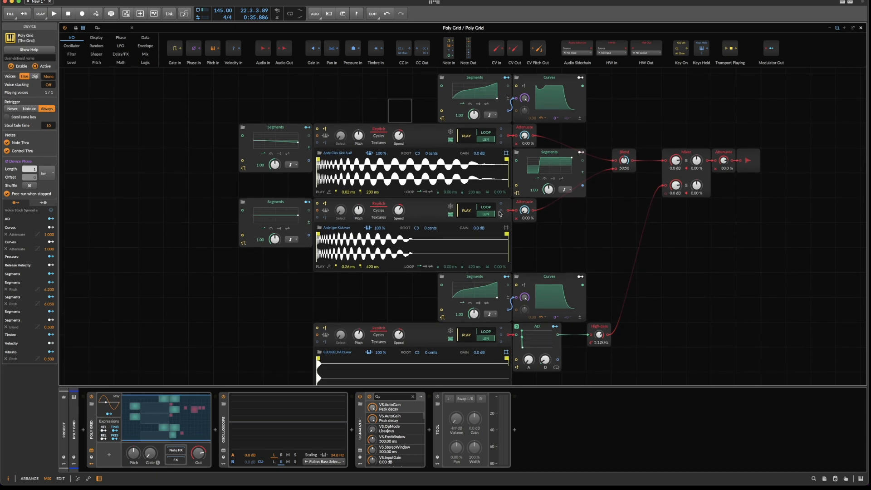
{"action": "left_click", "coordinate": [447, 207]}
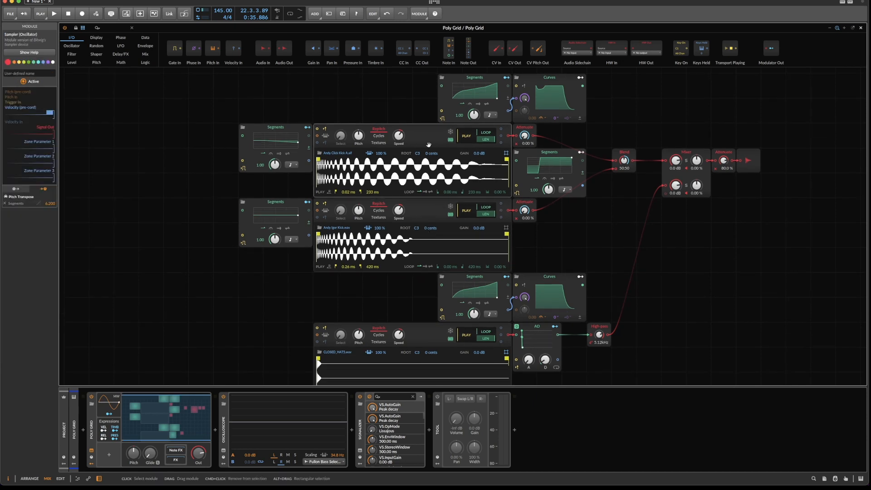
{"action": "left_click", "coordinate": [537, 155]}
{"action": "left_click", "coordinate": [538, 163]}
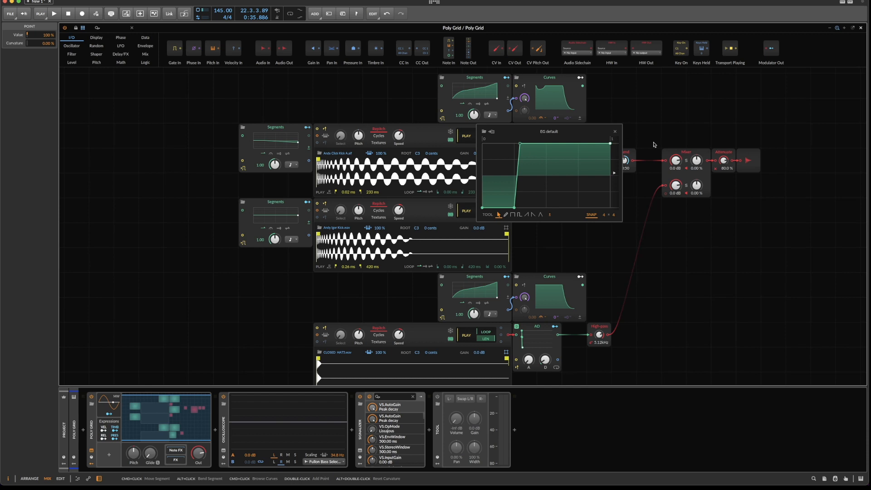
{"action": "left_click", "coordinate": [615, 133]}
Examine the closed-hat layer with its AD envelope and High-pass and the whole patch, and return to the mixer view
{"action": "scroll", "coordinate": [299, 335], "scroll_direction": "down", "scroll_amount": 3}
{"action": "left_click_drag", "start_coordinate": [262, 279], "coordinate": [563, 332]}
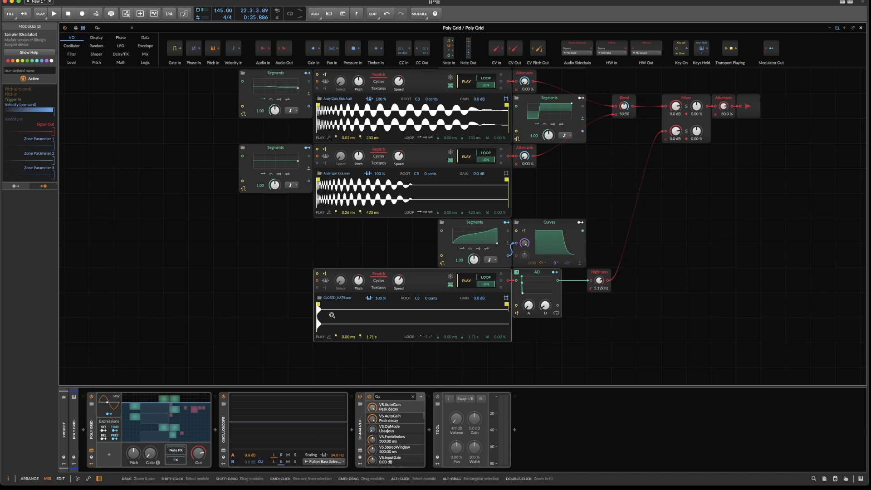
{"action": "left_click", "coordinate": [318, 305]}
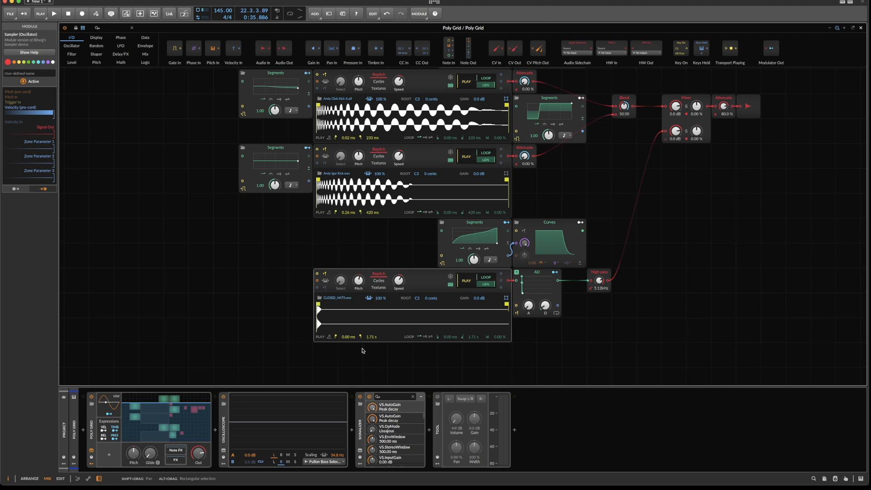
{"action": "left_click", "coordinate": [363, 362]}
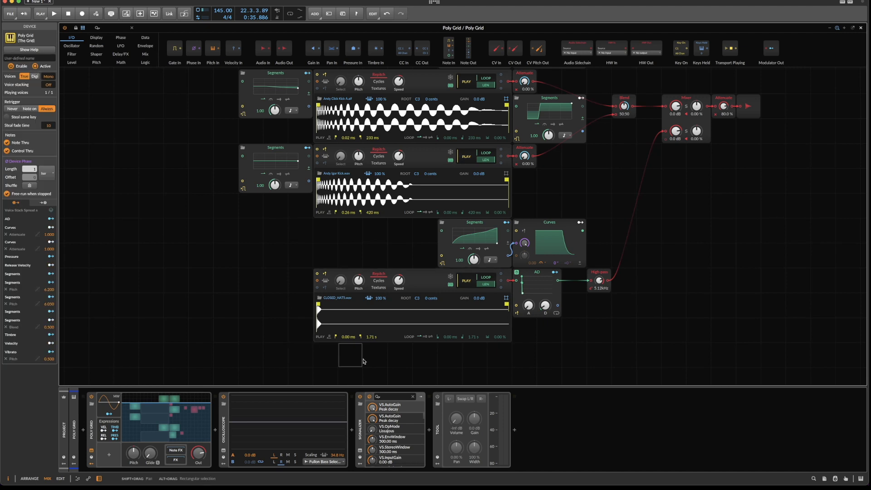
{"action": "scroll", "coordinate": [363, 361], "scroll_direction": "down", "scroll_amount": 8}
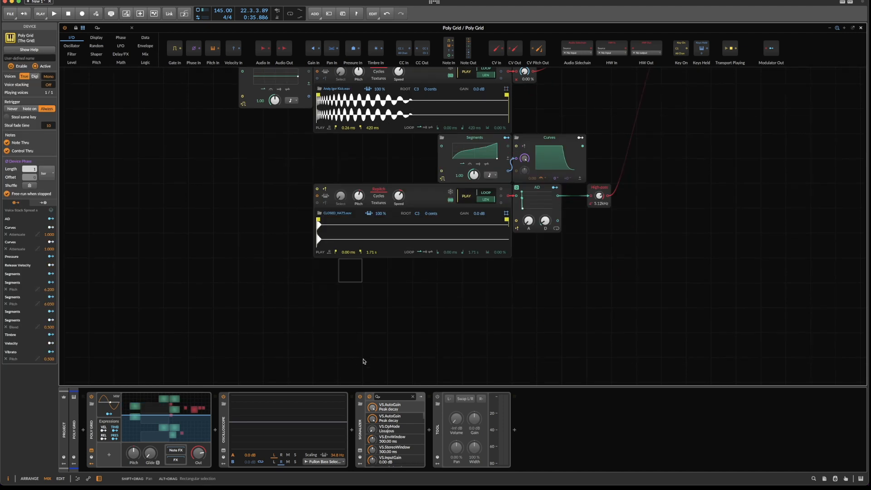
{"action": "left_click_drag", "start_coordinate": [110, 239], "coordinate": [699, 336]}
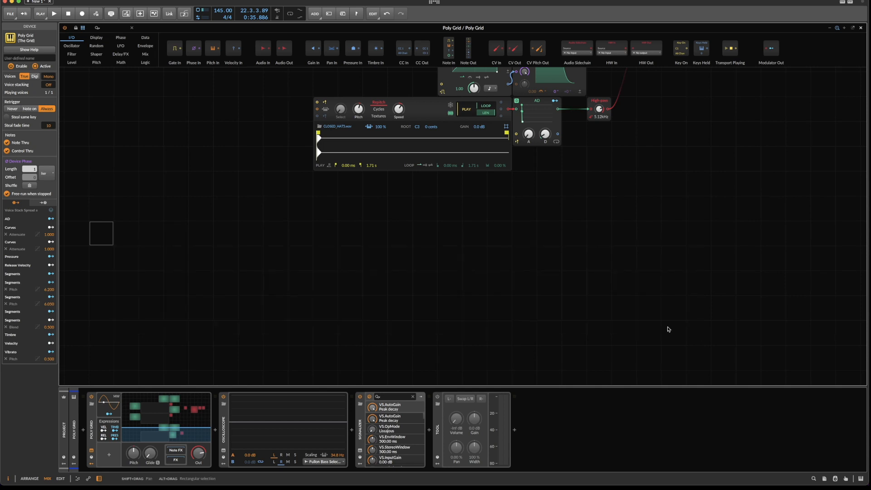
{"action": "scroll", "coordinate": [668, 329], "scroll_direction": "up", "scroll_amount": 9}
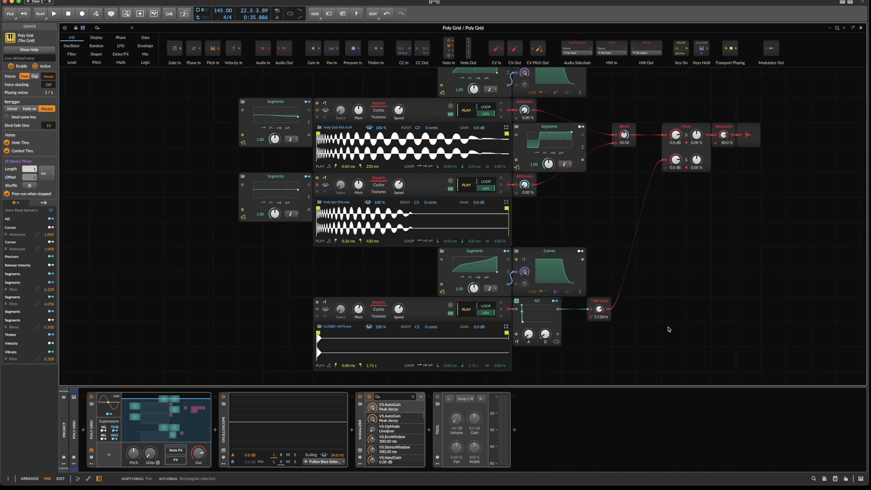
{"action": "left_click", "coordinate": [675, 287]}
{"action": "key", "text": "e"}
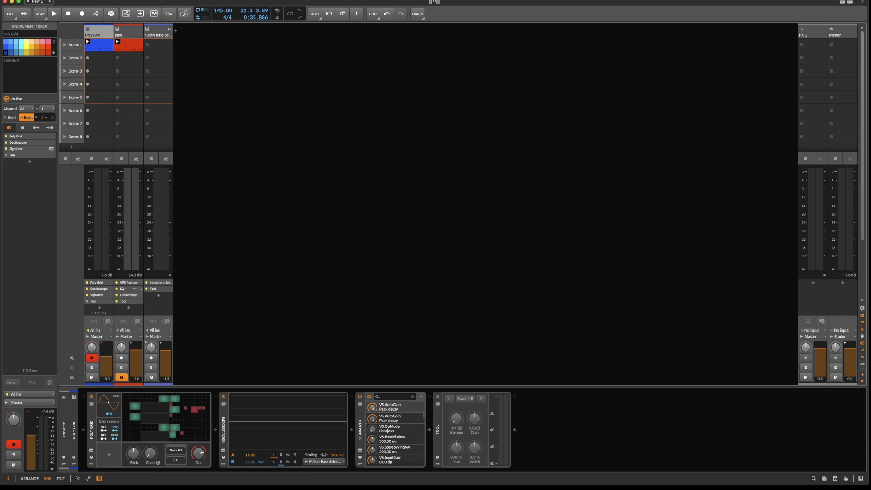
{"action": "left_click", "coordinate": [117, 403]}
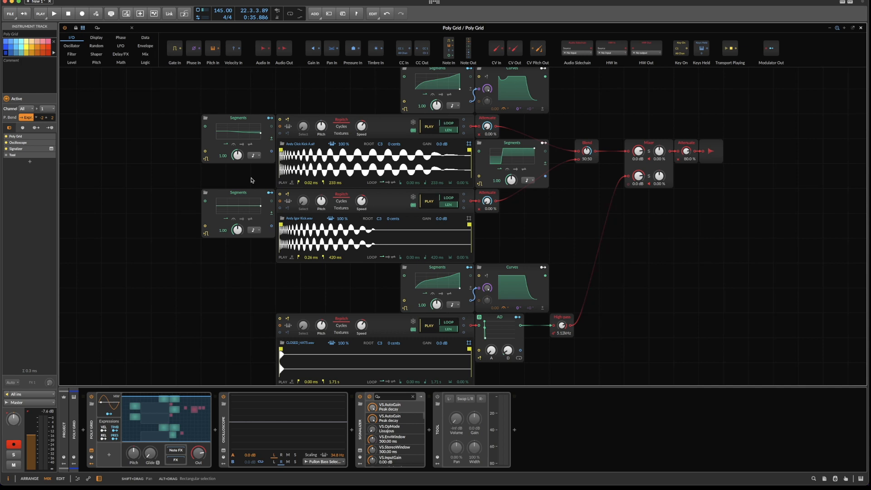
{"action": "key", "text": "Escape"}
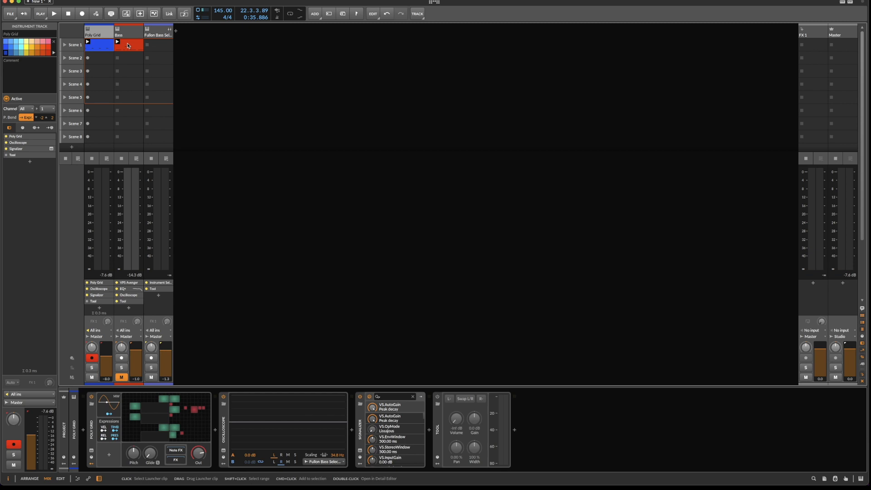
Play the kick and bass clips together, unmute the Bass track, raise its volume to +1.8 dB, and stop playback
{"action": "key", "text": "space"}
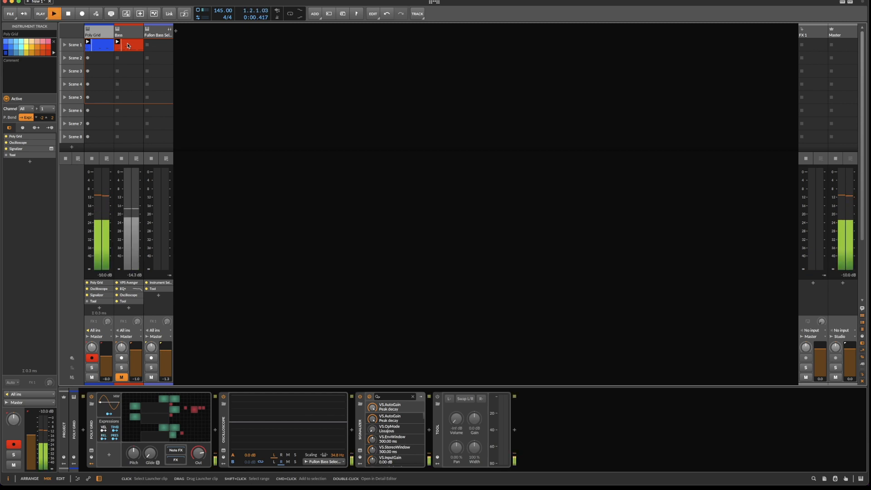
{"action": "left_click", "coordinate": [120, 378]}
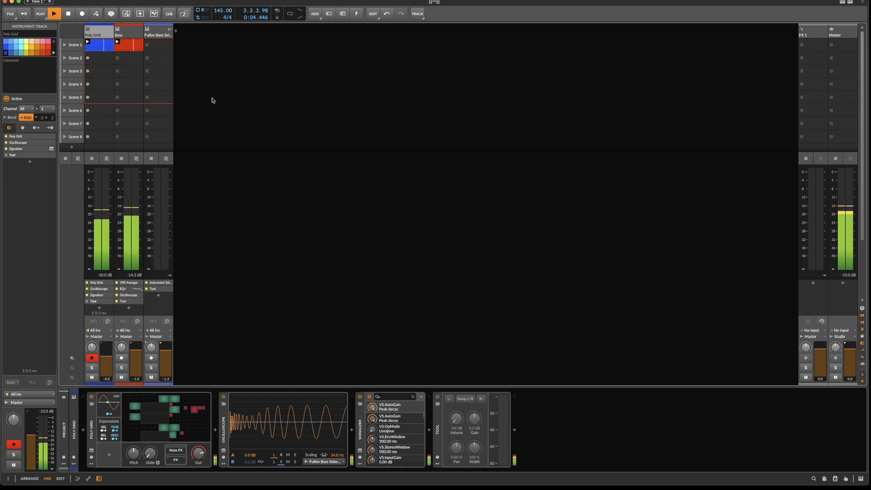
{"action": "left_click_drag", "start_coordinate": [131, 280], "coordinate": [131, 269]}
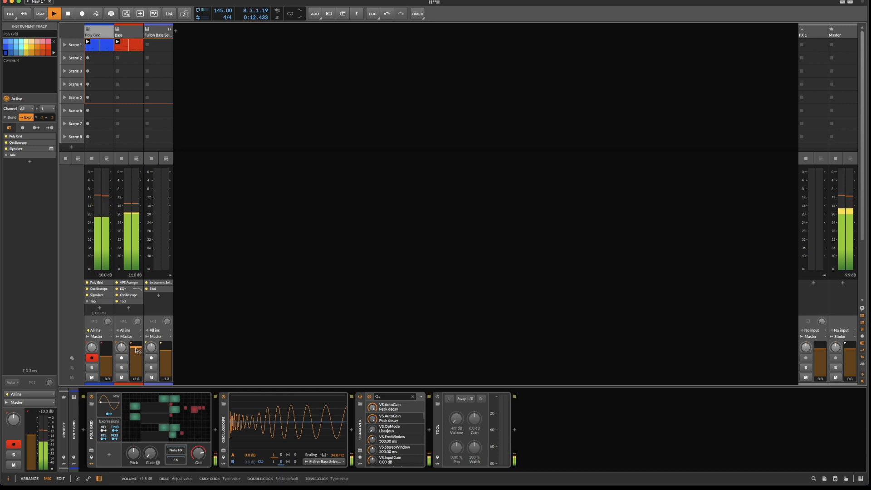
{"action": "key", "text": "space"}
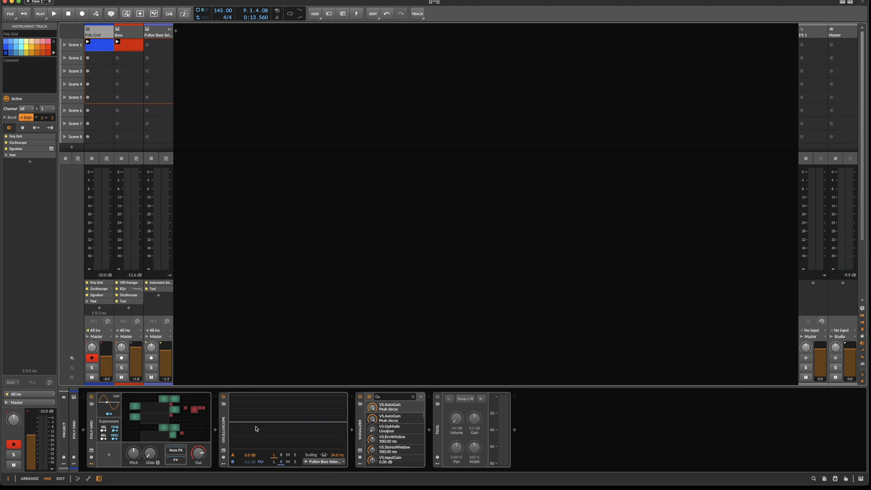
Set the source of the kick track Oscilloscope's trace B to Bass (POST)
{"action": "left_click", "coordinate": [231, 426]}
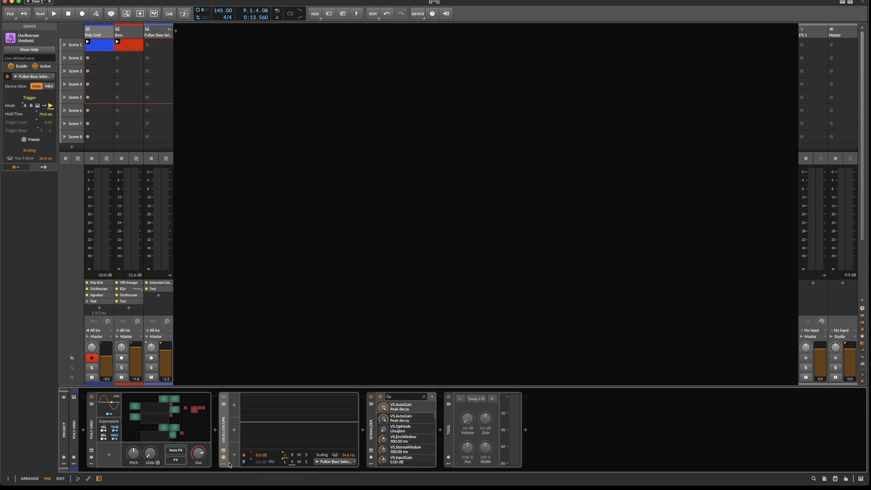
{"action": "left_click", "coordinate": [226, 462]}
{"action": "left_click", "coordinate": [226, 463]}
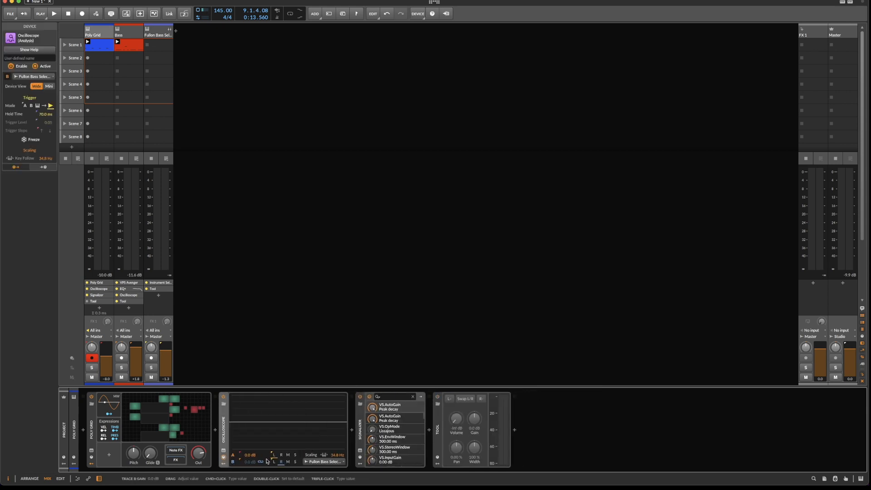
{"action": "left_click", "coordinate": [313, 462]}
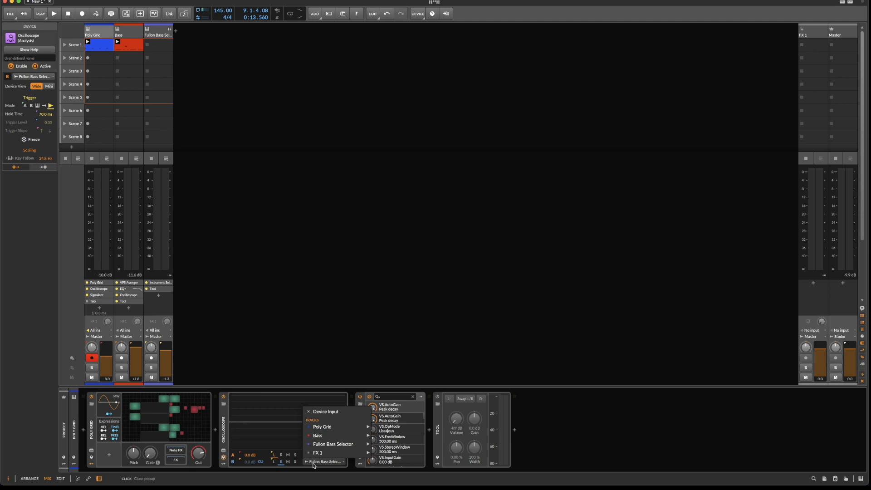
{"action": "mouse_move", "coordinate": [348, 441]}
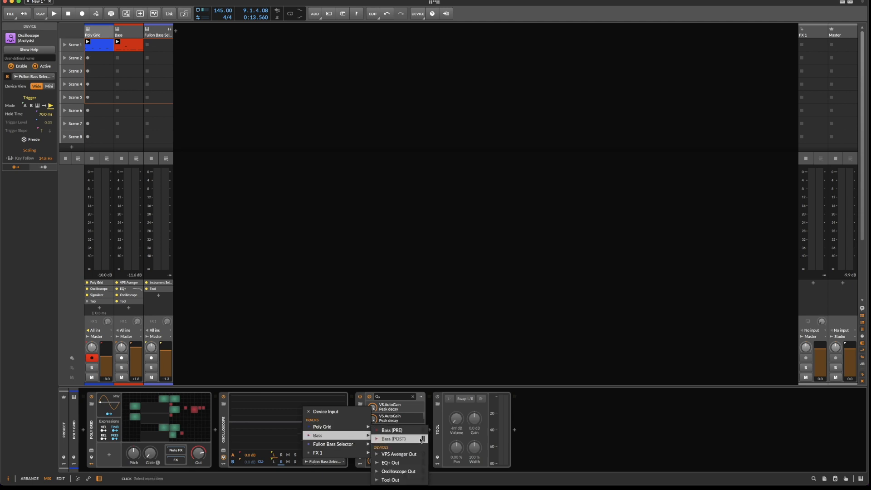
{"action": "left_click", "coordinate": [422, 439]}
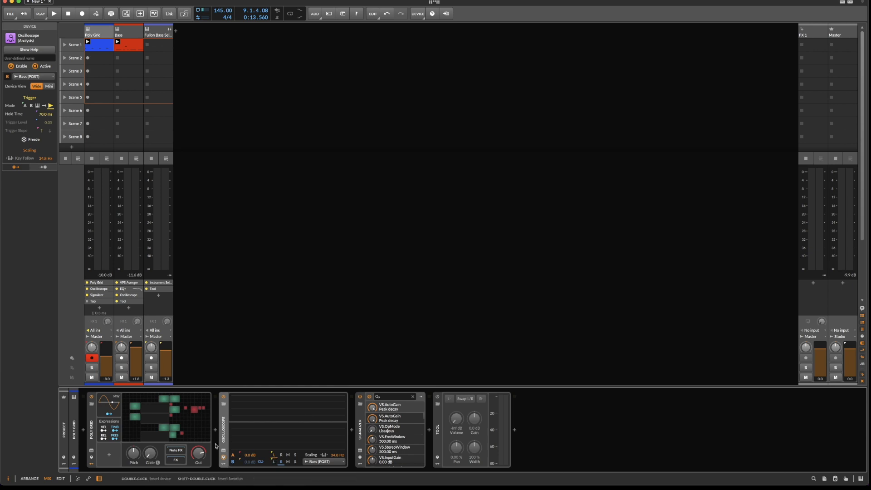
Compare the kick and bass waveforms in the expanded Oscilloscope view during playback, and close that view
{"action": "left_click", "coordinate": [224, 452]}
{"action": "key", "text": "space"}
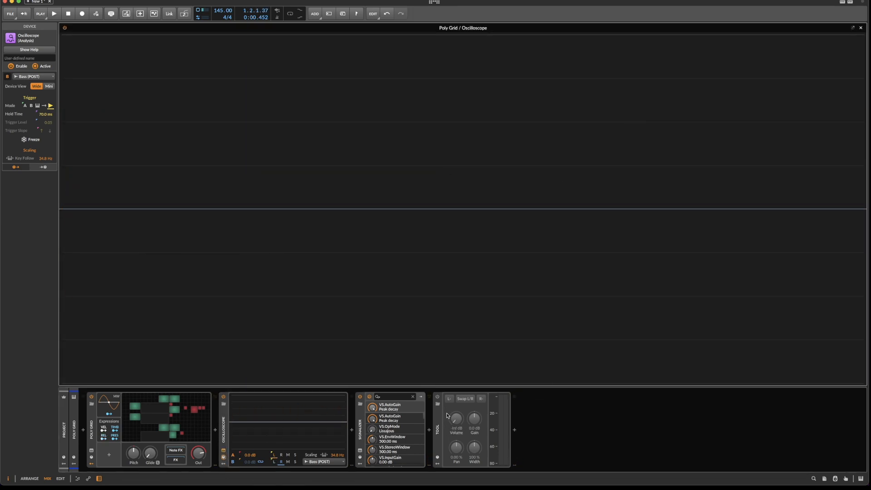
{"action": "key", "text": "space"}
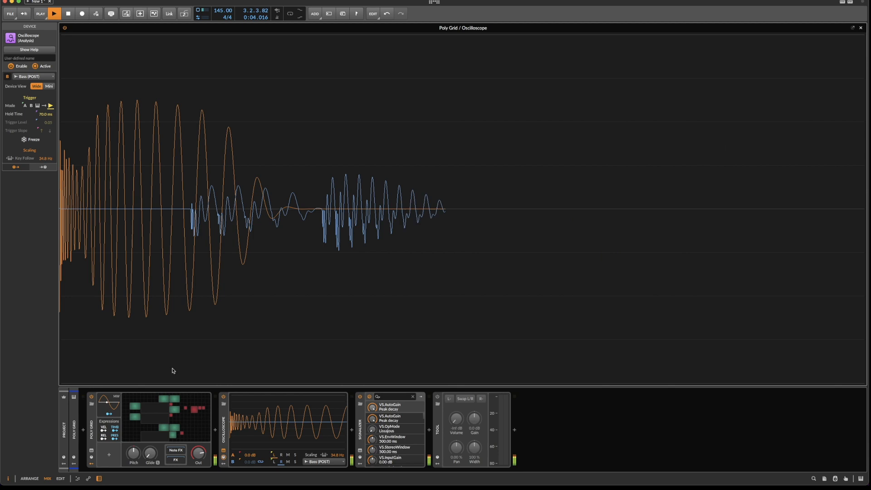
{"action": "key", "text": "space"}
{"action": "left_click", "coordinate": [862, 29]}
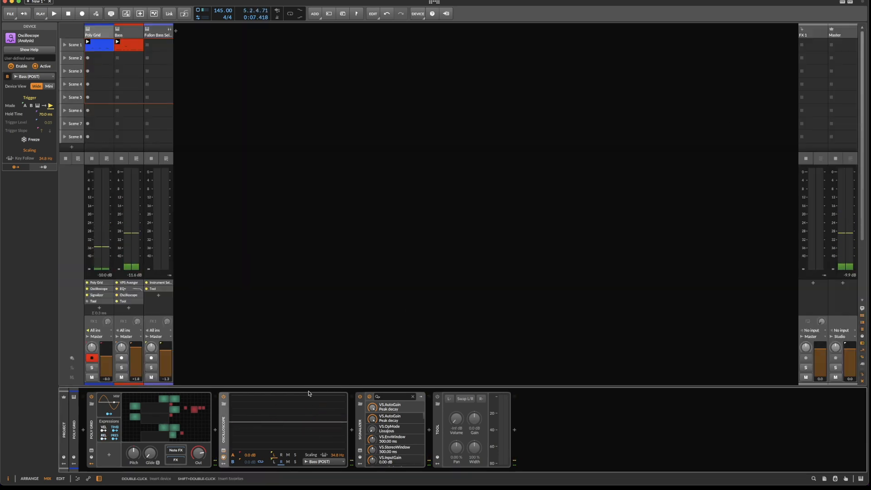
Open the Poly Grid patch, the expanded Oscilloscope view, and the Segments envelope editor of the Andy Igor Kick sampler
{"action": "left_click", "coordinate": [141, 416]}
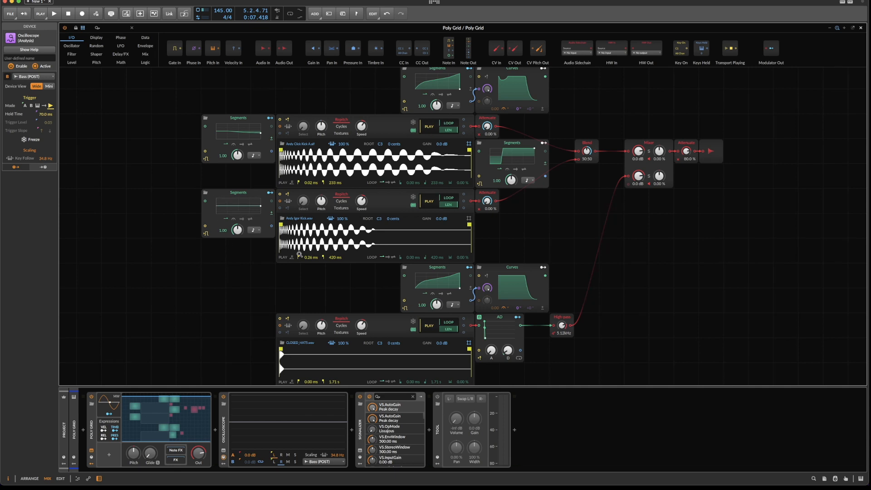
{"action": "left_click", "coordinate": [224, 451]}
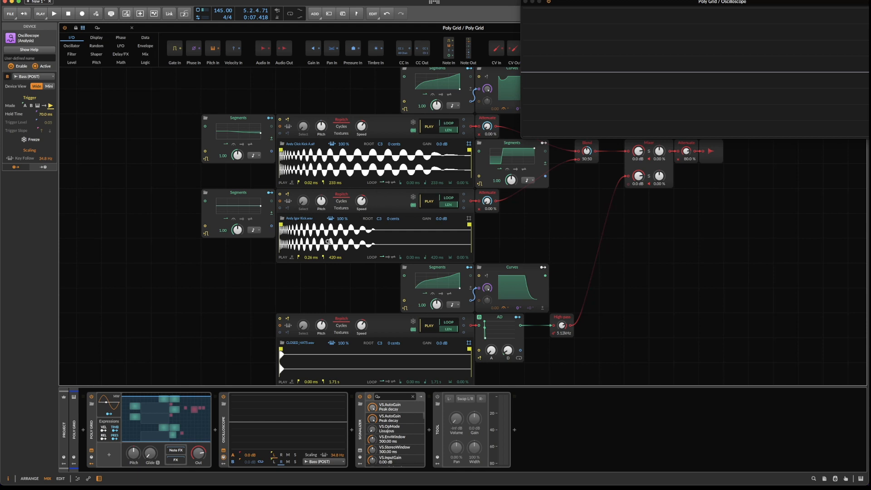
{"action": "left_click", "coordinate": [243, 212]}
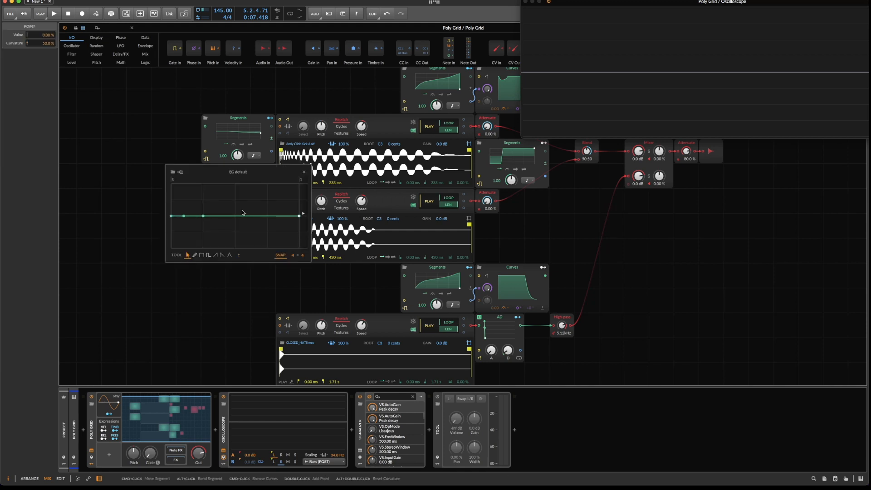
Add a point at 0.00 % in the second half of the body sample's Segments envelope and check it during playback
{"action": "double_click", "coordinate": [252, 216]}
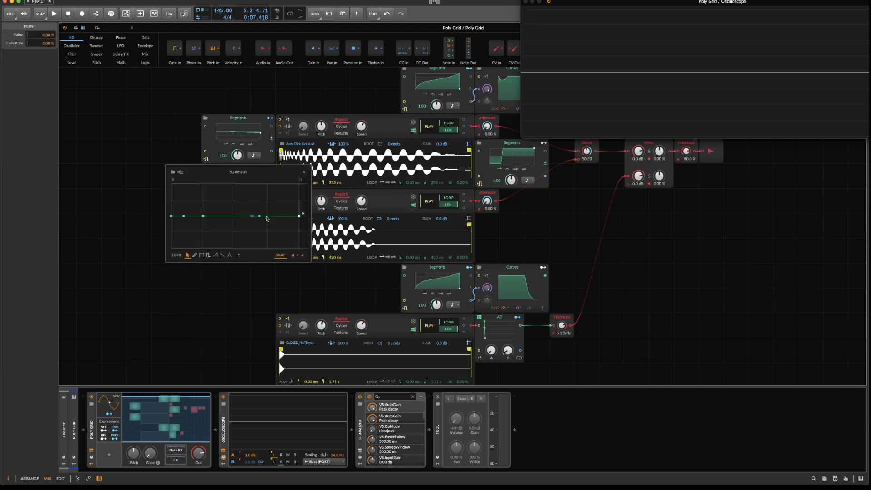
{"action": "double_click", "coordinate": [287, 216]}
{"action": "key", "text": "space"}
{"action": "scroll", "coordinate": [300, 221], "scroll_direction": "right", "scroll_amount": 3}
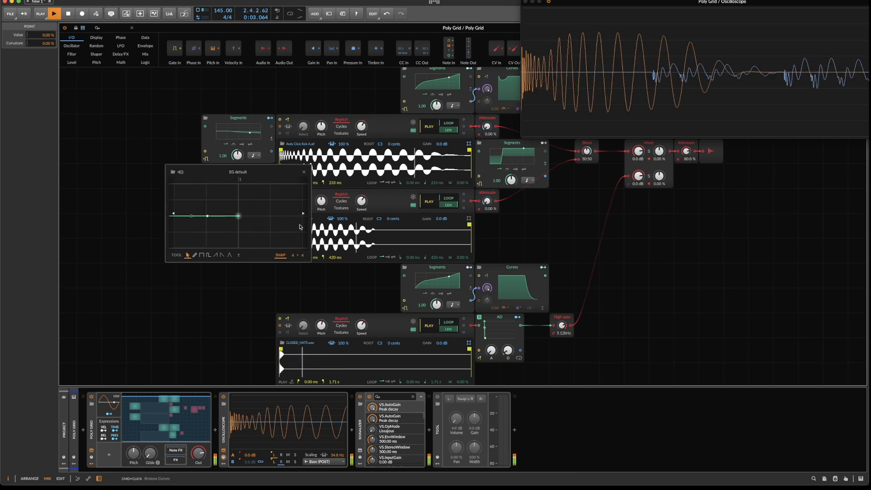
{"action": "left_click", "coordinate": [302, 214]}
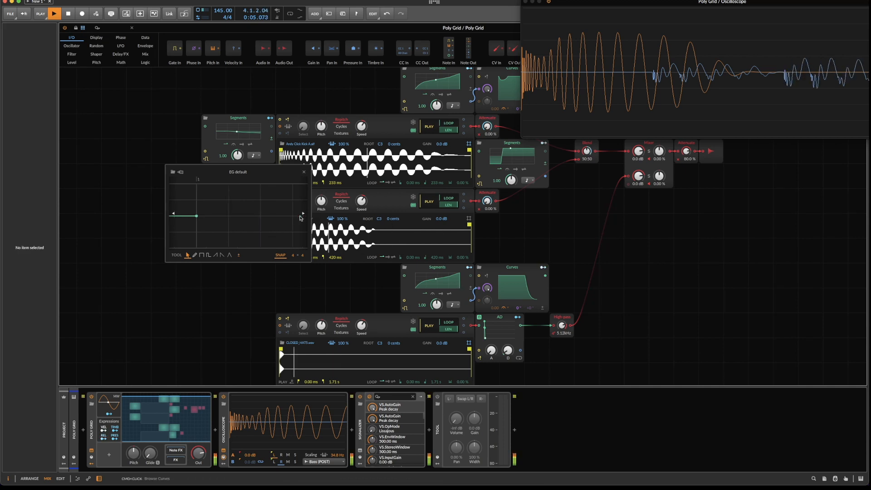
{"action": "key", "text": "space"}
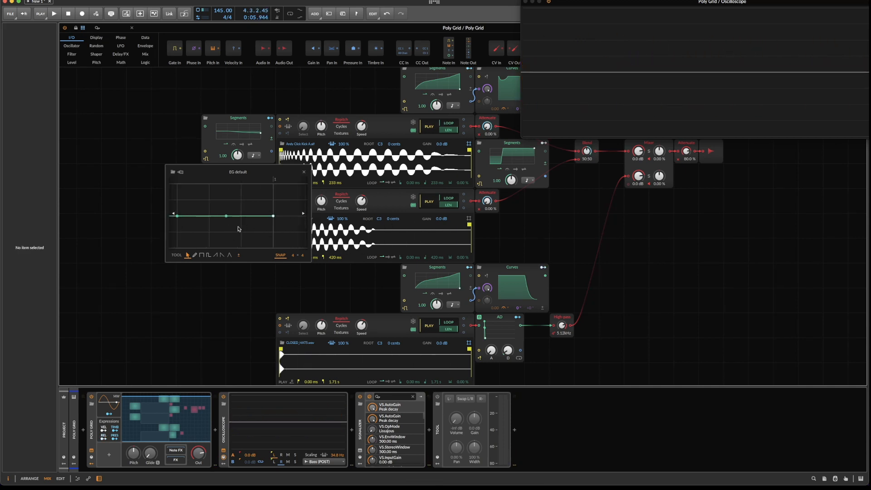
Lower the envelope's end point to -50.0 % and its middle point to -19.9 % while checking playback, and close the envelope editor
{"action": "left_click", "coordinate": [273, 216]}
{"action": "left_click_drag", "start_coordinate": [273, 216], "coordinate": [273, 235]}
{"action": "key", "text": "space"}
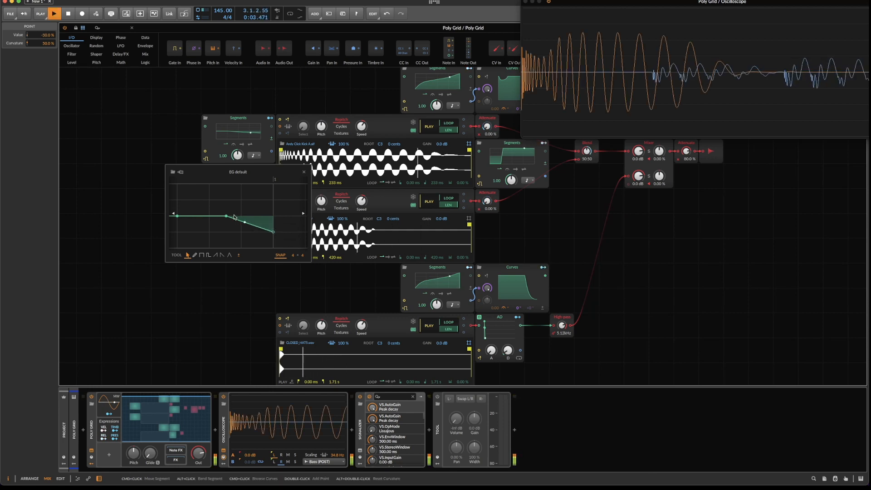
{"action": "left_click_drag", "start_coordinate": [226, 218], "coordinate": [225, 224]}
{"action": "key", "text": "space"}
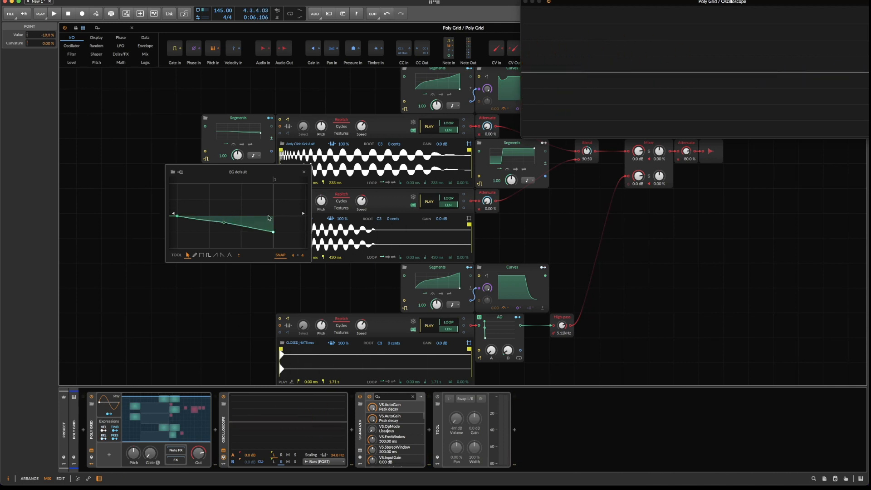
{"action": "left_click", "coordinate": [304, 172]}
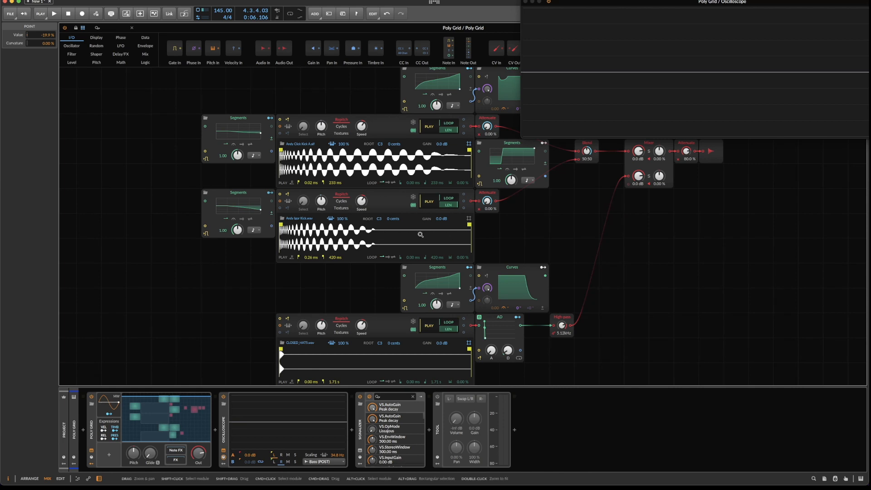
Reopen the body sample's Segments envelope and lower its middle point to about -25 % during playback, and stop playback
{"action": "left_click", "coordinate": [257, 215]}
{"action": "key", "text": "space"}
{"action": "left_click_drag", "start_coordinate": [252, 227], "coordinate": [253, 227]}
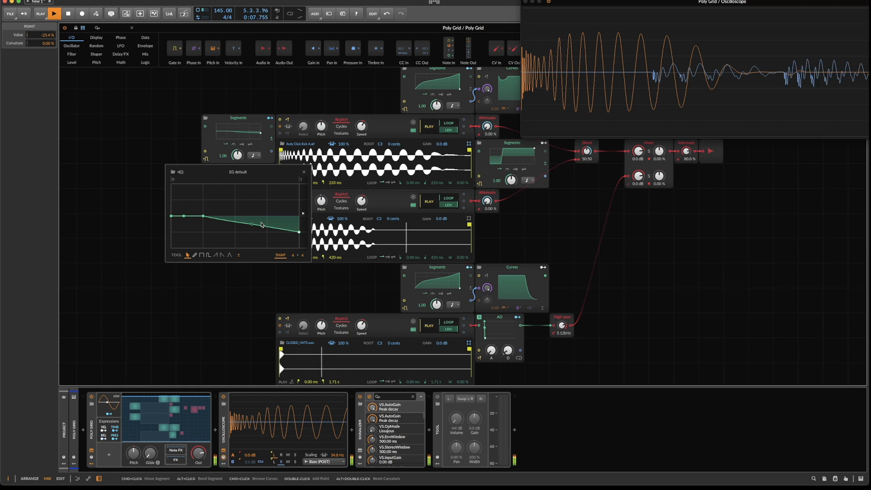
{"action": "double_click", "coordinate": [264, 226]}
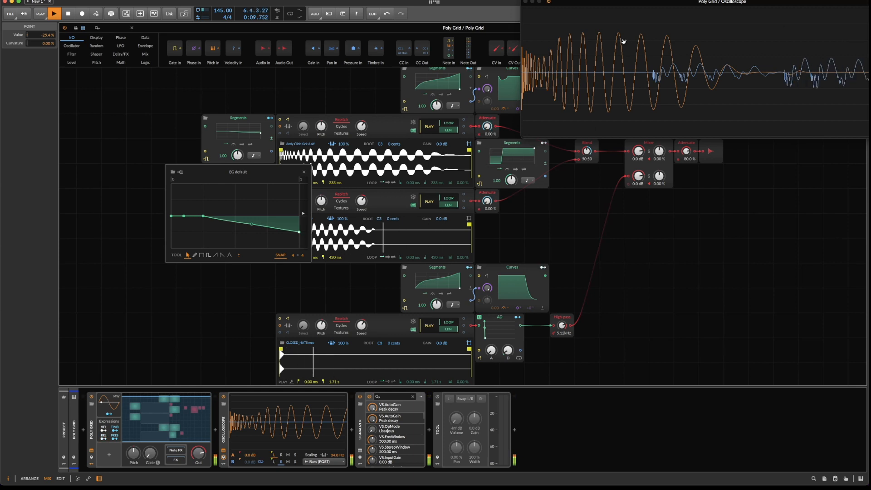
{"action": "key", "text": "space"}
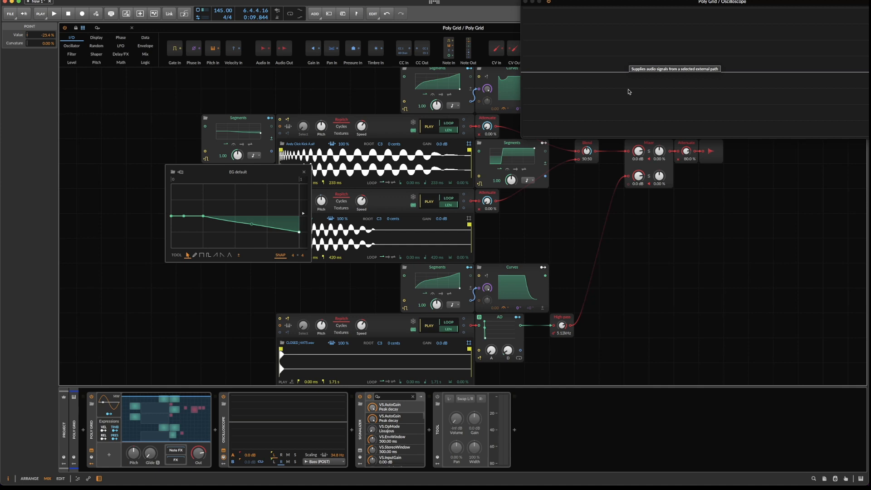
Play the clips again, close the expanded Oscilloscope view, stop playback, and return to the mixer view
{"action": "key", "text": "space"}
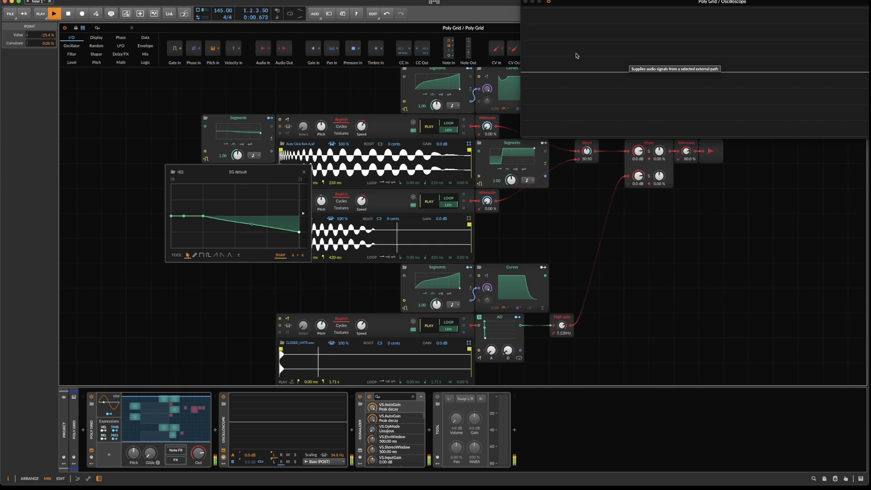
{"action": "left_click", "coordinate": [525, 2]}
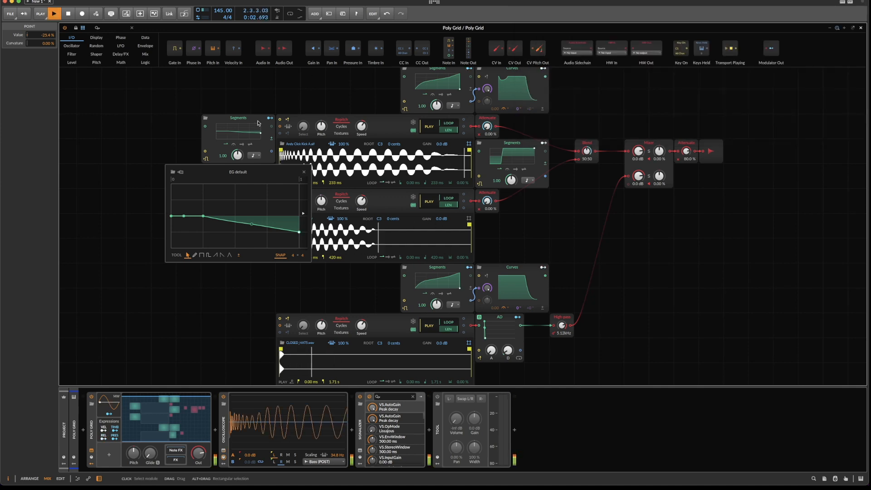
{"action": "key", "text": "space"}
{"action": "key", "text": "Escape"}
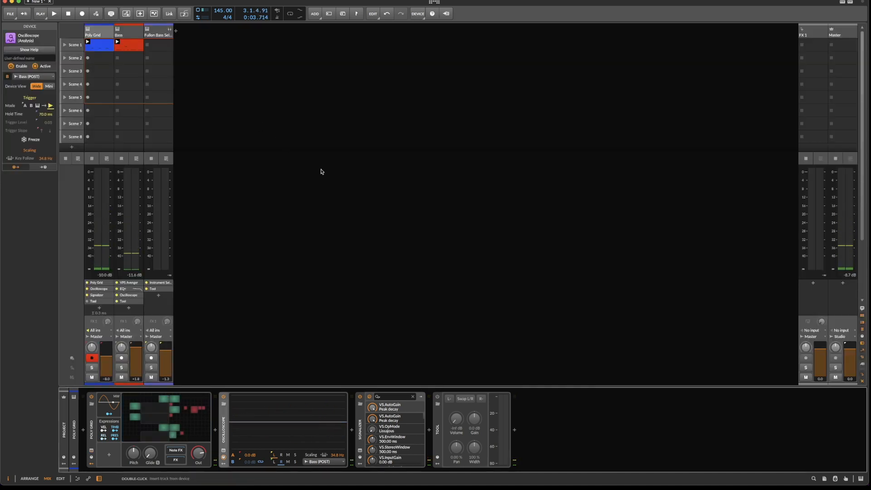
Listen to the kick and bass clips together from the mixer view, and stop playback
{"action": "key", "text": "space"}
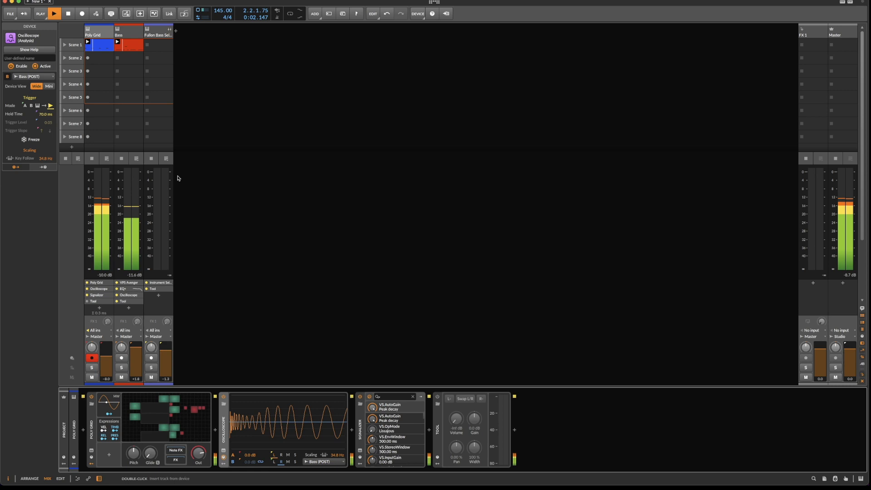
{"action": "key", "text": "space"}
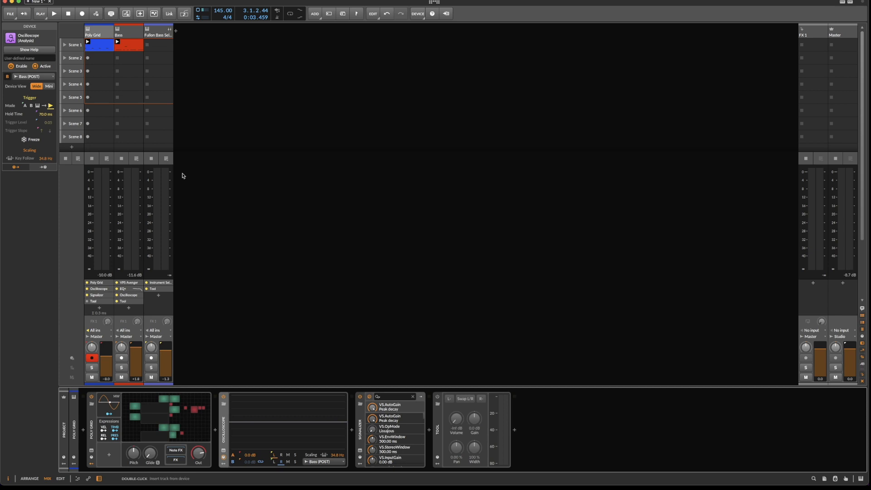
{"action": "mouse_move", "coordinate": [820, 484]}
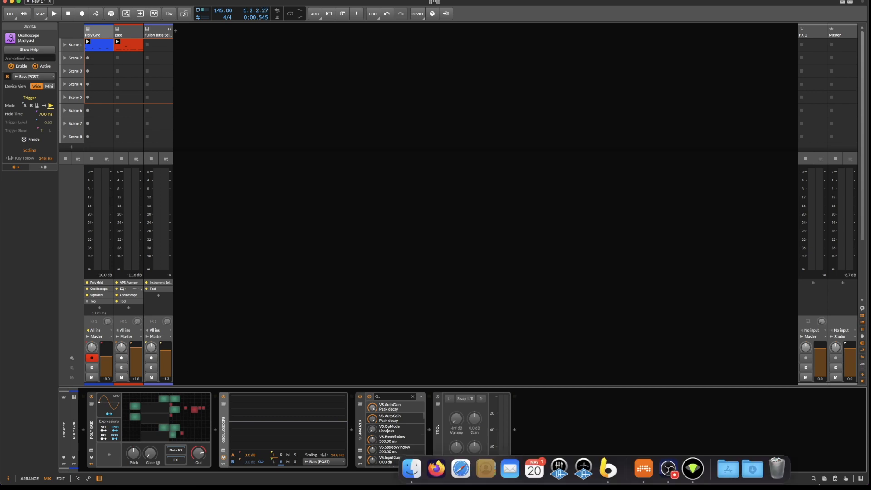